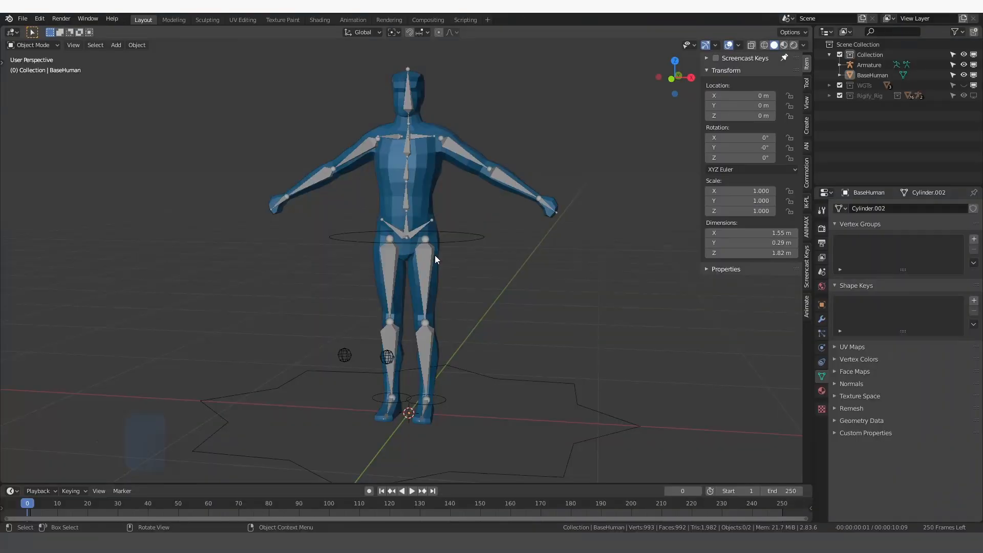
Set the solid viewport shading colour to Single and display the armature's bones as Stick.
click(435, 166)
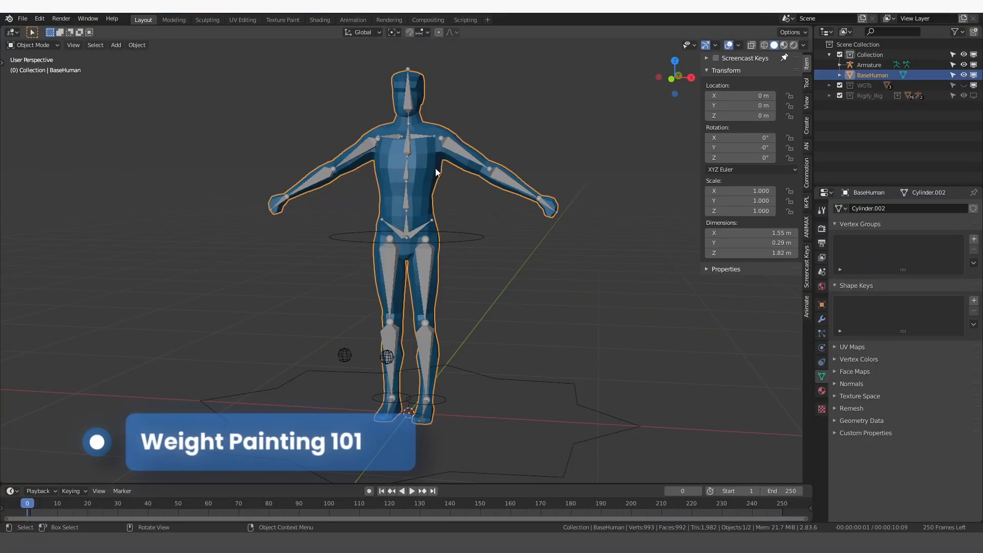
click(451, 154)
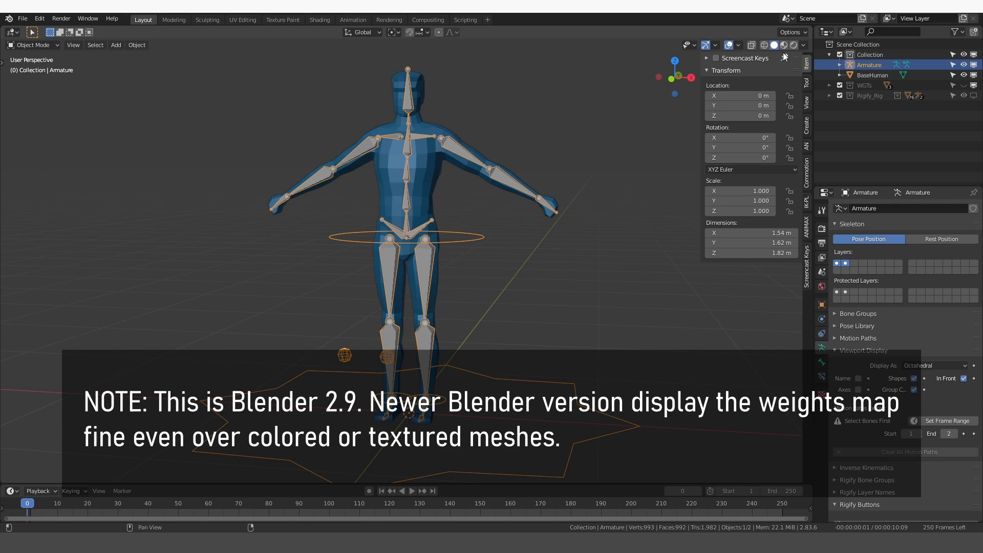
click(804, 45)
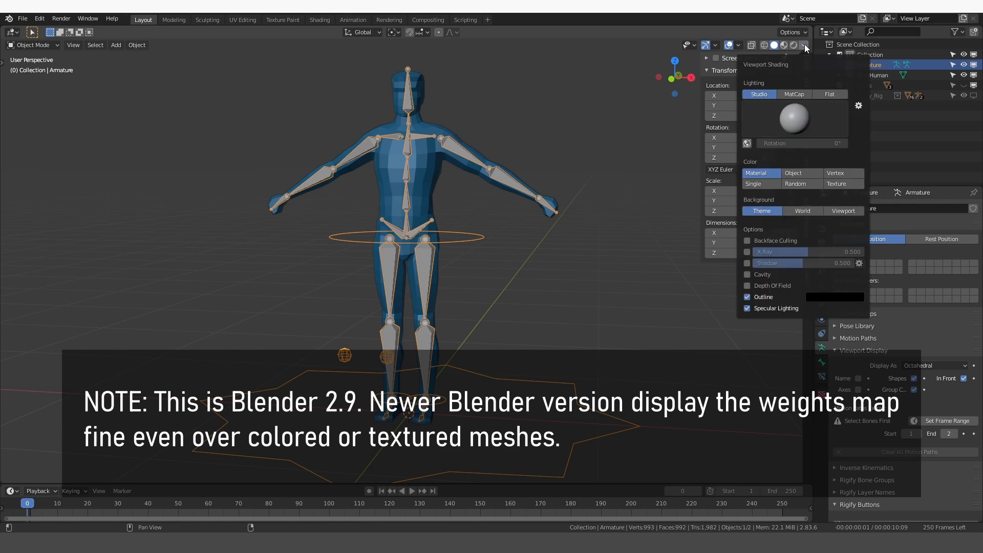
click(761, 184)
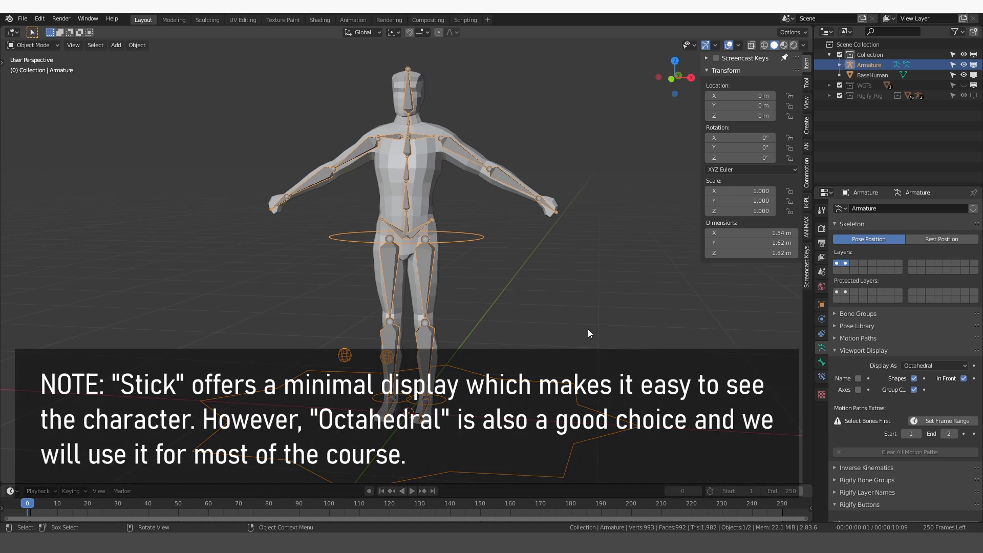
click(934, 365)
click(921, 379)
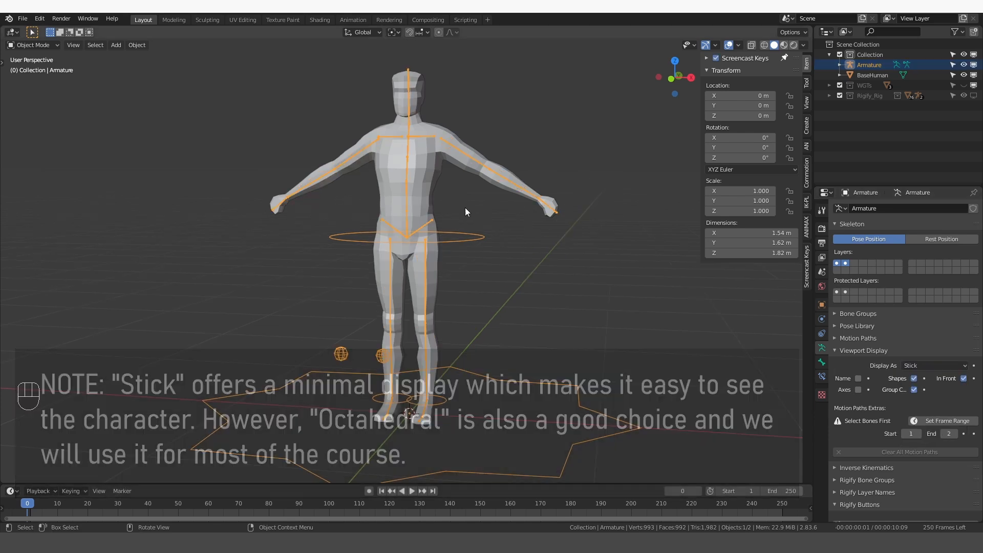
Parent the BaseHuman mesh to the armature using Armature Deform with automatic weights.
click(422, 182)
key(shift)
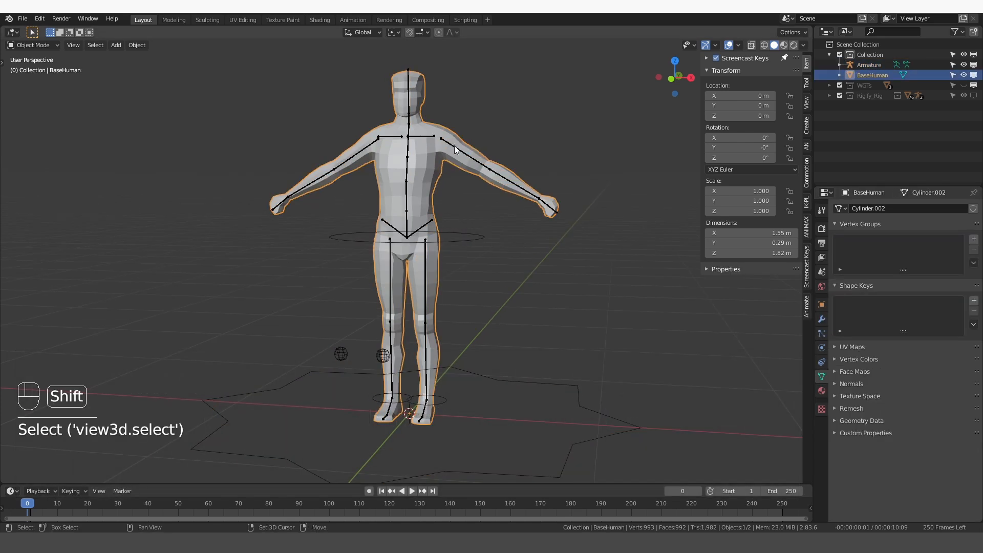
shift+click(456, 149)
key(ctrl+p)
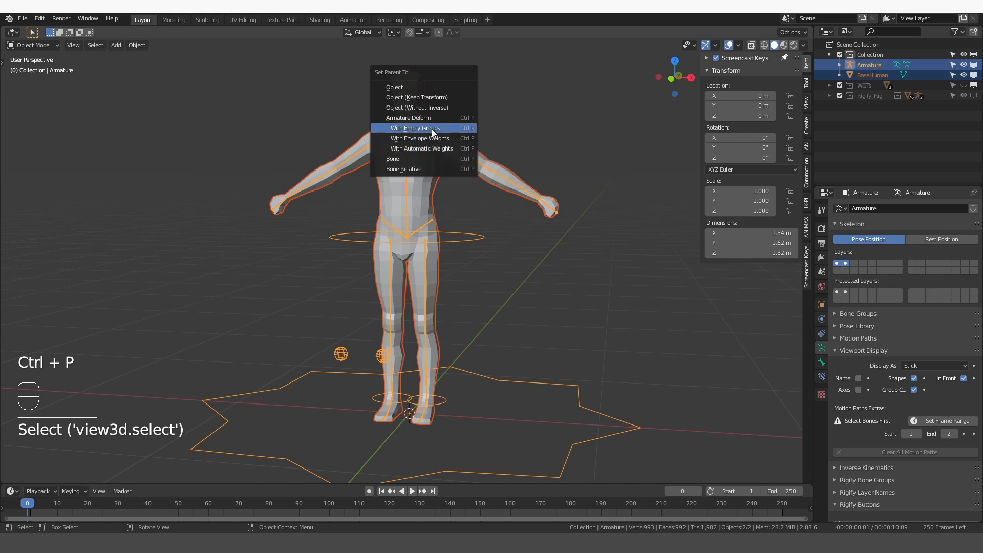
click(458, 147)
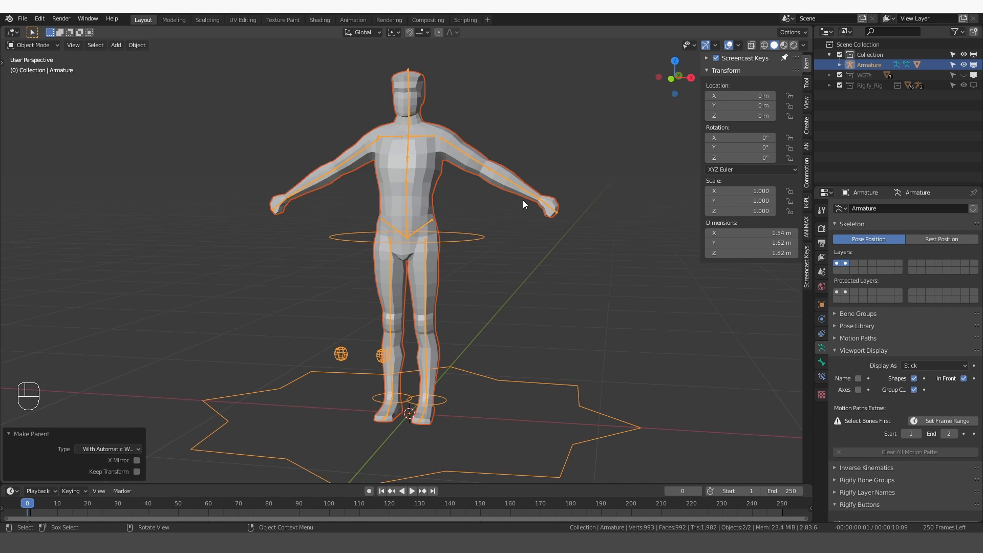
With the armature selected and the body mesh active, switch to Weight Paint mode and select the upper_arm.L bone.
key(ctrl+z)
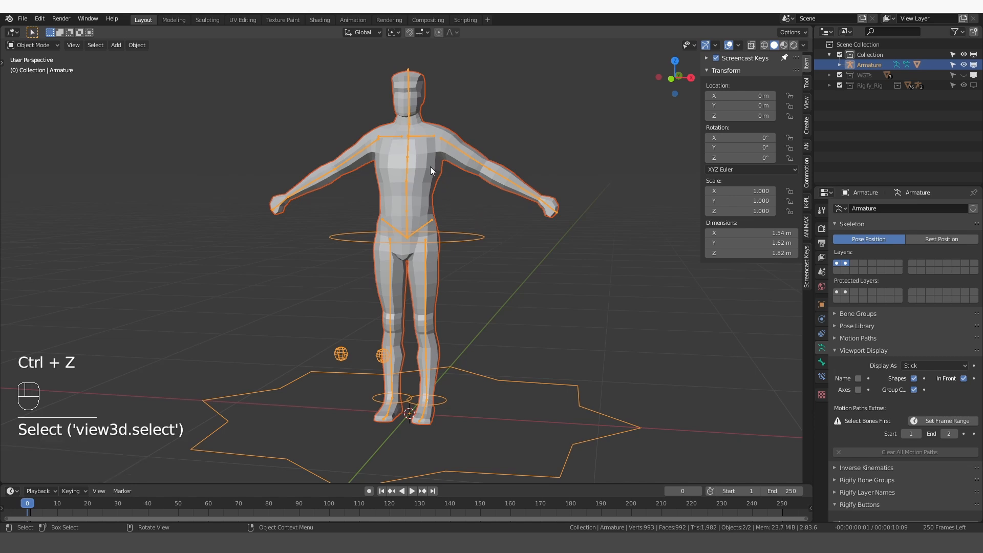
click(430, 167)
click(33, 44)
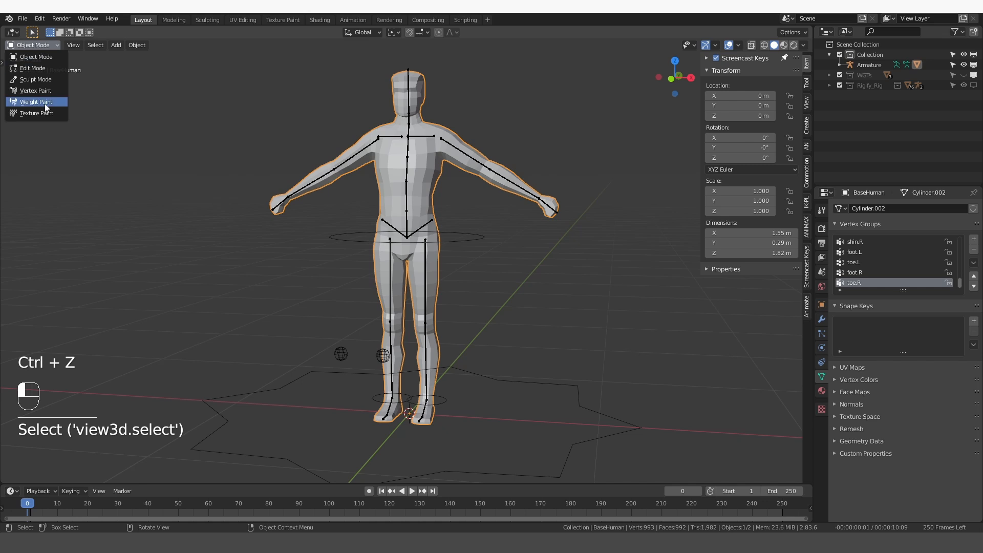
shift+click(452, 156)
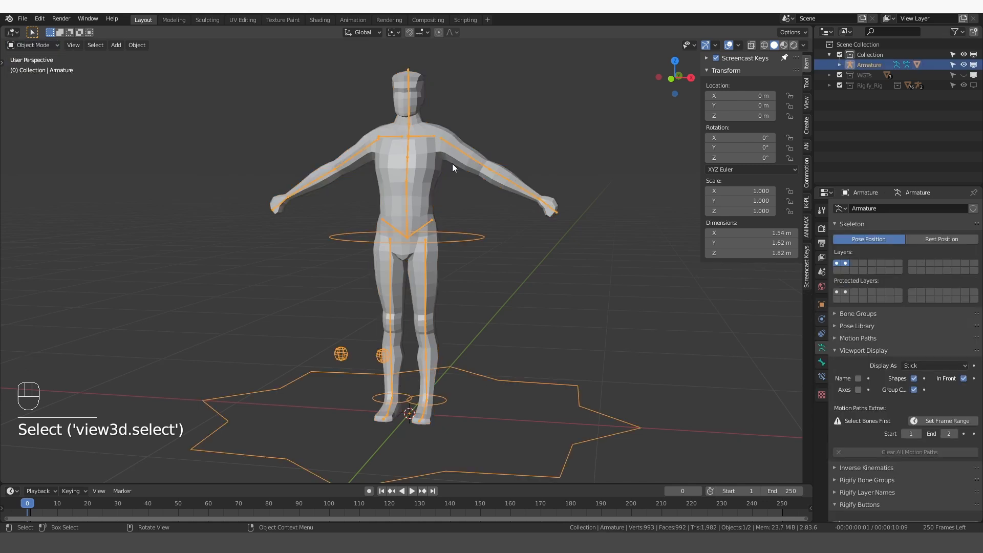
shift+click(425, 156)
click(57, 47)
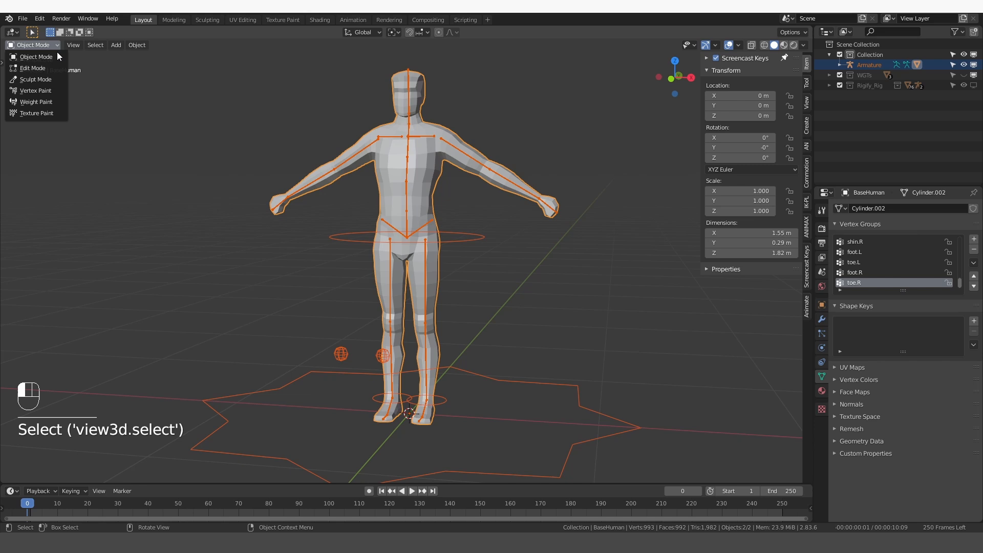
click(51, 103)
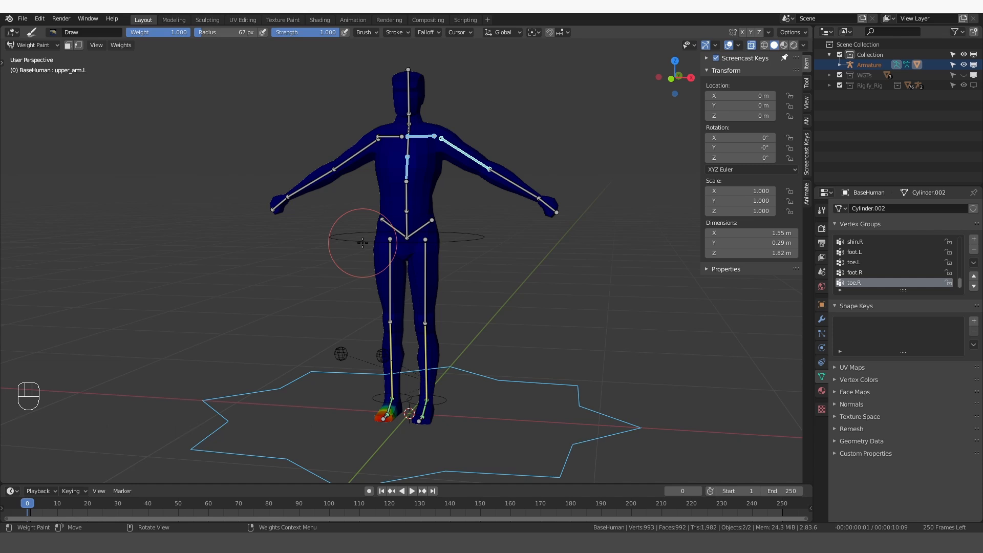
key(ctrl+z)
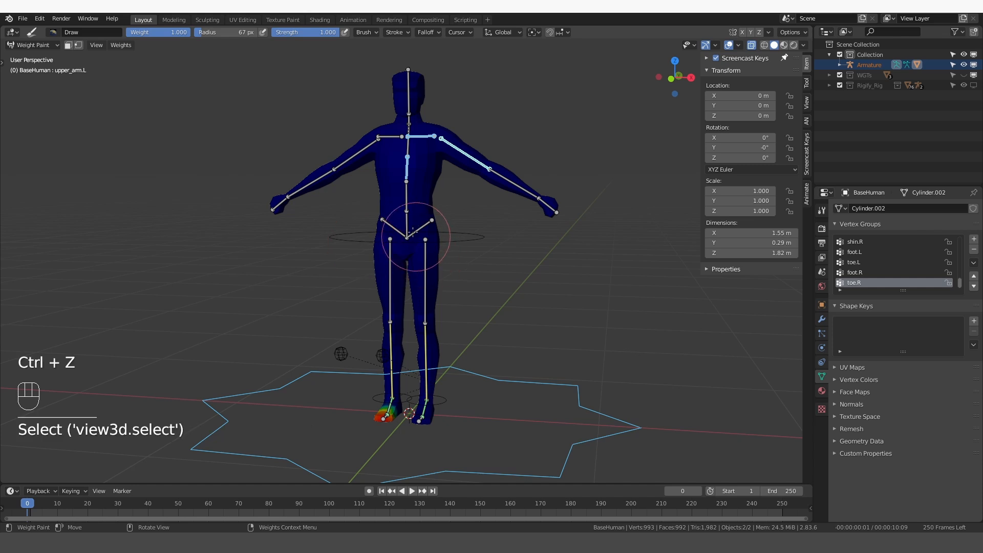
ctrl+click(459, 150)
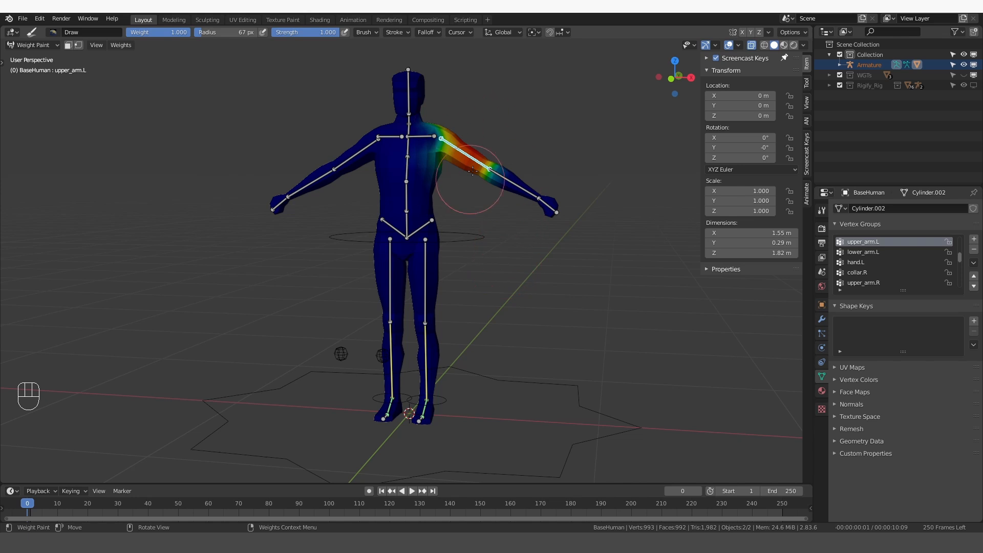
Try rotating, moving and scaling the left upper arm bone to test how the mesh deforms.
key(r)
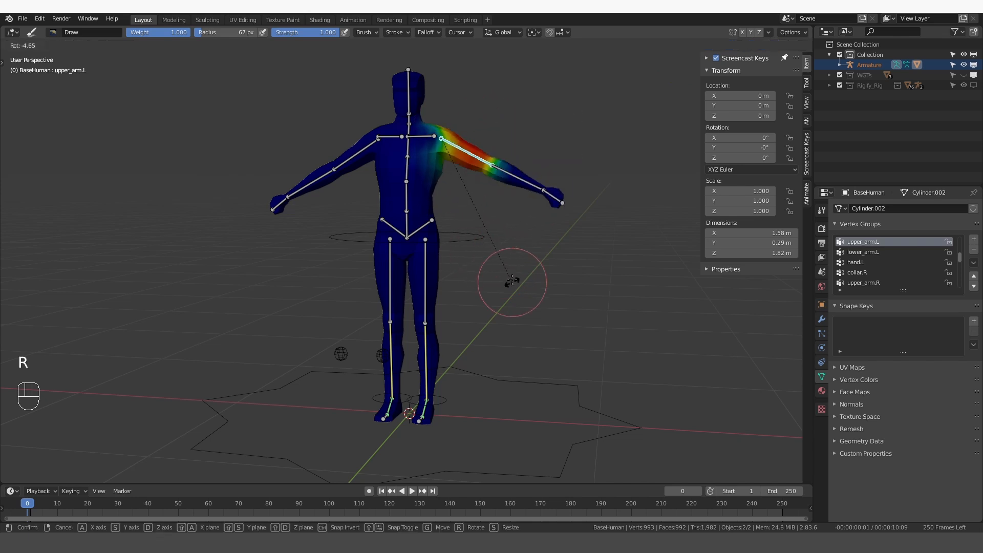
key(g)
key(s)
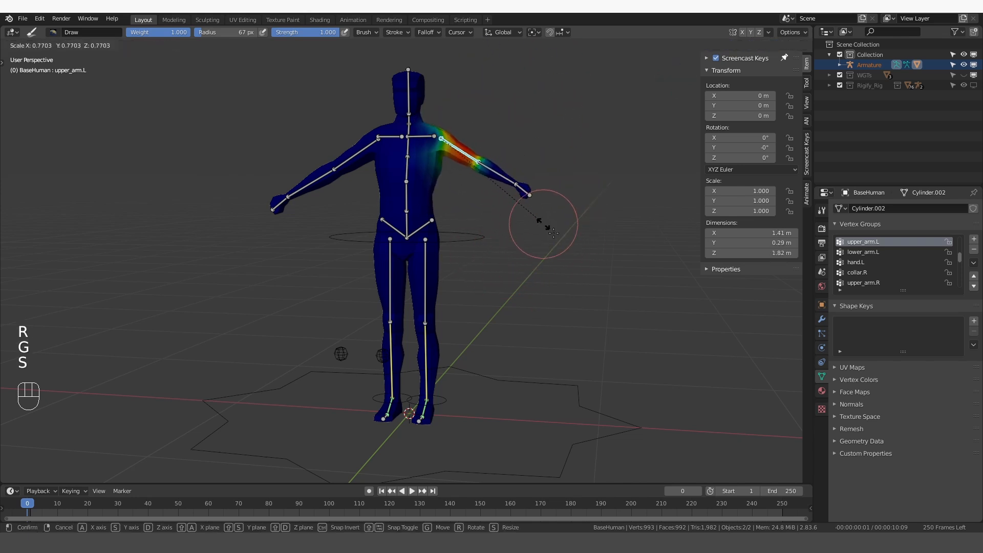
right_click(531, 293)
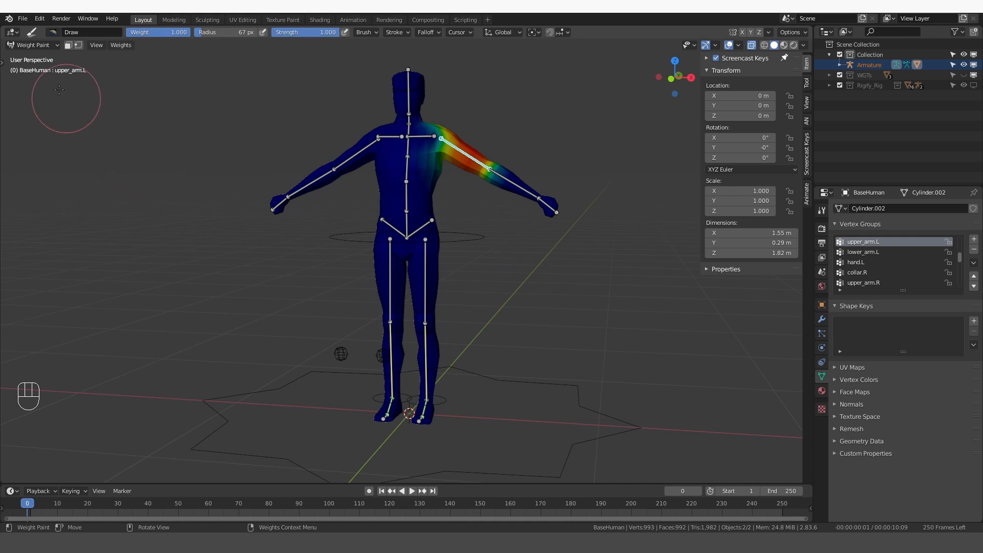
Show the paint tools and the active brush settings, and enable Auto Normalize and X Mirror.
click(4, 63)
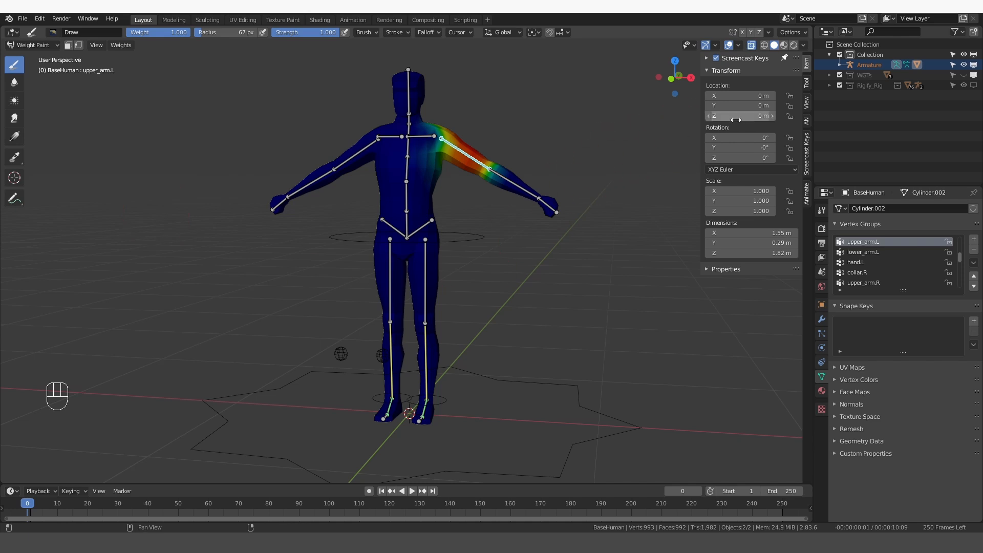
click(807, 83)
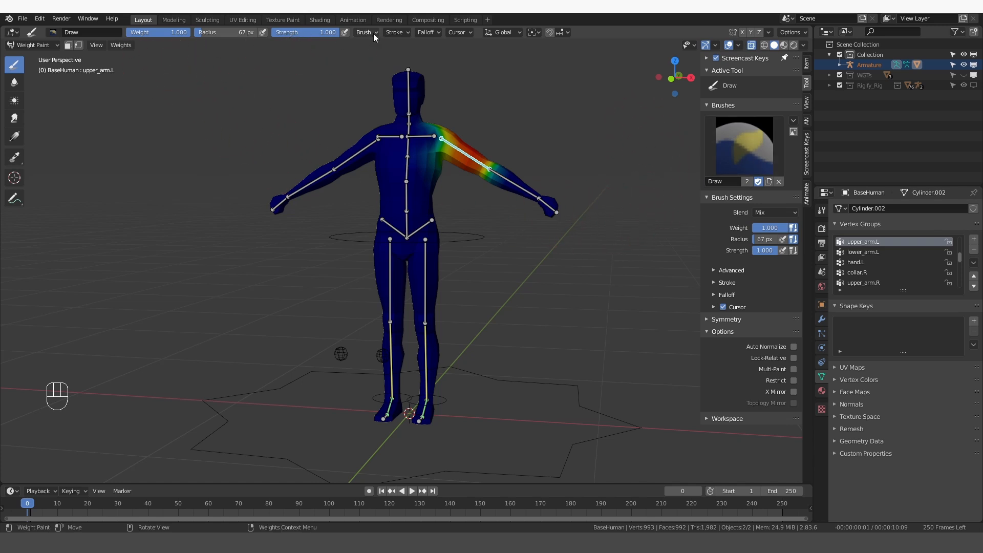
click(822, 211)
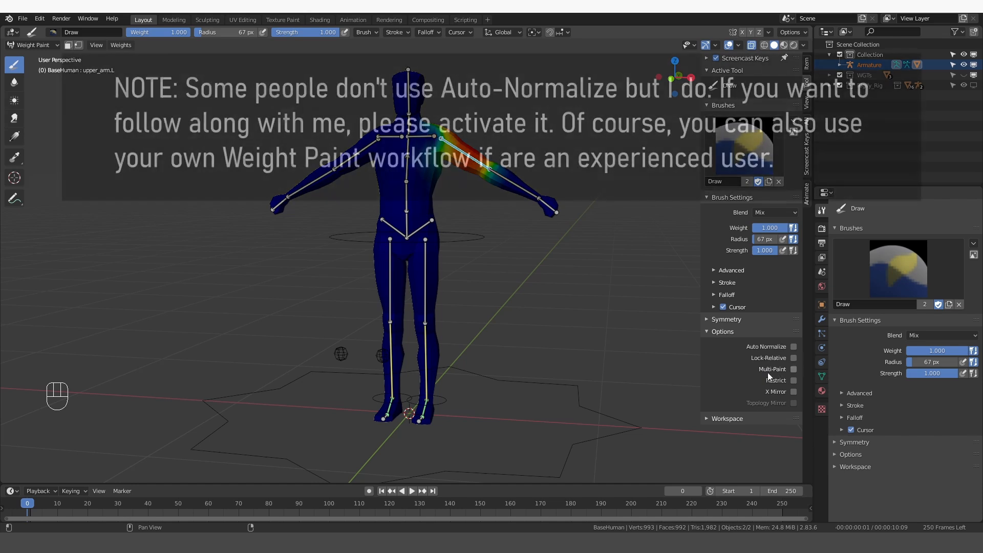
click(794, 347)
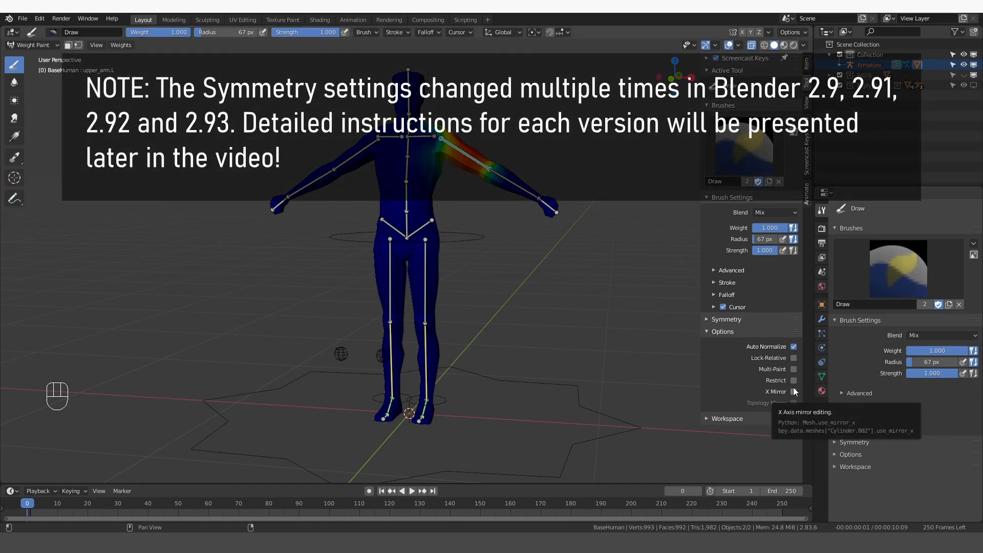
click(794, 392)
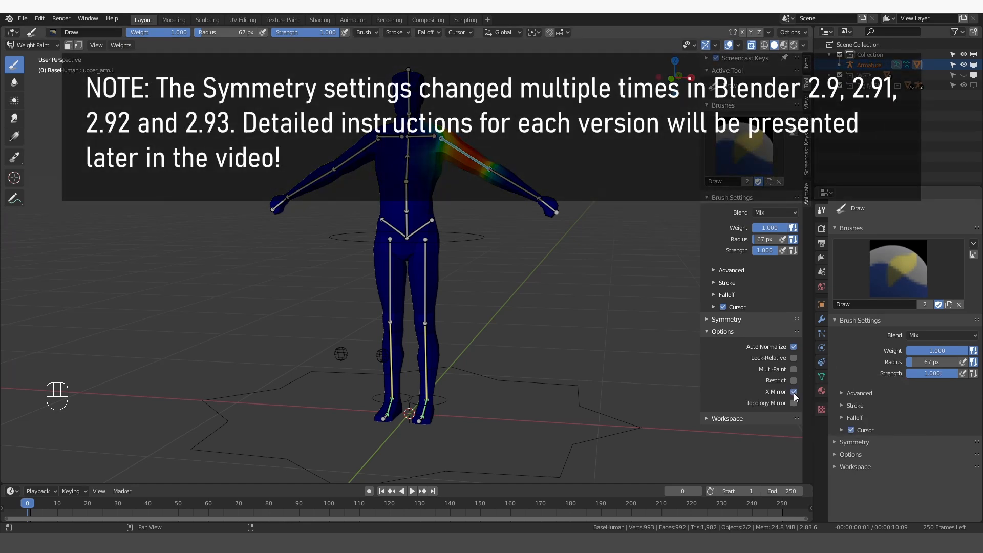
click(723, 319)
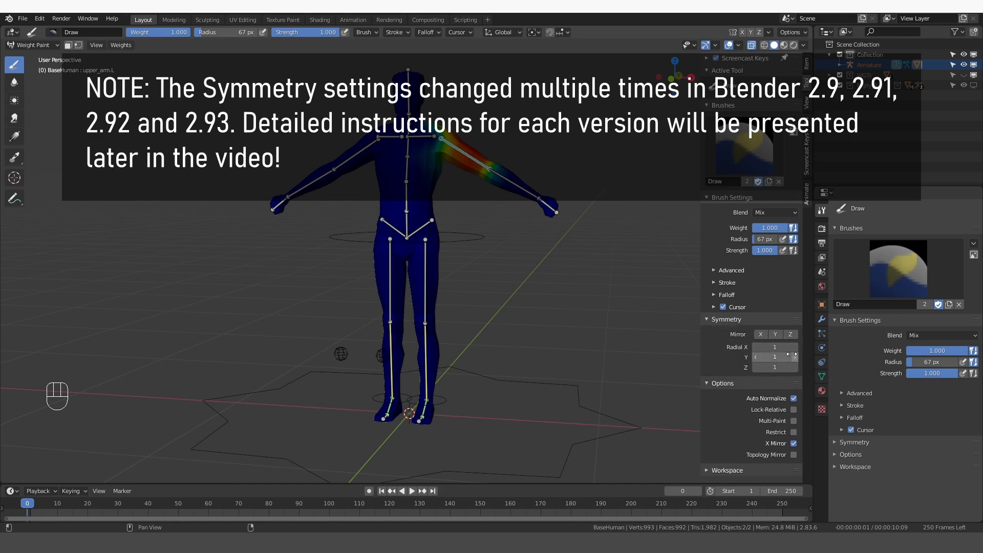
click(716, 323)
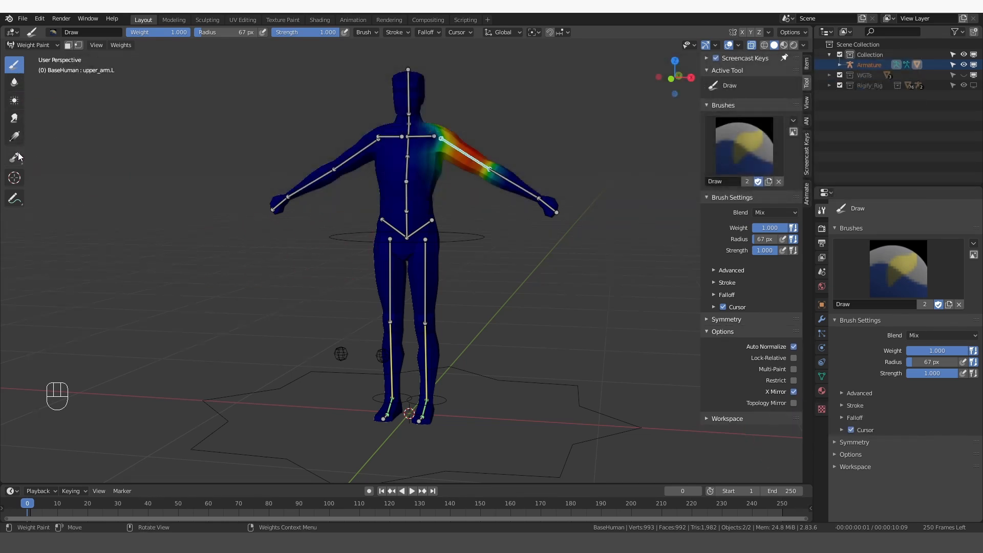
Paint the left shoulder with the Draw brush at weight 1.000, and erase that area with the weight set to 0.000.
click(16, 85)
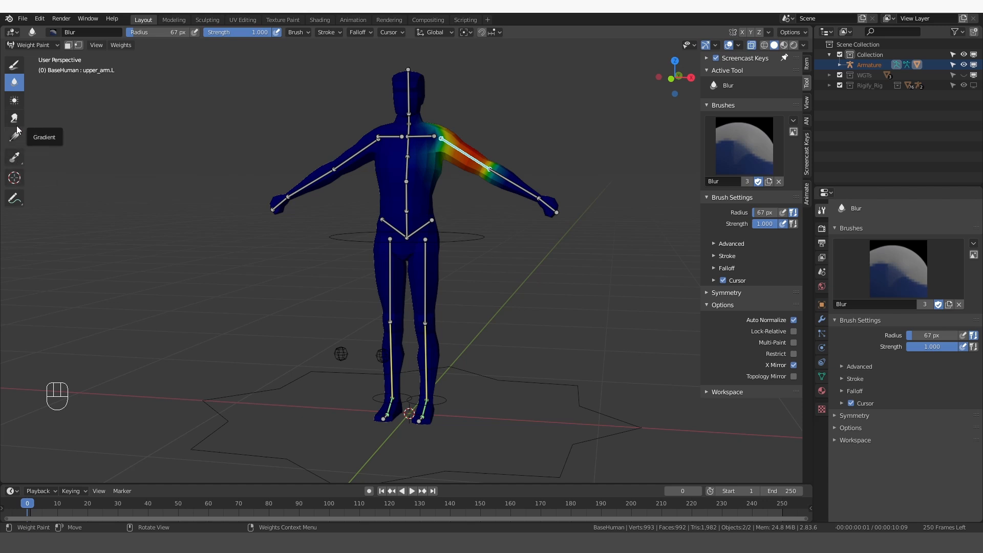
click(13, 68)
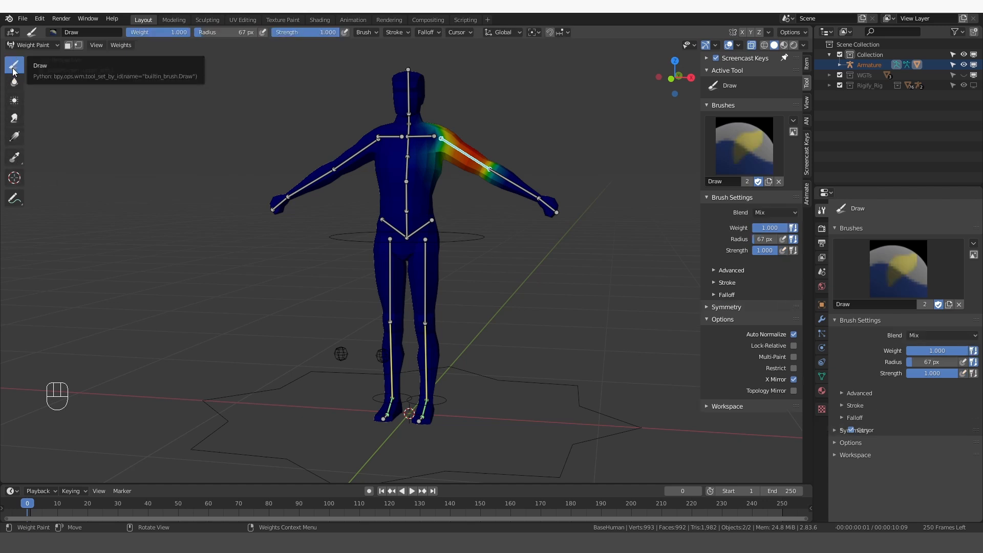
click(441, 143)
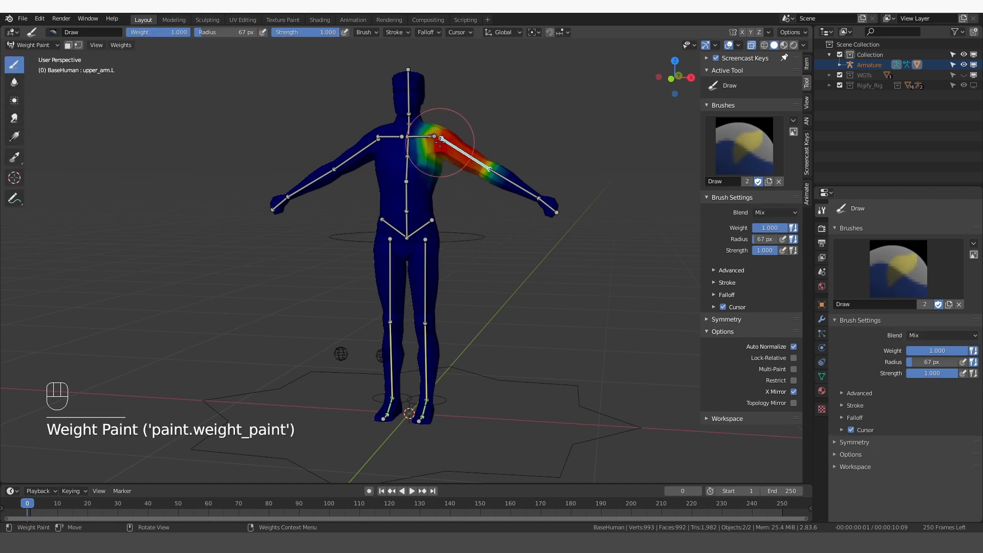
click(441, 140)
drag(785, 228, 749, 228)
drag(427, 134, 432, 153)
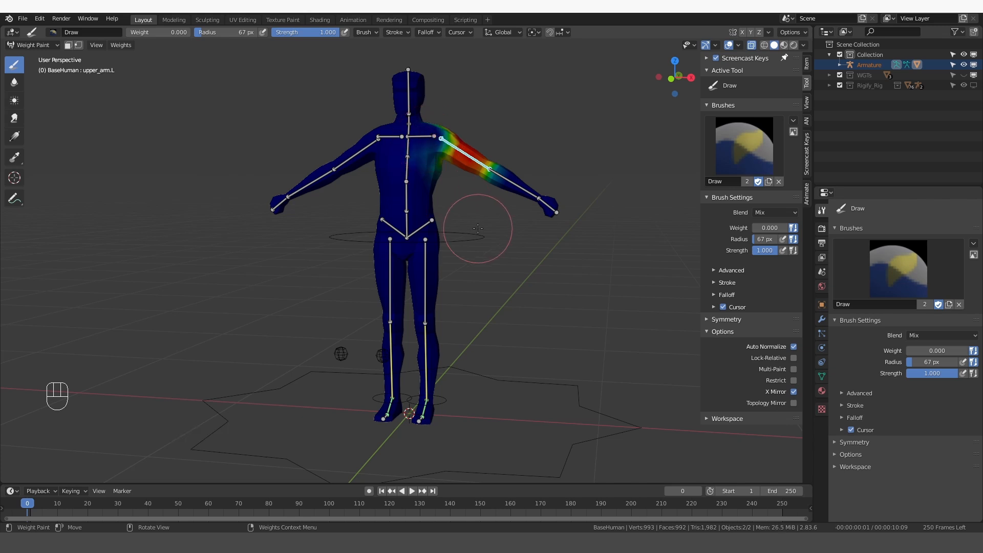
Keep the brush blend mode at Mix, set the weight to 1.000 and paint the left shoulder.
click(771, 214)
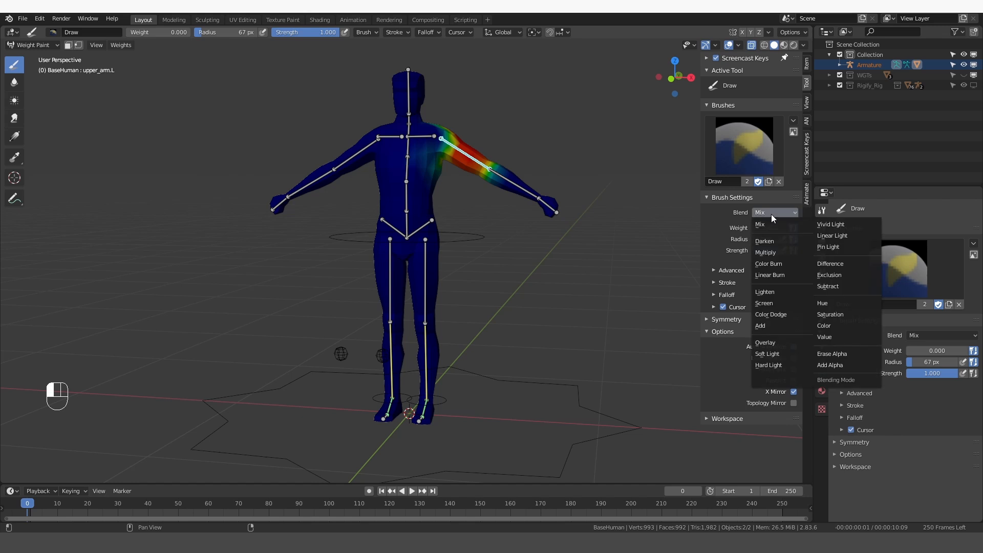
click(771, 221)
drag(753, 229, 791, 235)
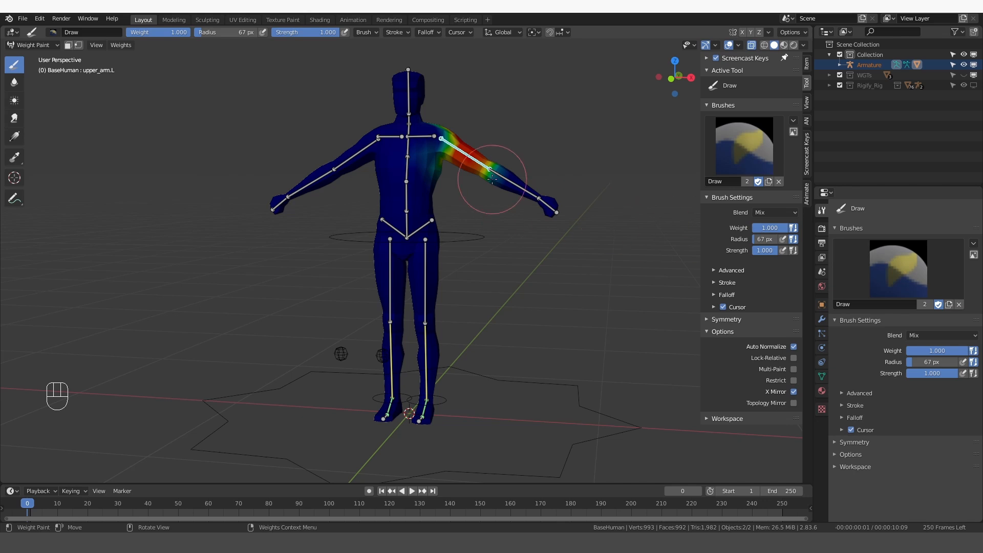
drag(441, 143, 435, 146)
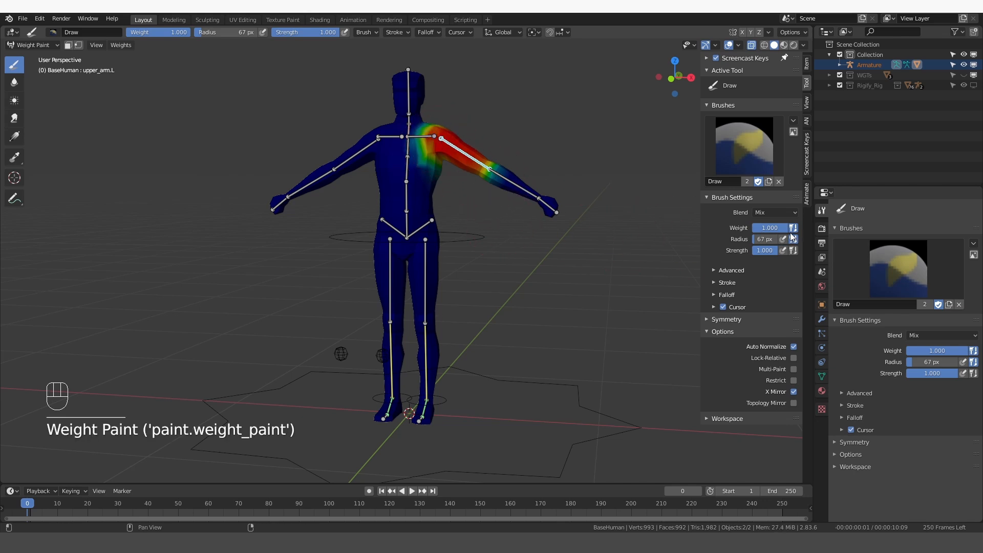
Erase the left shoulder's influence with the brush weight at 0.000, and lower the brush strength to 0.308.
drag(789, 234, 753, 233)
drag(430, 146, 438, 153)
drag(768, 251, 759, 250)
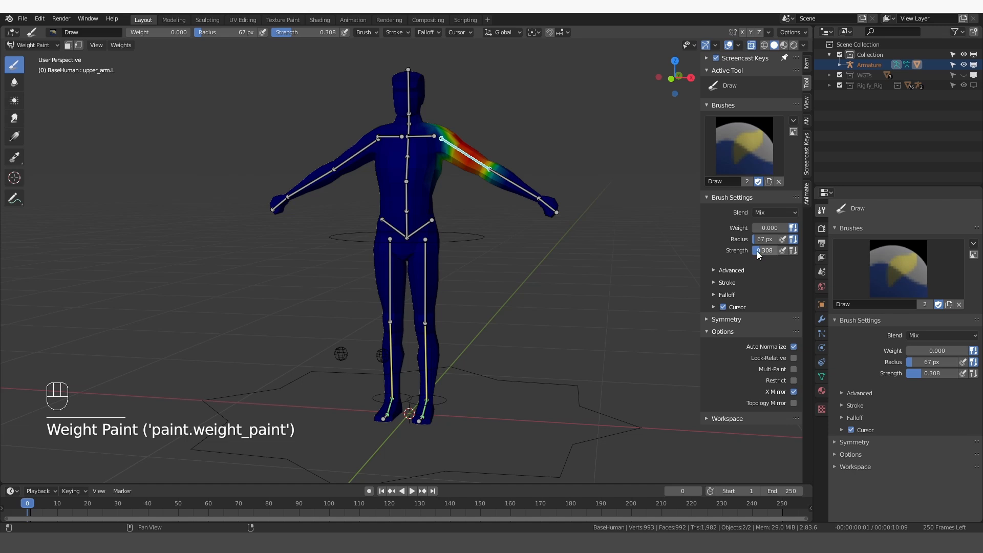
Set the brush weight and strength to 1.000 and paint the left shoulder joint for the upper_arm.L bone.
mouse_move(754, 228)
mouse_down()
mouse_move(785, 229)
mouse_move(801, 250)
mouse_up()
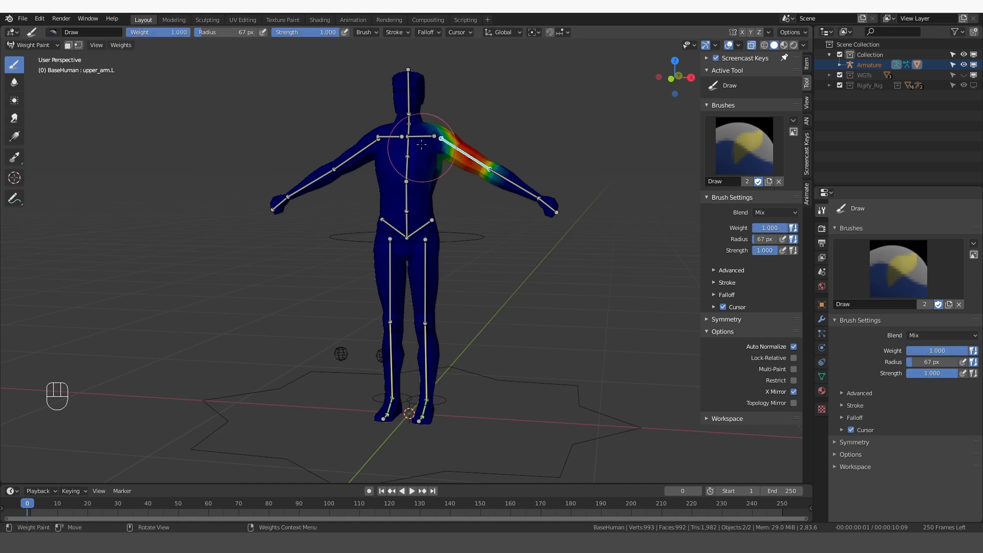
scroll(466, 164, up, 3)
shift+middle_drag(460, 113, 465, 177)
click(460, 106)
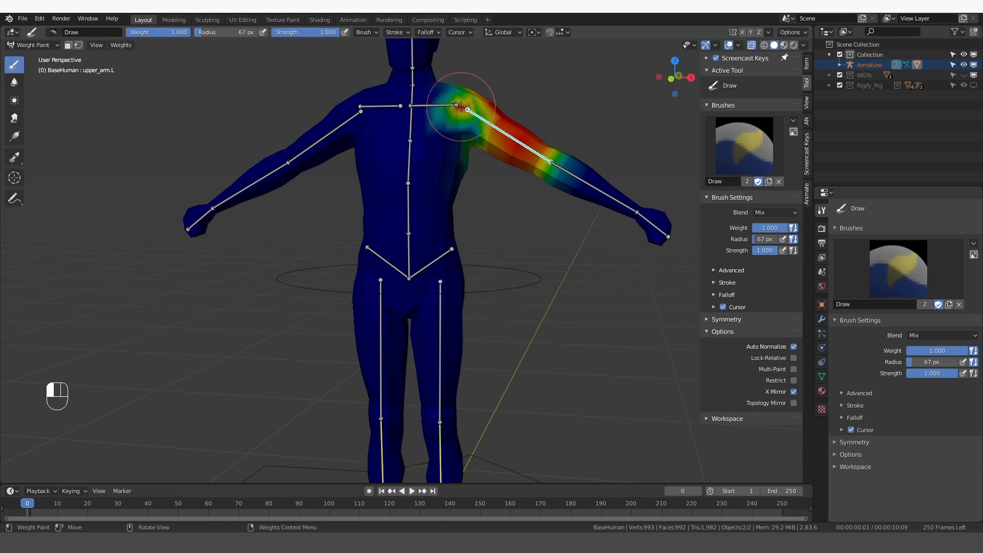
Set the Draw brush strength to 0.250 and dab weight onto the left shoulder joint for the upper_arm.L bone.
middle_drag(460, 107, 469, 154)
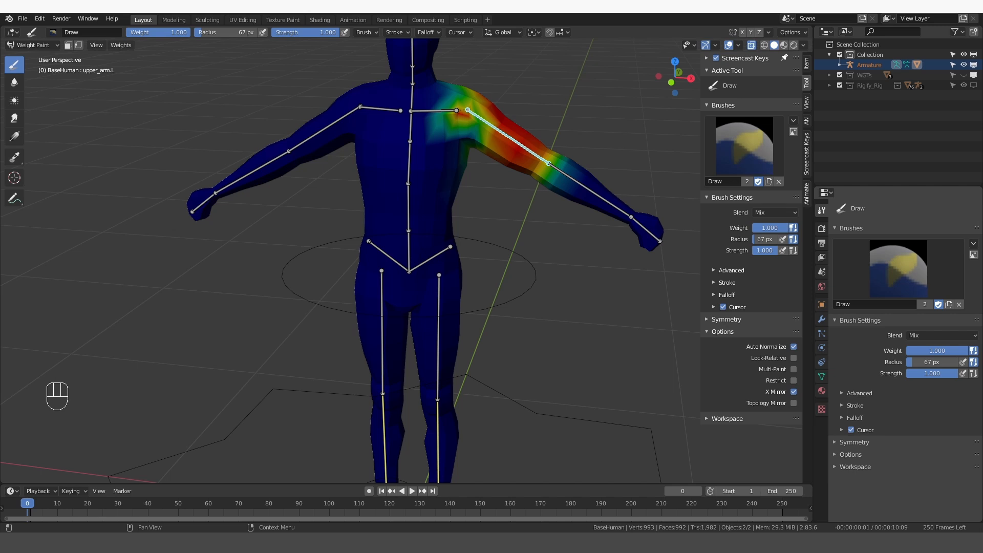
click(767, 251)
key(BackSpace)
key(BackSpace)
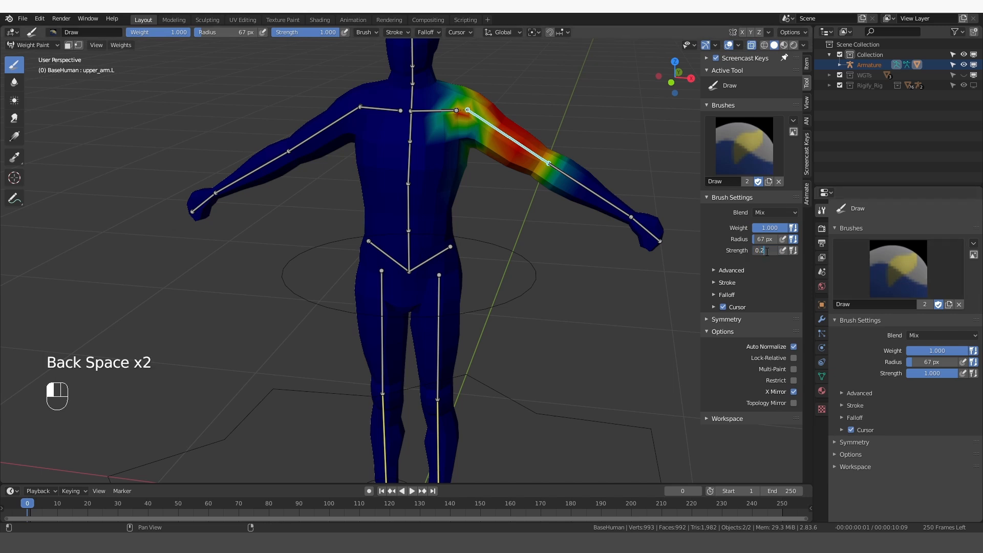
key(Return)
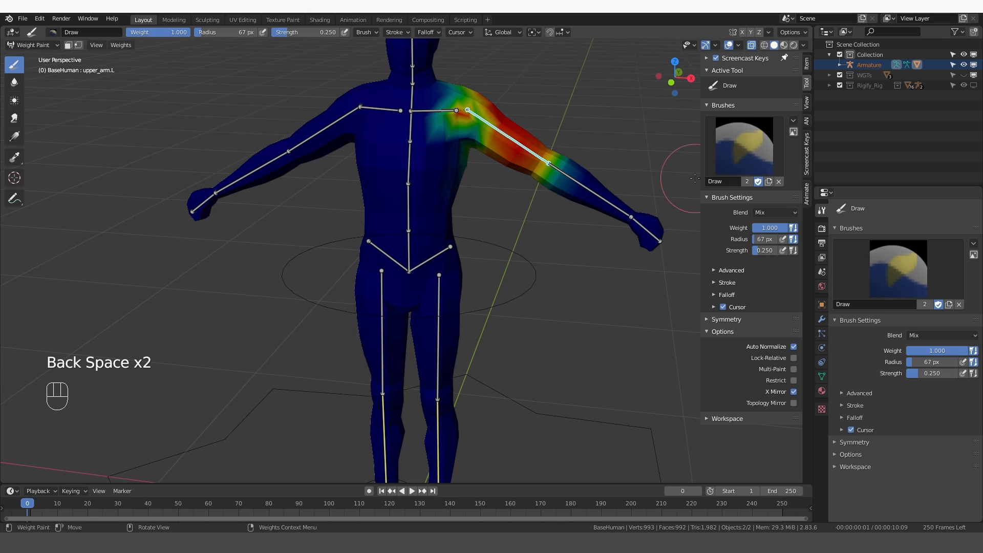
click(462, 112)
click(466, 111)
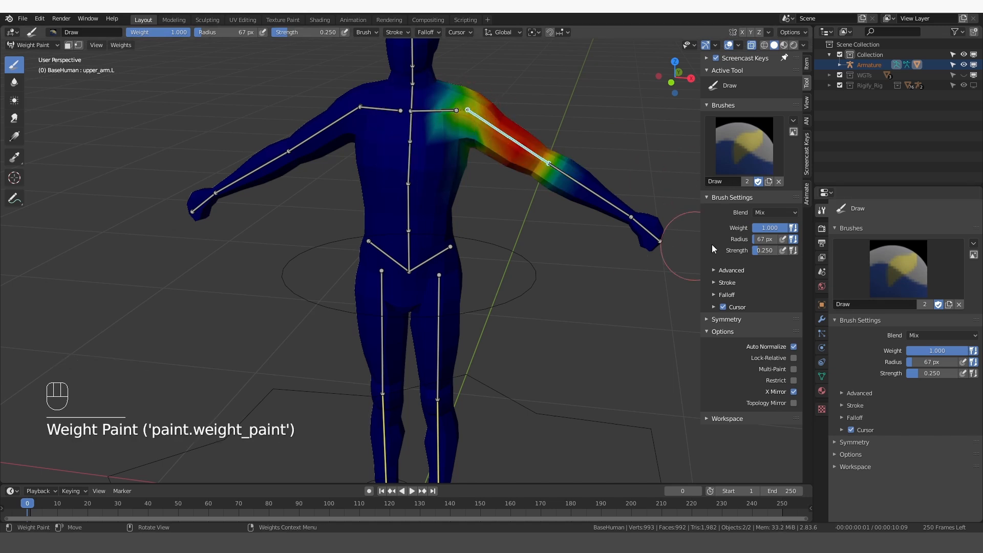
Set the brush radius to 94 px.
drag(756, 239, 840, 239)
key(f)
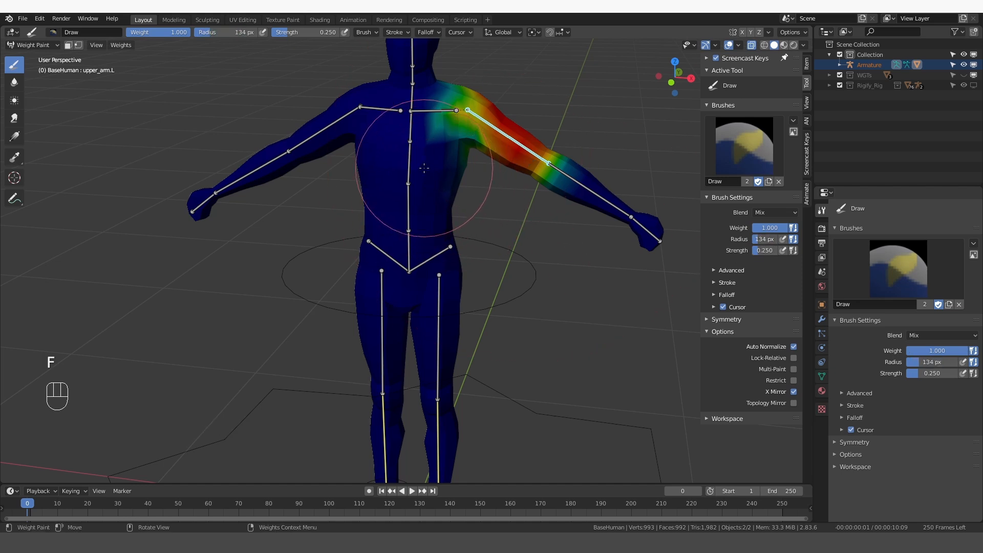
key(f)
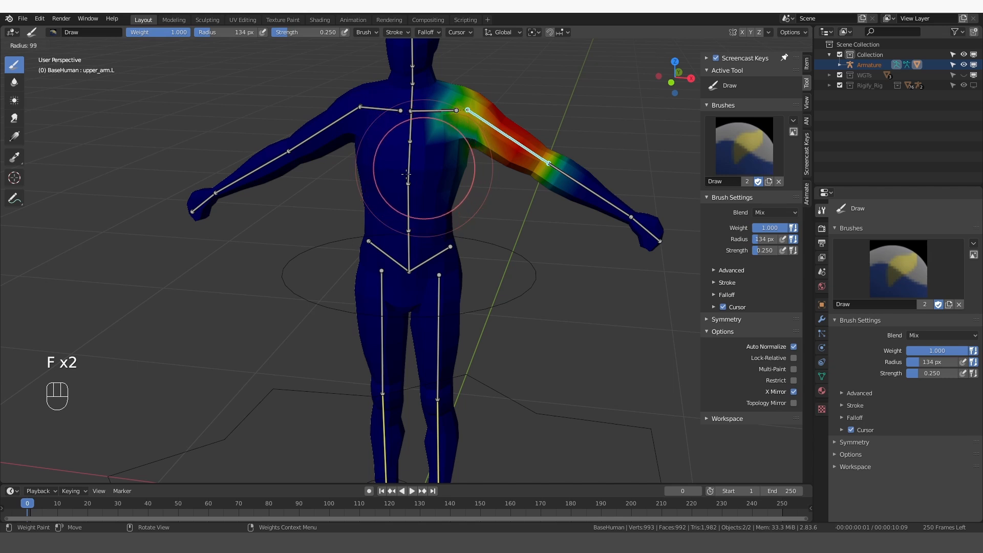
ctrl+click(411, 182)
Set the brush weight to 0.406 and the strength to 0.958.
key(ctrl+f)
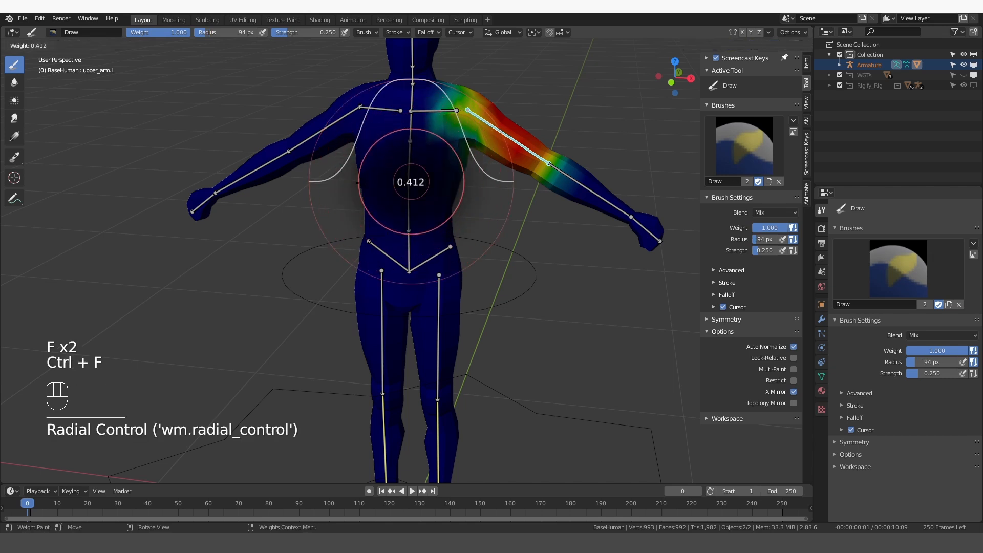
click(374, 186)
key(shift+f)
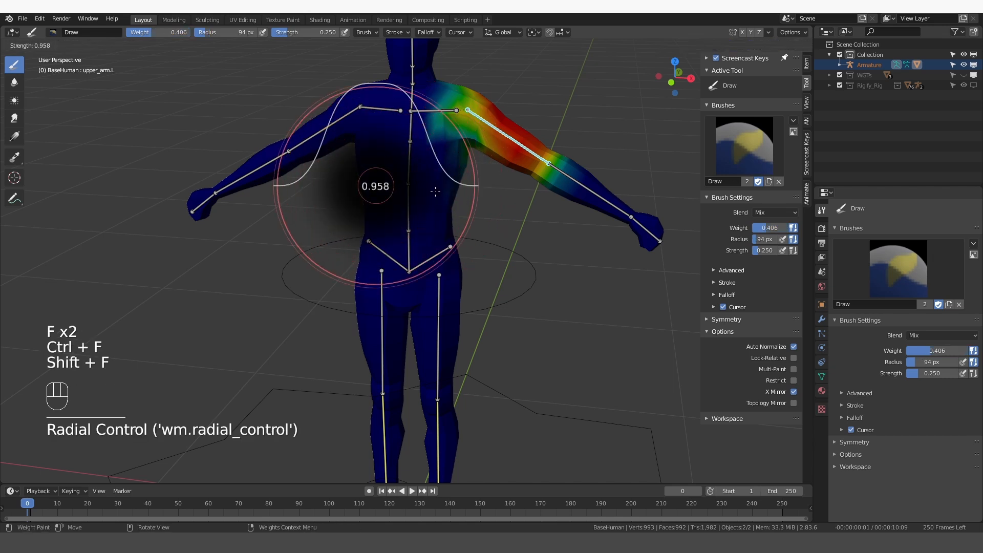
click(417, 184)
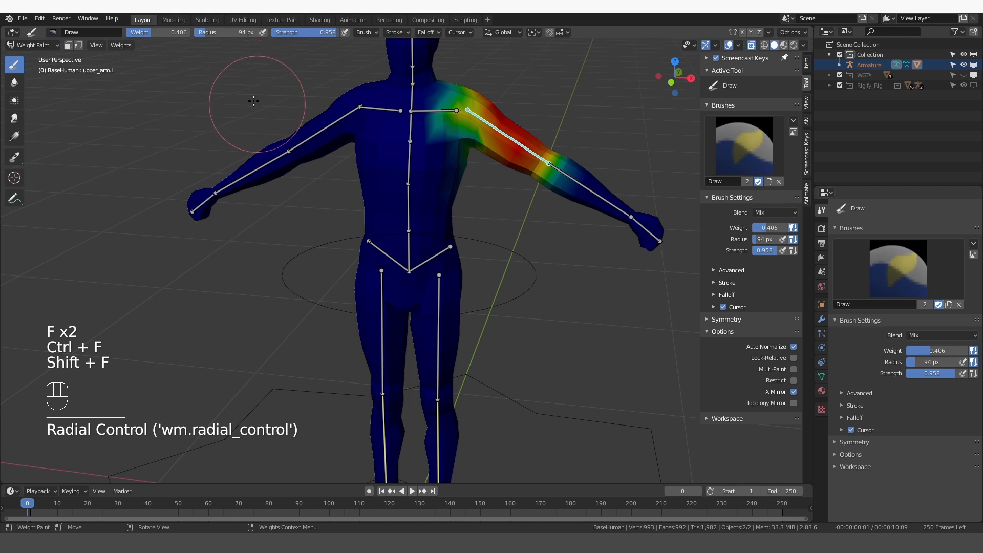
Set the brush weight to 1.000 and the strength to 0.339, keeping the blend mode at Mix.
right_click(224, 93)
mouse_move(157, 94)
mouse_down()
mouse_move(216, 93)
mouse_move(143, 123)
mouse_up()
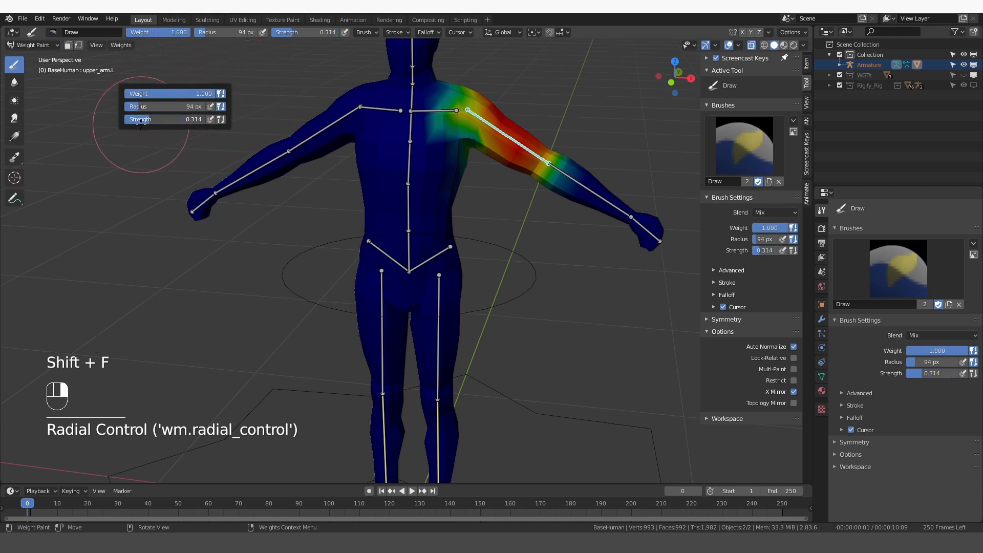
click(786, 213)
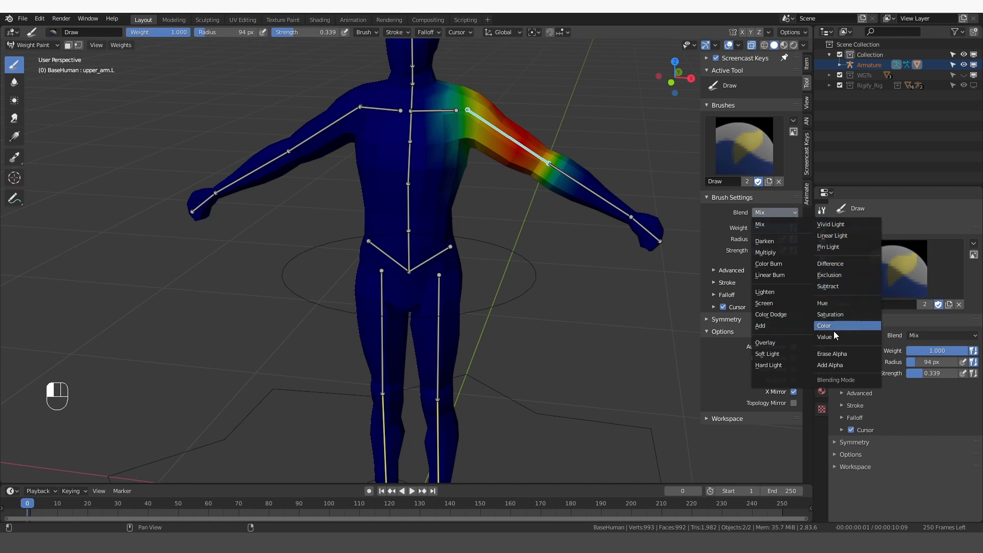
click(785, 224)
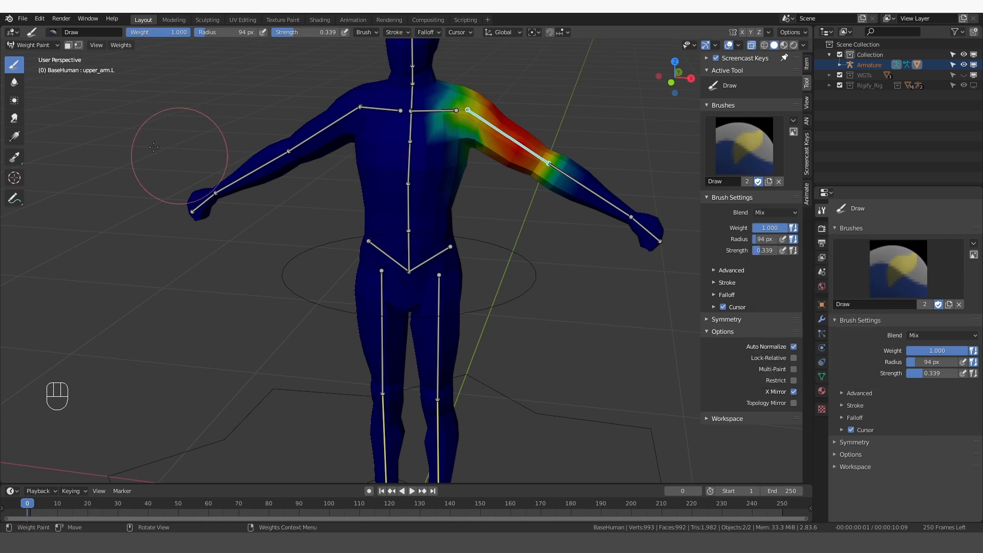
Smooth the weights around the left shoulder with the Blur brush at strength 1.000, and return to the Draw brush.
click(14, 82)
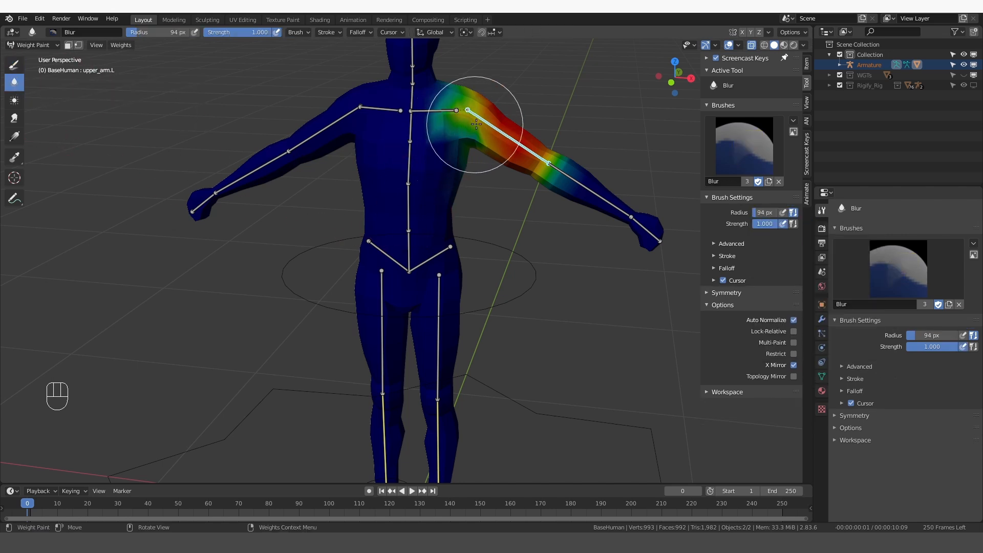
drag(472, 136, 472, 115)
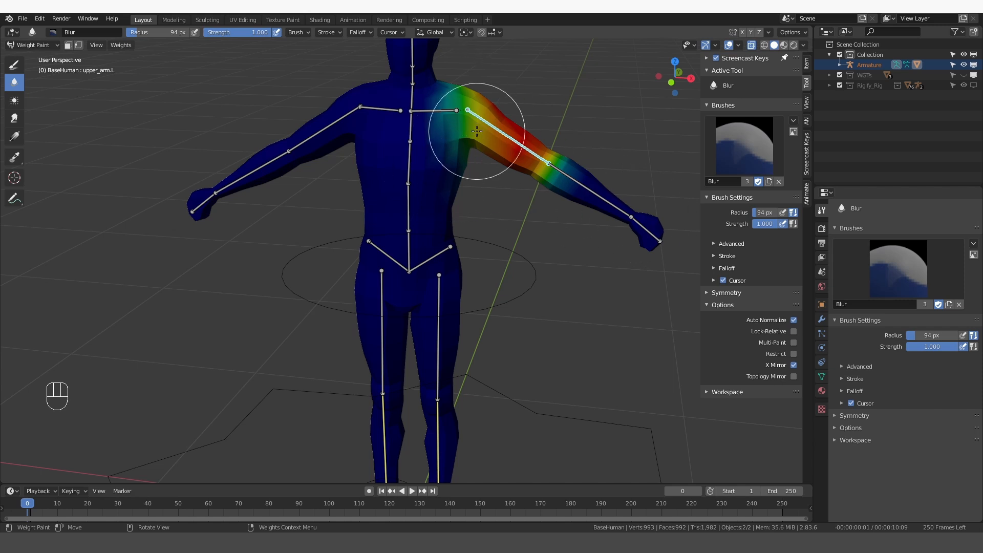
click(15, 66)
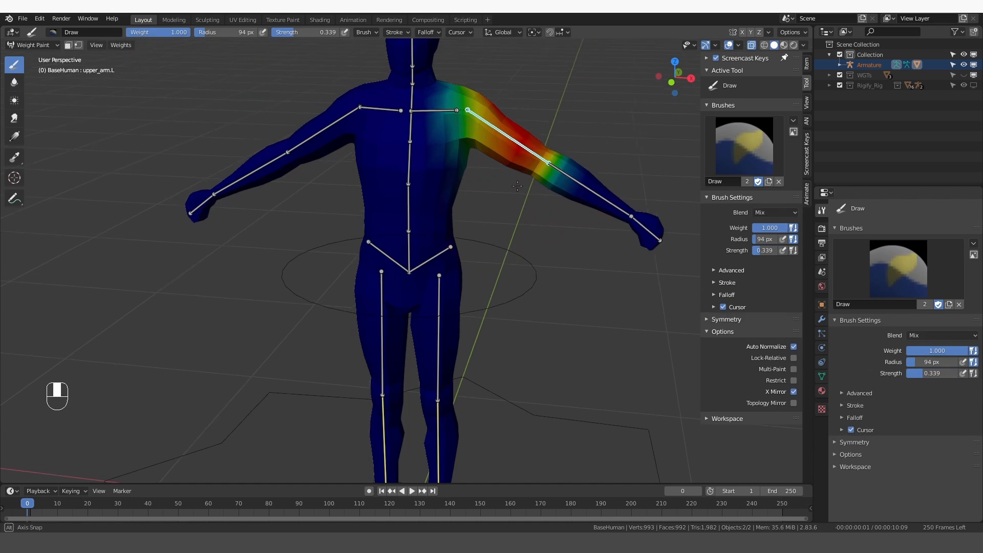
Rotate the upper_arm.L bone to raise the left arm overhead, and rotate the collar.L bone slightly upward.
scroll(532, 179, down, 2)
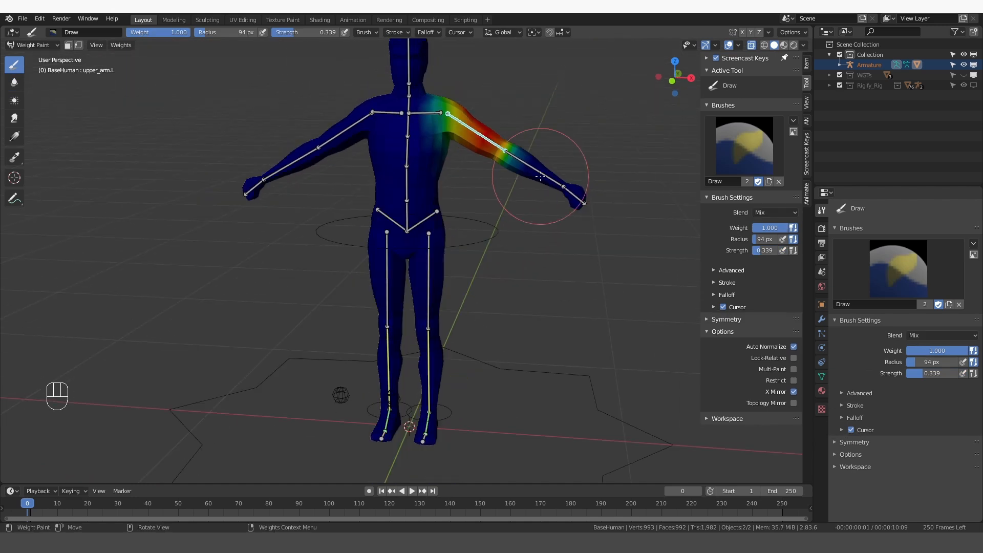
shift+middle_drag(540, 176, 539, 207)
middle_drag(539, 207, 595, 181)
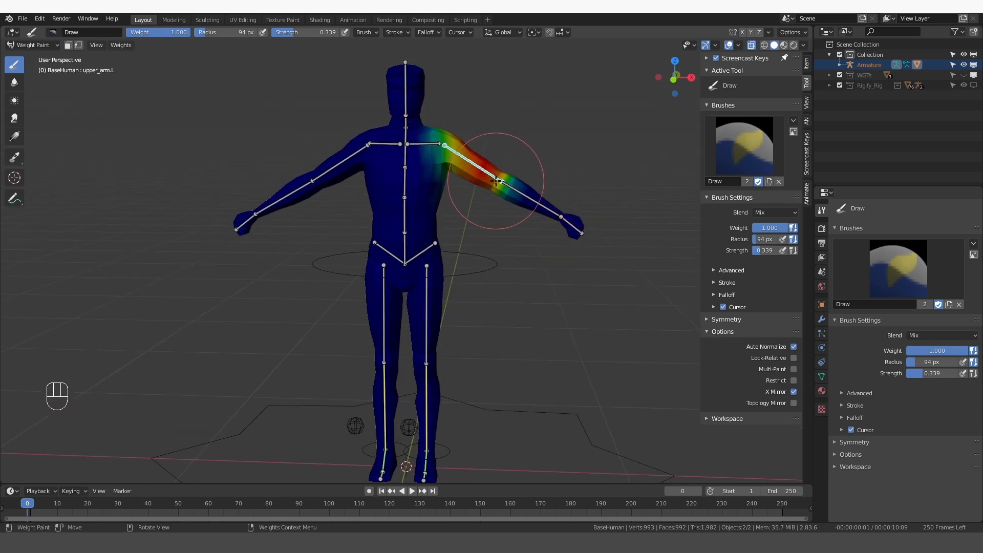
key(r)
click(432, 144)
ctrl+click(431, 144)
key(r)
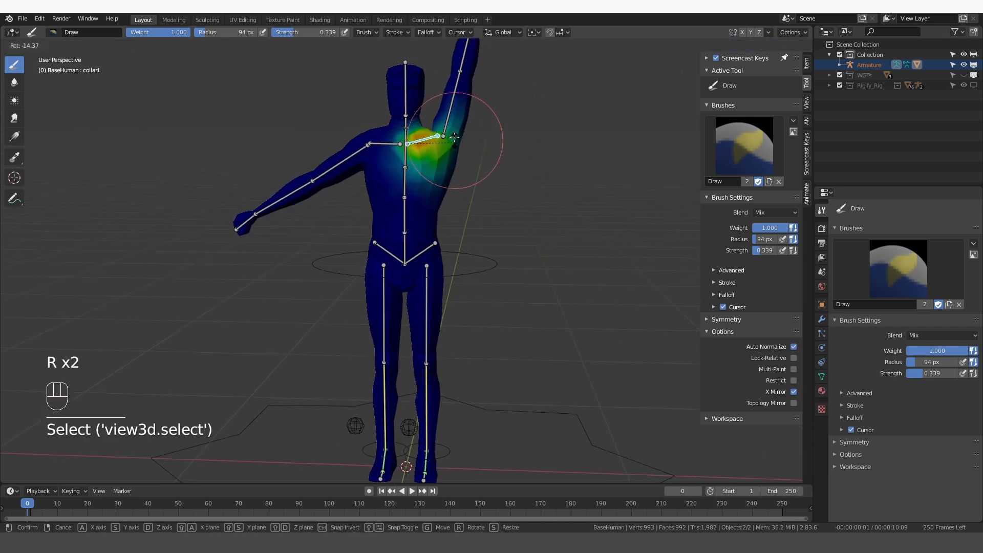
click(453, 141)
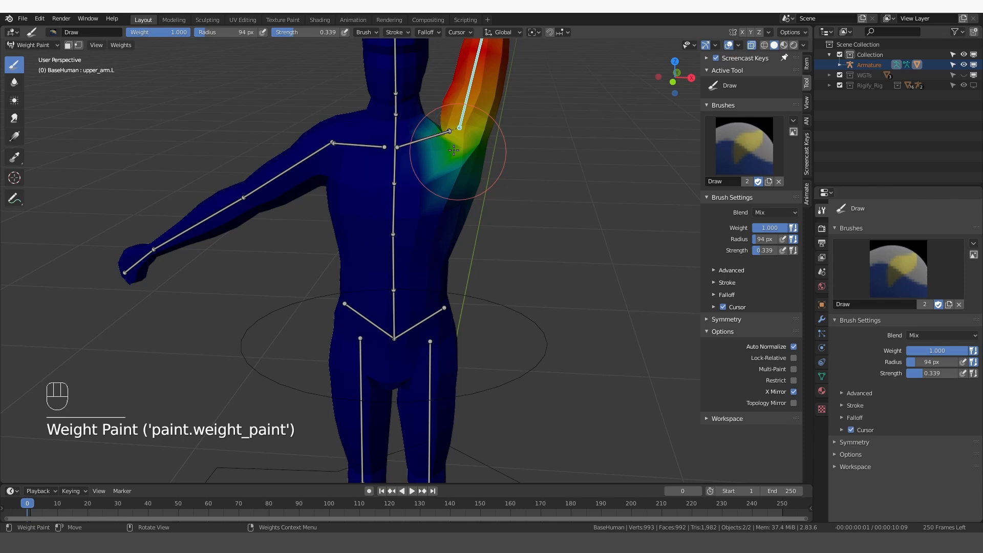
Paint the left armpit for the upper_arm.L bone from the front, and the left shoulder blade for the spine.003 bone from the back.
drag(454, 150, 466, 146)
middle_drag(416, 159, 488, 166)
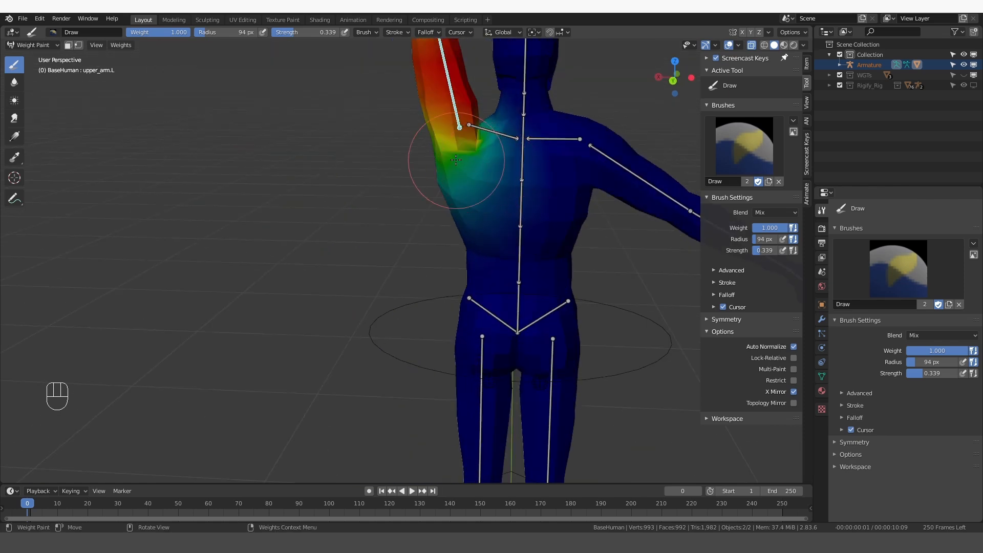
key(ctrl)
ctrl+click(520, 153)
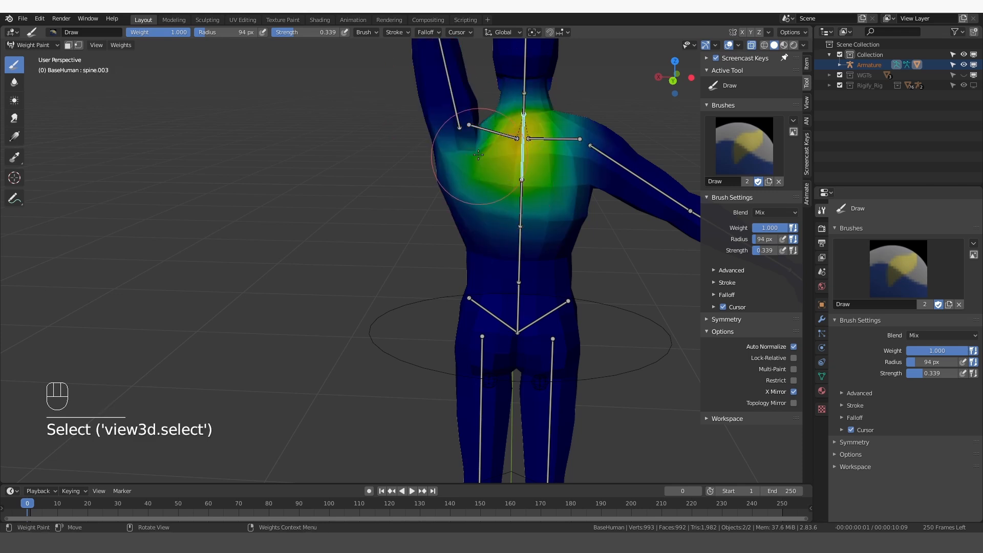
drag(478, 154, 484, 174)
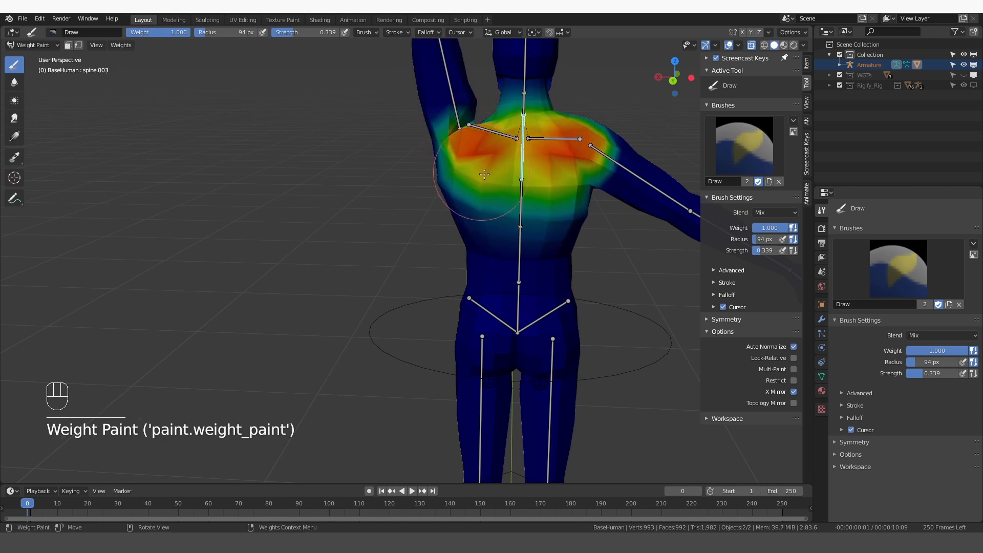
Blur the spine.003 weights at the back of the left shoulder, and return to the Draw brush.
click(14, 83)
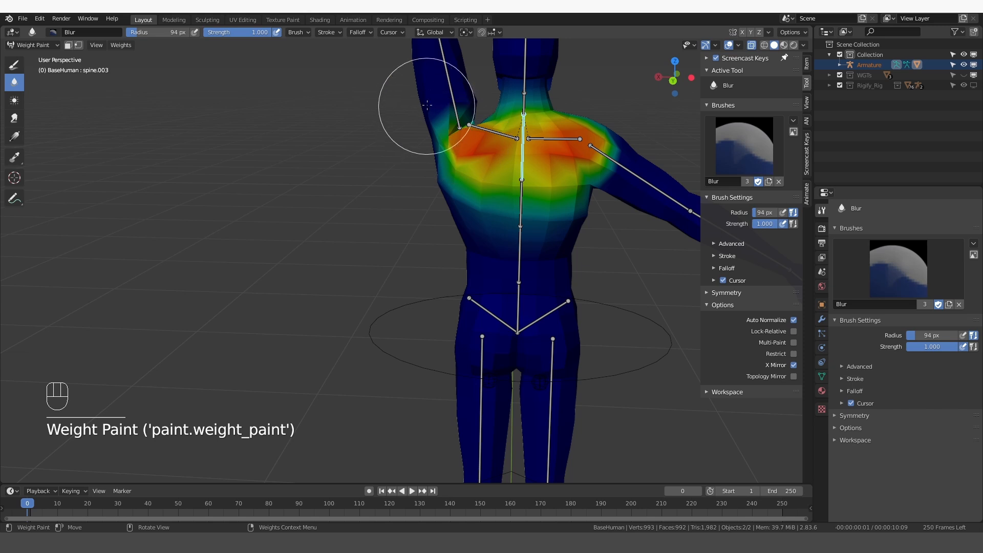
drag(447, 141, 457, 152)
click(14, 65)
Select the collar.L bone and reduce the Draw brush radius to 44 px.
ctrl+click(551, 149)
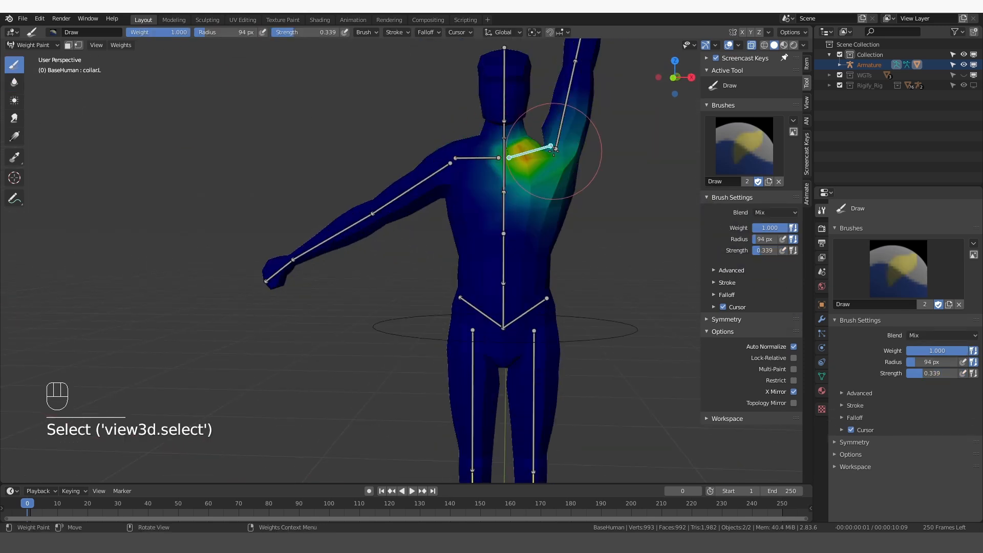
key(f)
click(546, 150)
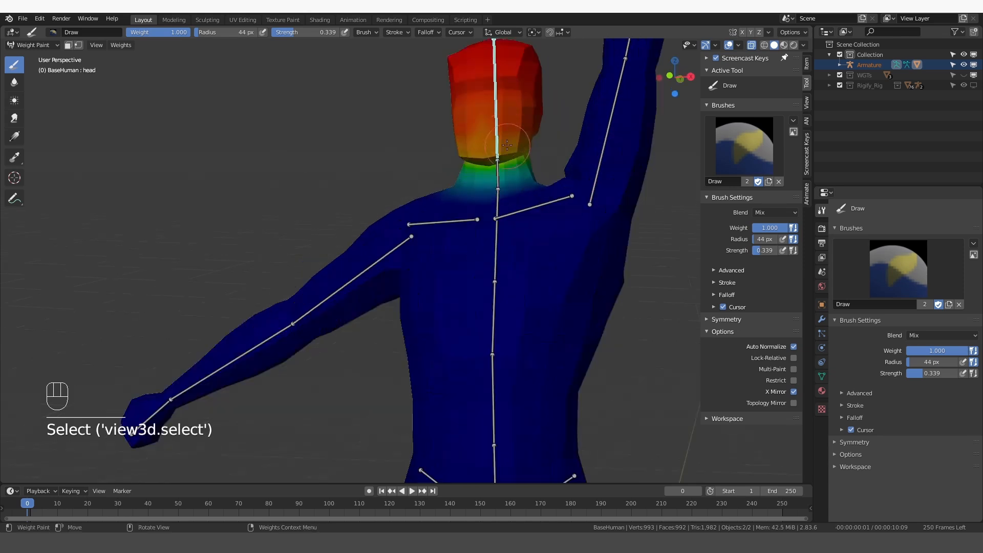
Paint the lower and back parts of the head for the head bone, raising the brush strength to 1.000.
middle_drag(456, 141, 531, 131)
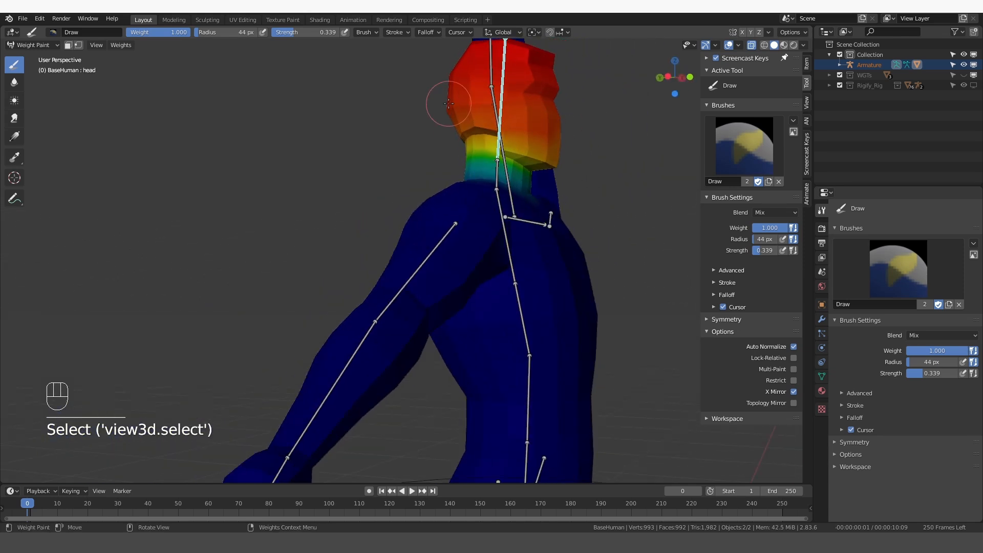
middle_drag(449, 103, 491, 120)
mouse_move(484, 118)
mouse_down()
mouse_move(467, 119)
mouse_move(473, 110)
mouse_move(513, 122)
mouse_move(527, 101)
mouse_up()
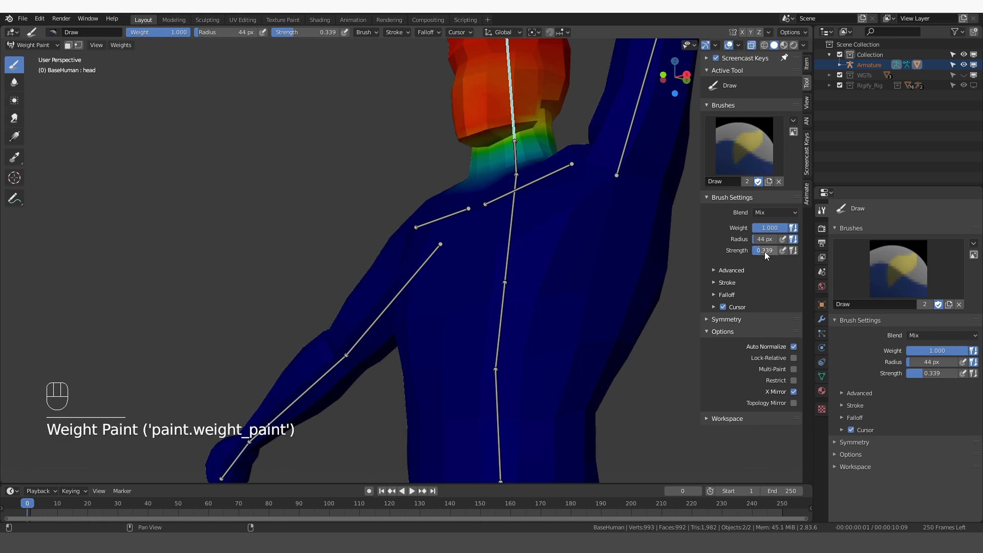
drag(766, 251, 796, 250)
drag(492, 111, 530, 75)
middle_drag(530, 75, 499, 112)
mouse_move(481, 114)
mouse_down()
mouse_move(467, 110)
mouse_move(510, 71)
mouse_up()
Select the IK.L control bone at the left foot.
scroll(479, 143, down, 3)
mouse_move(510, 72)
middle_down()
mouse_move(478, 143)
mouse_move(461, 154)
middle_up()
scroll(461, 153, down, 3)
shift+middle_drag(464, 328, 445, 146)
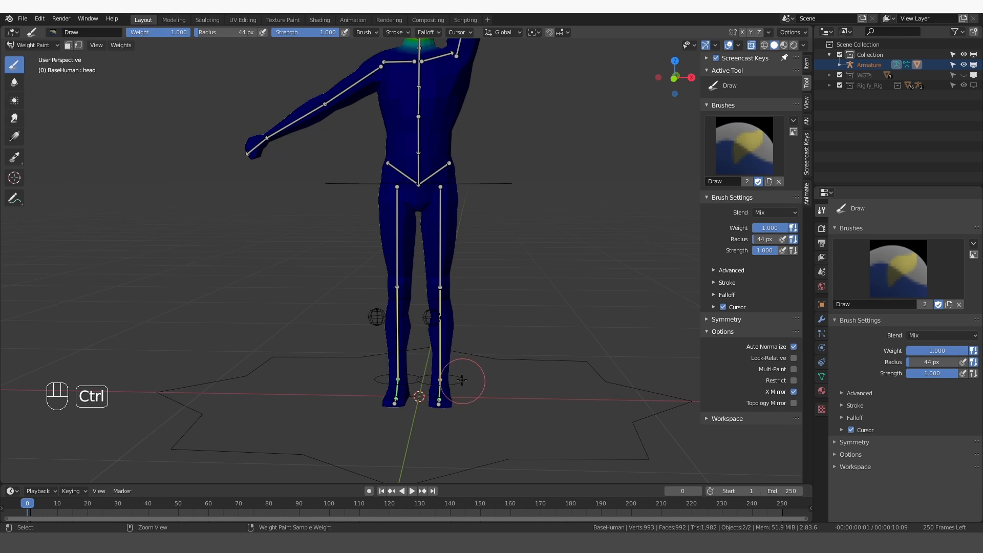
ctrl+click(458, 379)
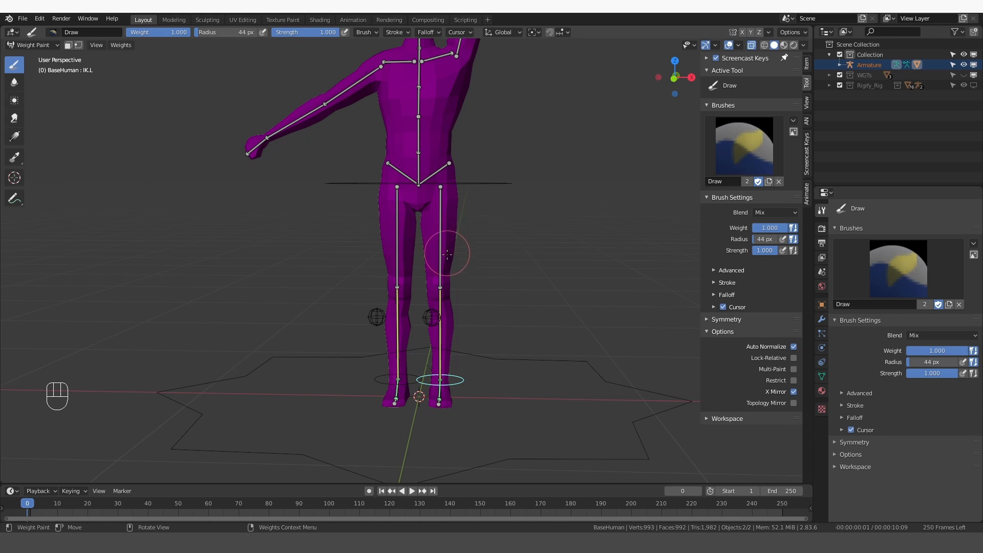
key(g)
key(r)
key(ctrl+z)
key(ctrl+z)
key(ctrl+z)
Move the IK.L bone up and outward to lift the left leg sideways, and rotate it to tilt the foot.
key(g)
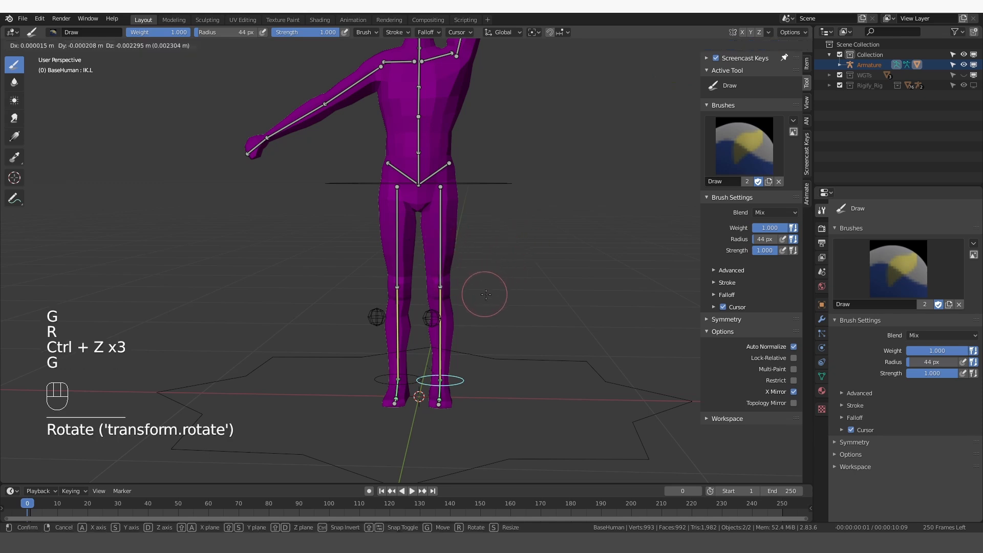
click(616, 150)
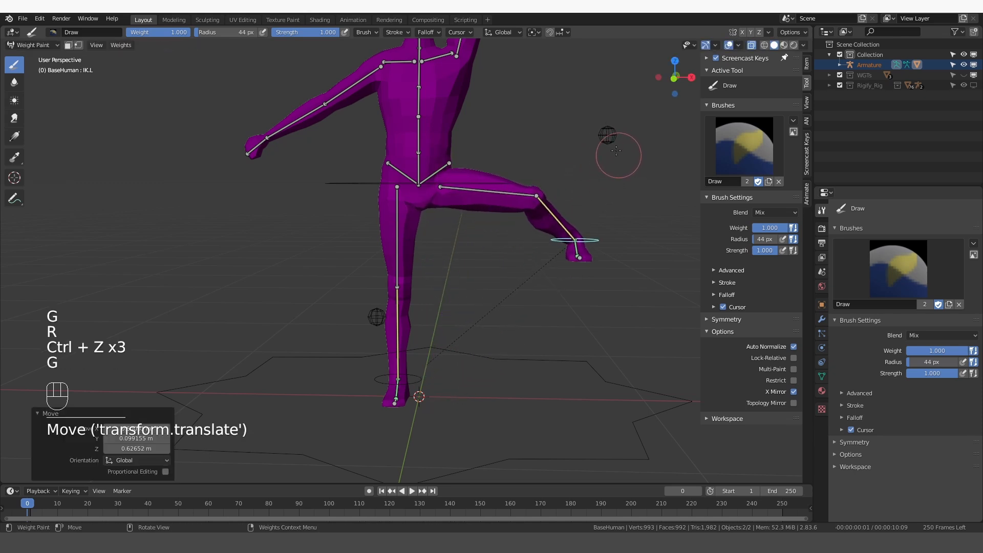
key(r)
click(518, 70)
Try to paint the top of the left hip for the thigh.L bone, and undo the stroke.
ctrl+click(480, 198)
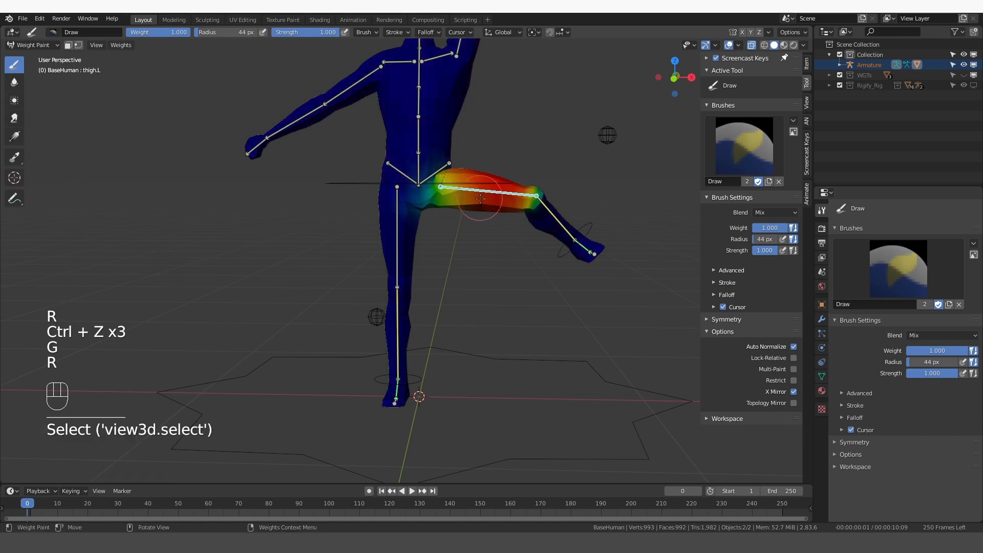
middle_drag(478, 207, 416, 194)
scroll(451, 243, up, 4)
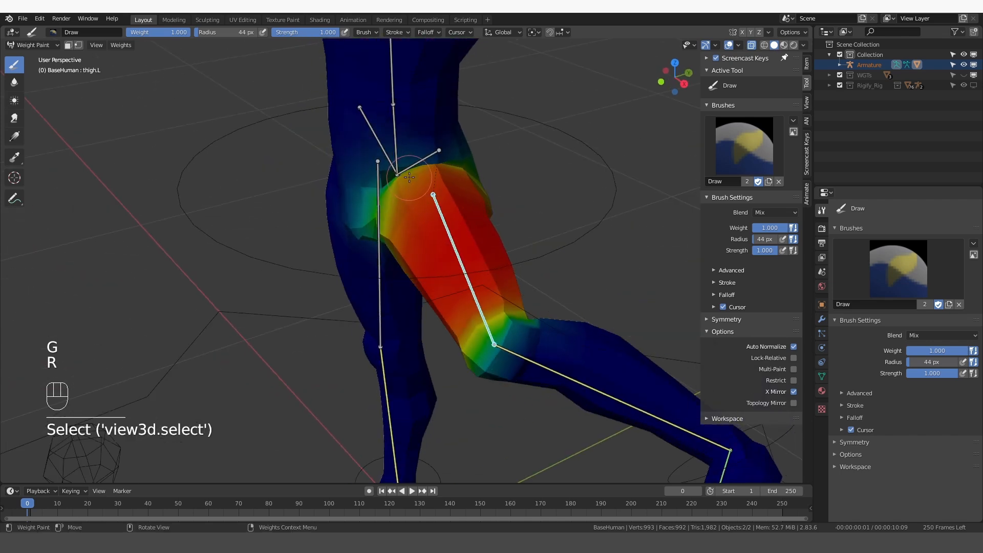
drag(409, 177, 445, 153)
key(ctrl+z)
key(ctrl+z)
key(ctrl+z)
Paint the left hip and waist for the pelvis.L bone with the Draw brush at radius 71 px and strength 0.250.
middle_drag(446, 151, 469, 139)
click(14, 82)
ctrl+click(414, 161)
click(14, 65)
key(f)
click(442, 146)
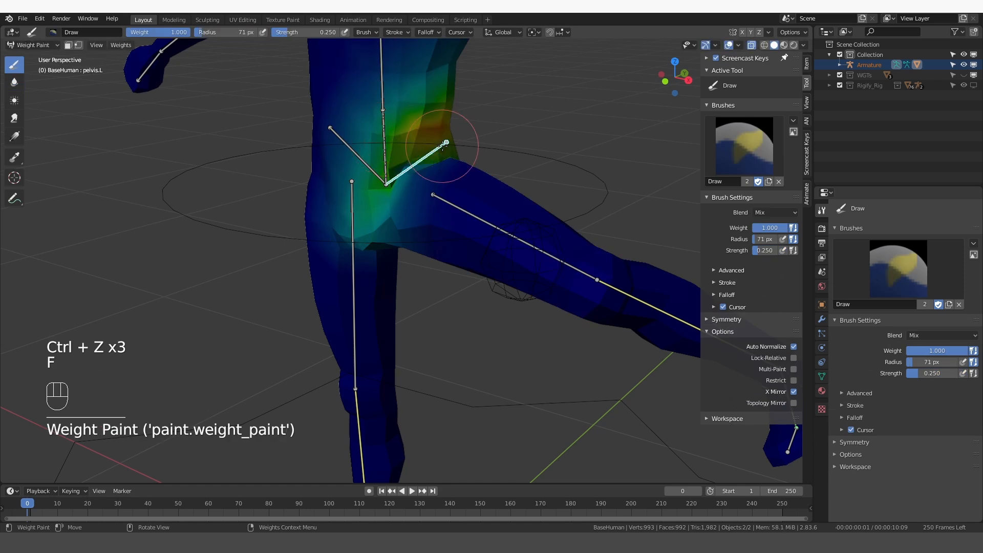
drag(442, 146, 414, 92)
Select the lowest spine bone and paint its influence onto the groin and centre of the pelvis.
ctrl+click(385, 146)
middle_drag(386, 154, 404, 72)
mouse_move(404, 205)
mouse_down()
mouse_move(407, 226)
mouse_move(370, 168)
mouse_move(373, 176)
mouse_up()
middle_drag(373, 176, 381, 251)
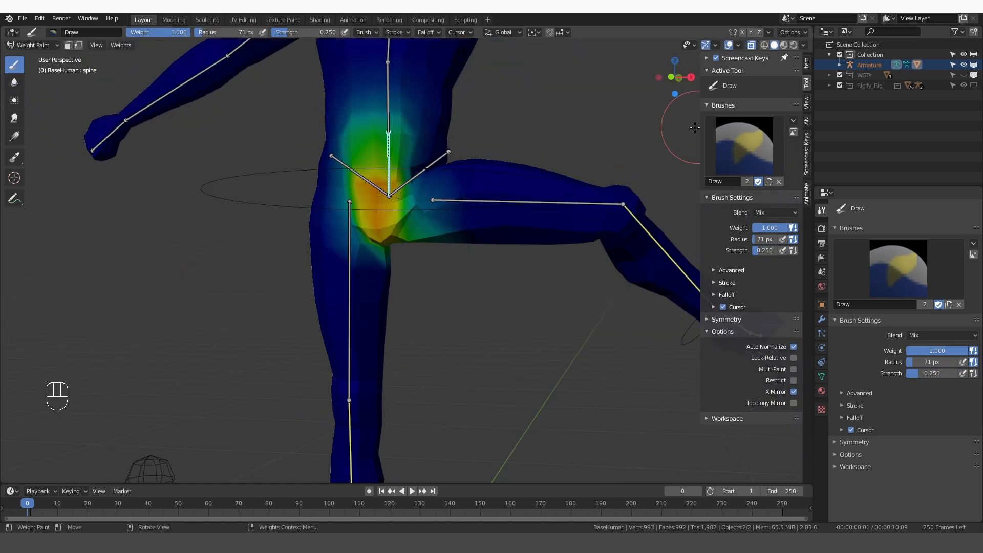
Hide the viewport overlays to examine how the raised left leg and hip deform, and show the overlays again.
click(729, 45)
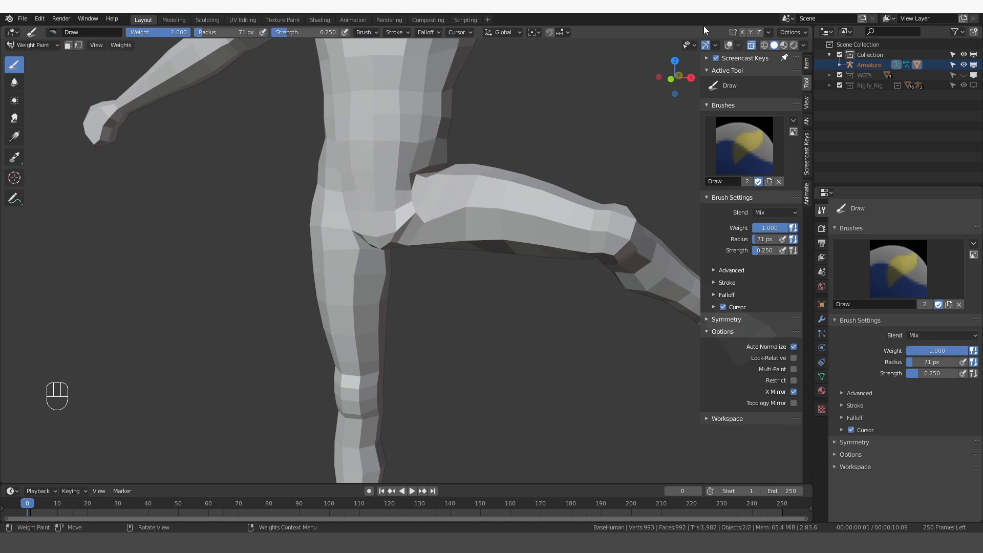
click(15, 82)
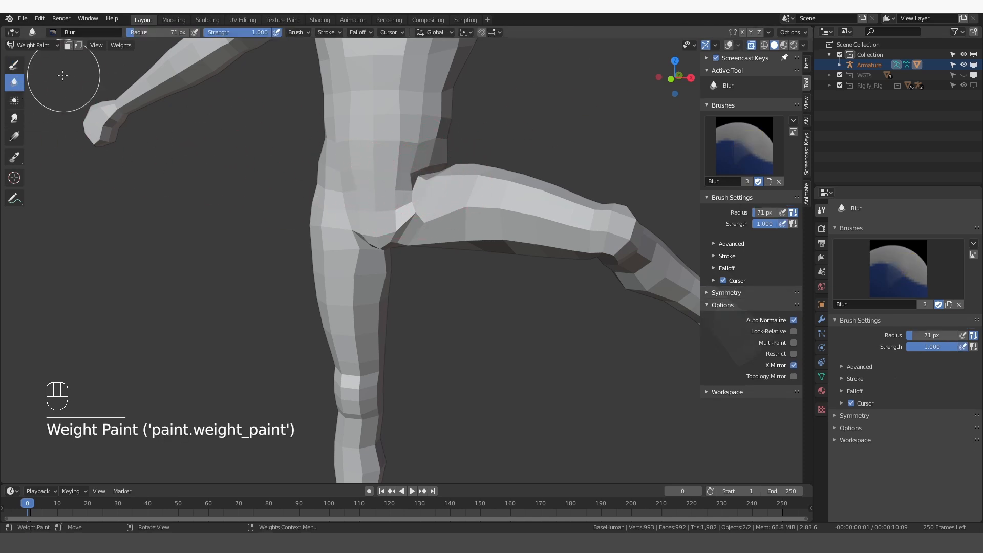
click(14, 64)
scroll(389, 156, down, 3)
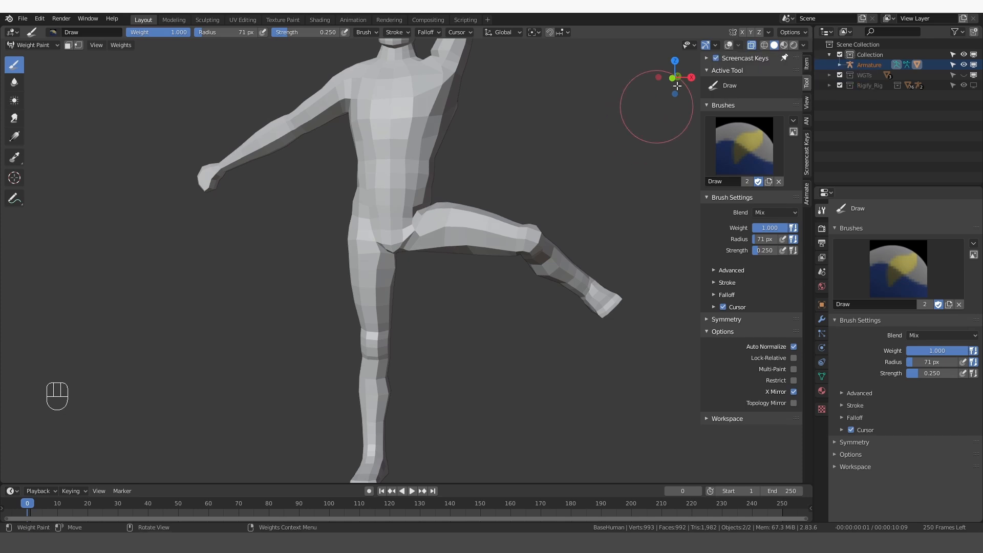
click(727, 44)
Turn on the Wireframe overlay and paint the left thigh bone's influence near the groin on the underside of the left hip.
click(737, 45)
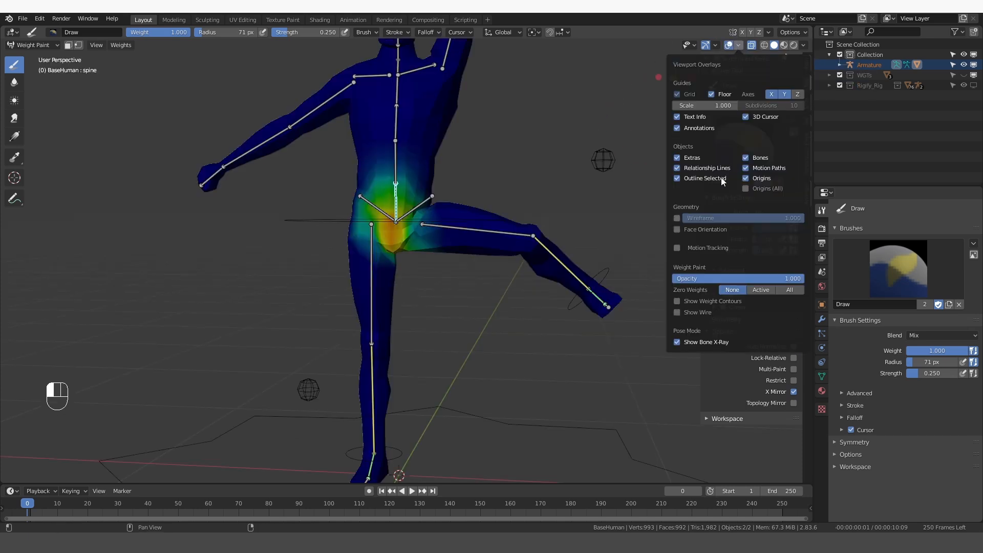
click(676, 220)
middle_drag(471, 268, 447, 204)
scroll(449, 229, up, 1)
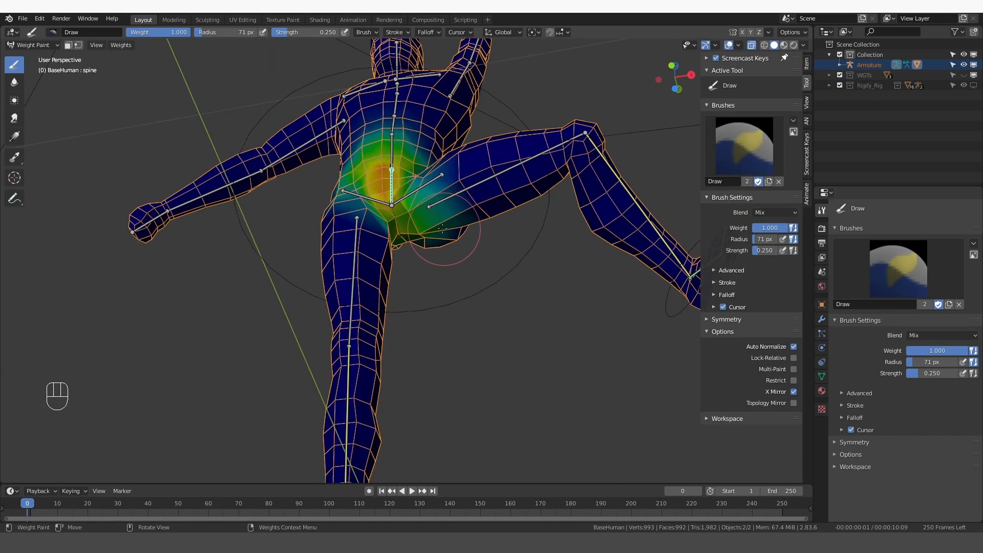
ctrl+click(433, 209)
mouse_move(415, 220)
mouse_down()
mouse_move(436, 230)
mouse_move(408, 223)
mouse_up()
drag(408, 223, 438, 223)
middle_drag(438, 223, 410, 221)
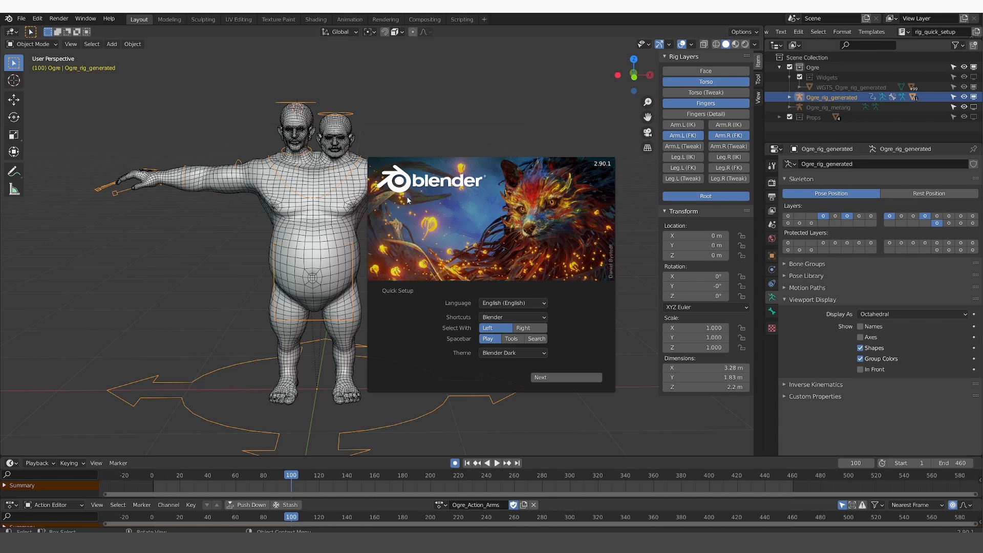
In the Blender 2.90 ogre scene, select Ogre_rig_generated and show its deform-bone layer alongside the control layers.
click(408, 200)
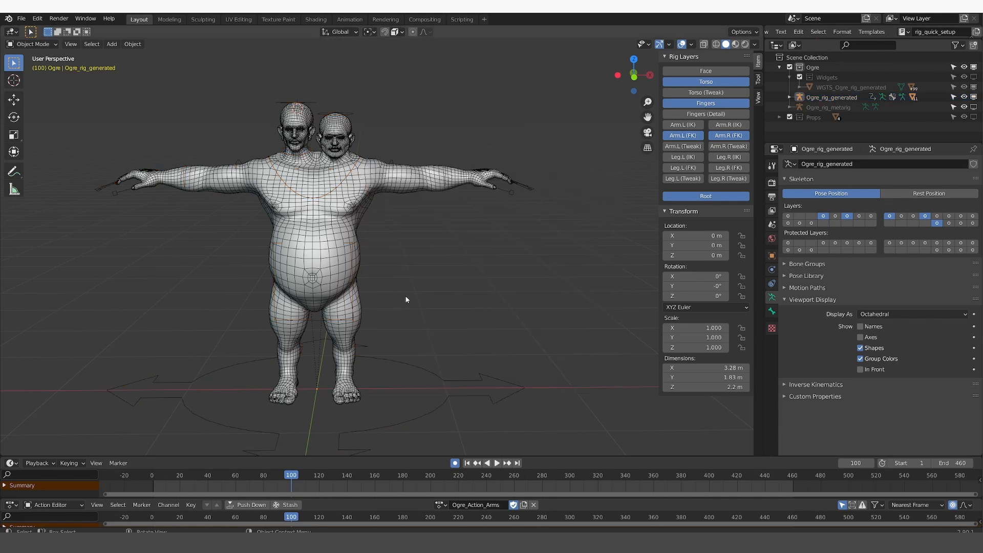
click(351, 110)
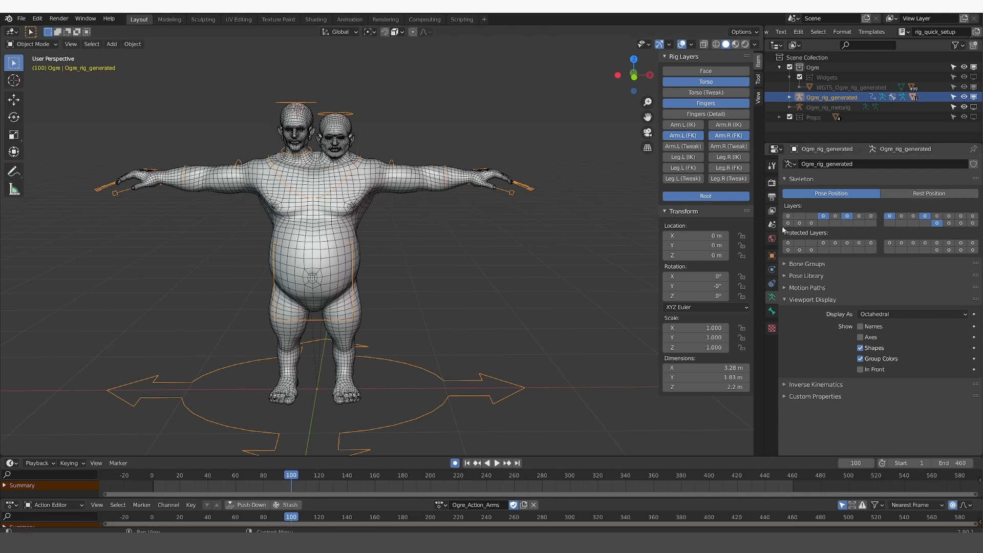
click(949, 223)
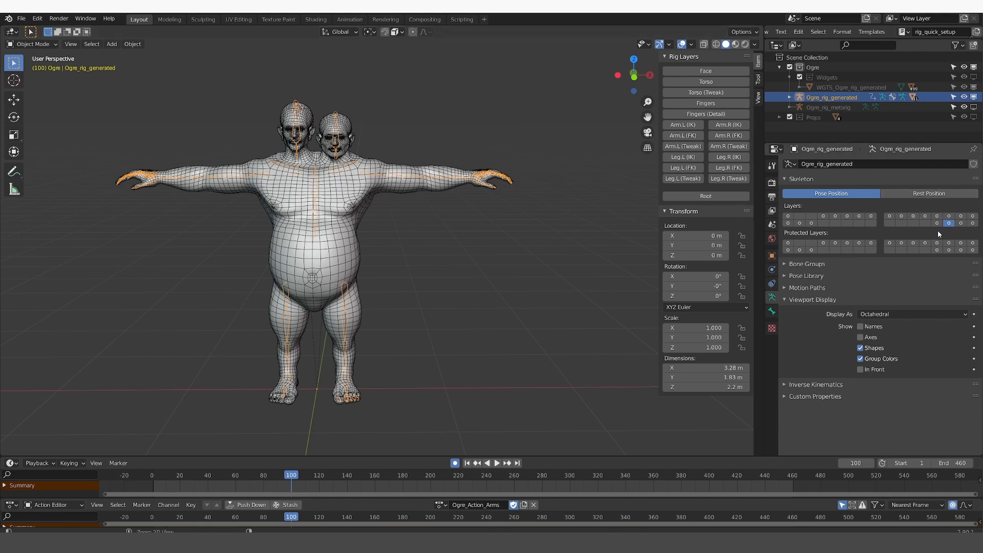
key(ctrl+z)
shift+click(949, 224)
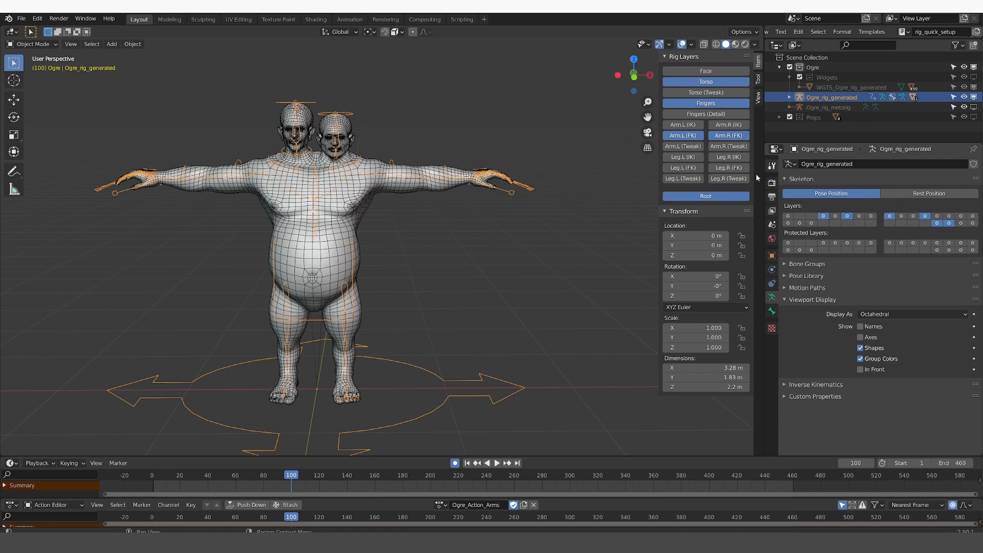
Add the Ogre_body mesh to the rig selection and switch it to Weight Paint mode.
click(352, 192)
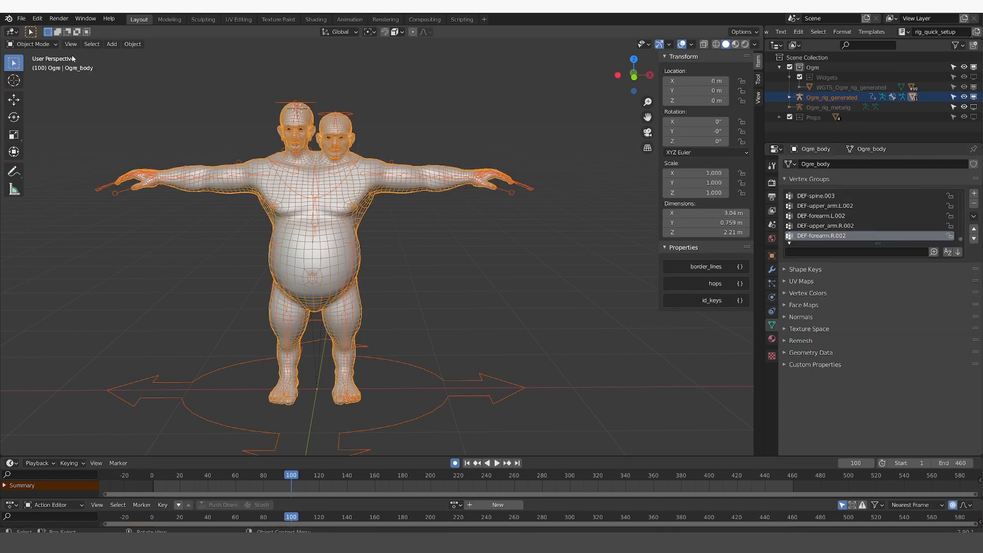
click(32, 44)
click(36, 100)
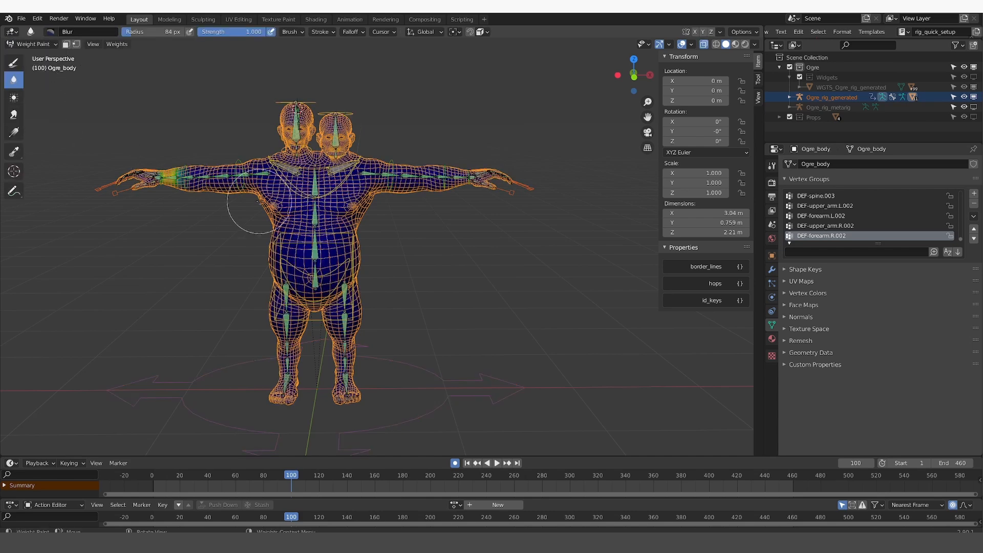
Enable X Mirror in the weight painting options and activate the Draw tool.
click(758, 80)
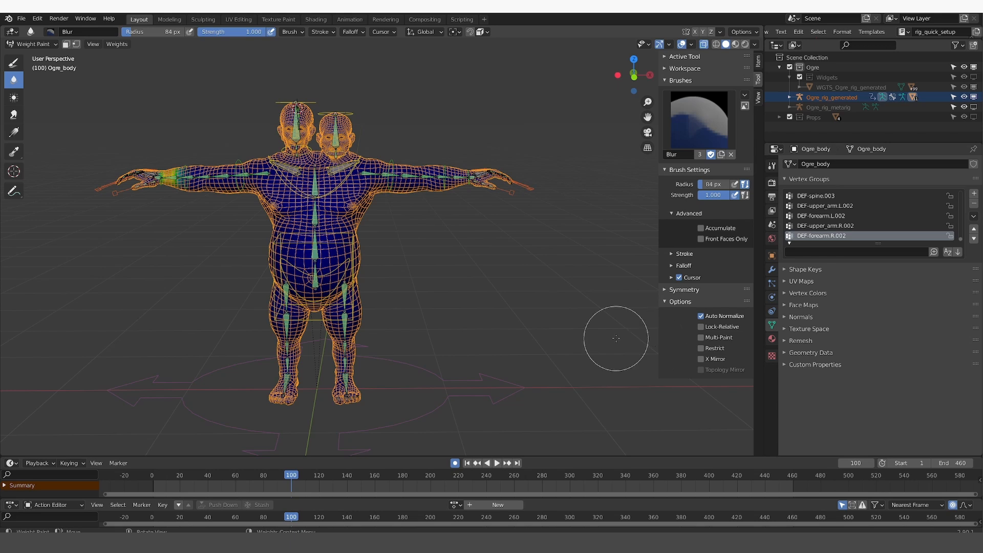
click(701, 359)
click(683, 289)
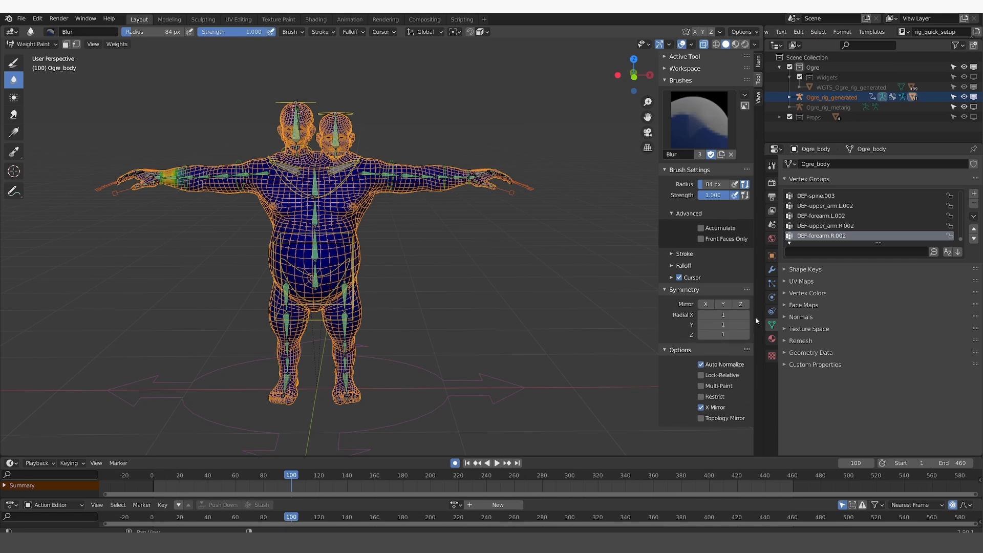
click(665, 290)
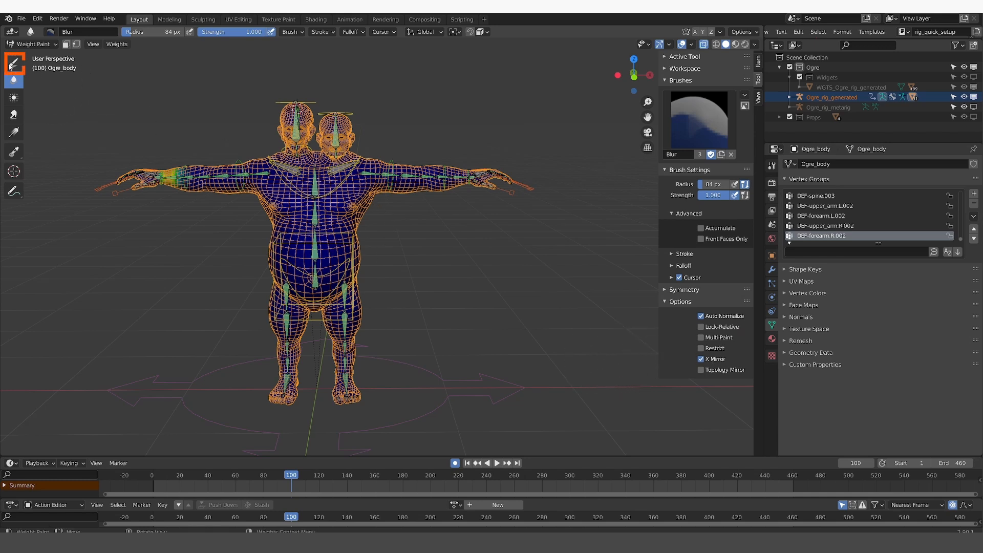
click(11, 64)
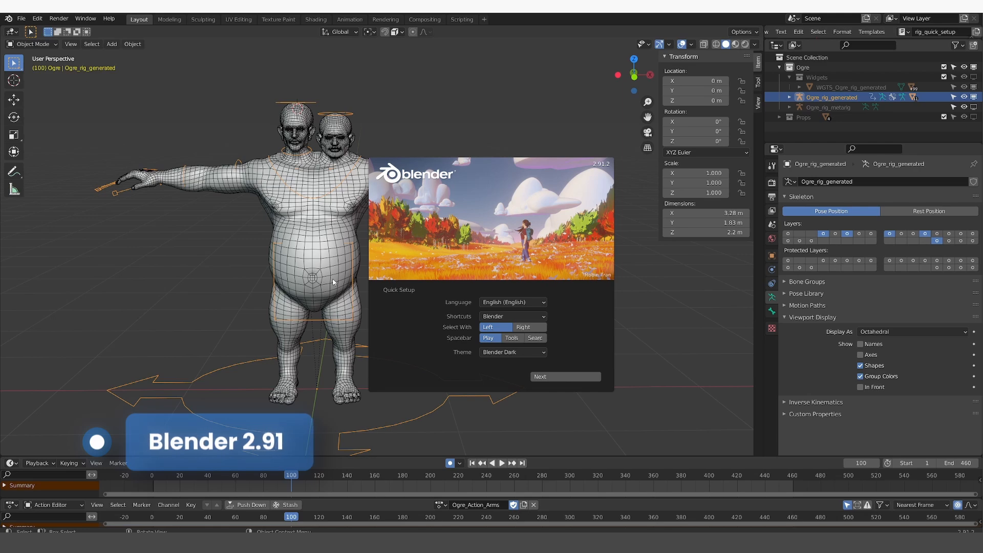
Switch to the Blender 2.91 ogre scene, select the generated rig and add its deform-bone layer to the visible layers.
click(281, 286)
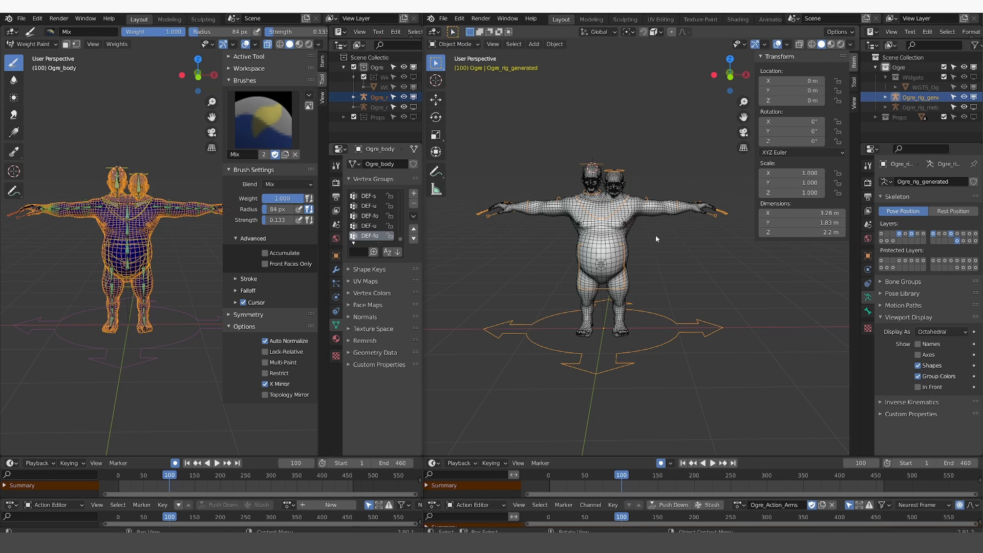
click(625, 171)
click(624, 170)
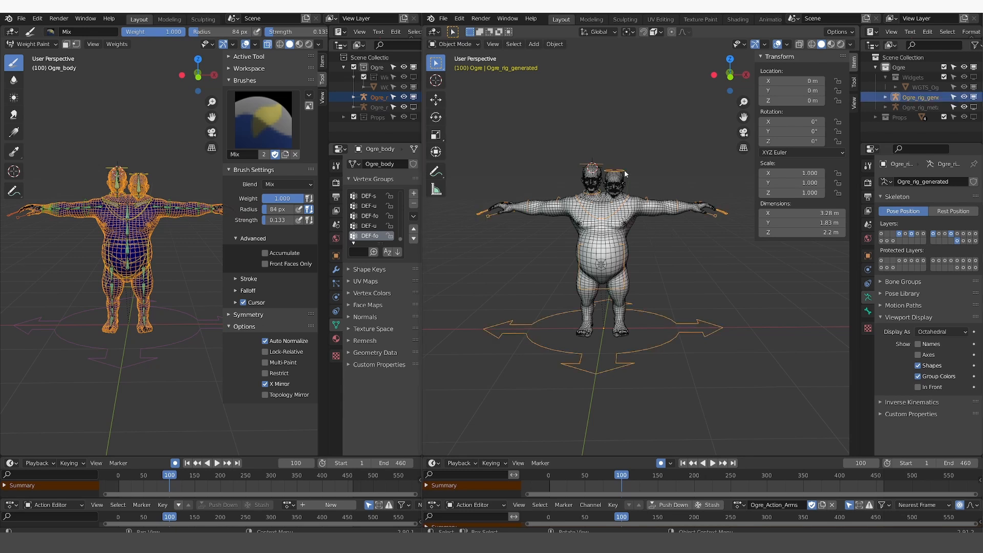
click(962, 241)
drag(861, 260, 839, 260)
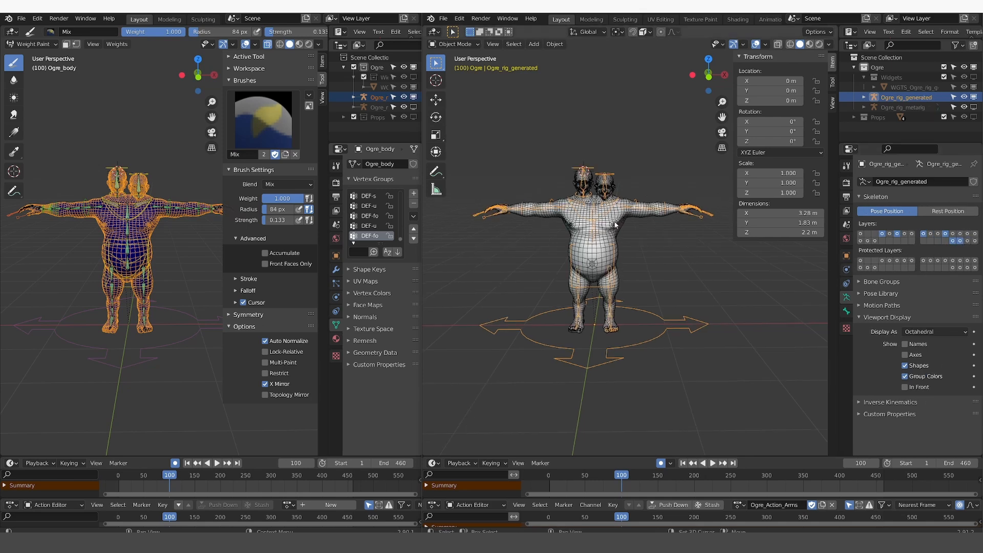
In Blender 2.91, select Ogre_body together with the rig and enter Weight Paint mode.
shift+click(616, 225)
click(450, 44)
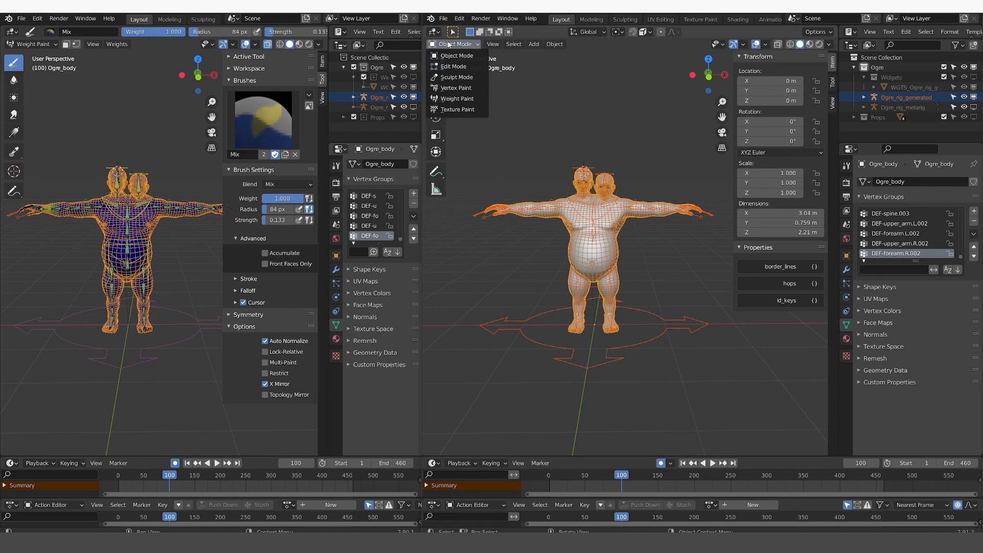
click(457, 98)
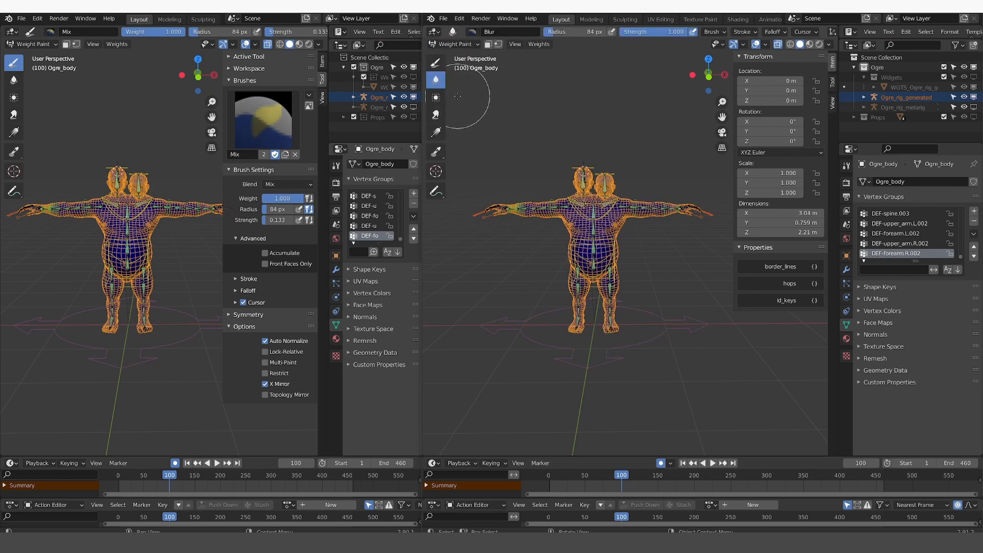
Enable Vertex Groups X Symmetry in the Symmetry settings and activate the Draw tool.
click(832, 83)
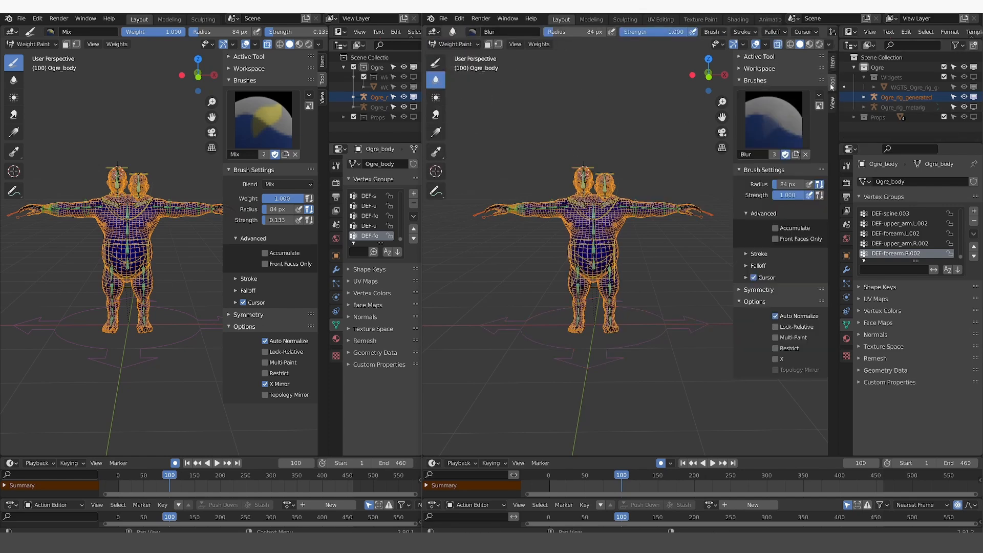
click(776, 316)
click(755, 289)
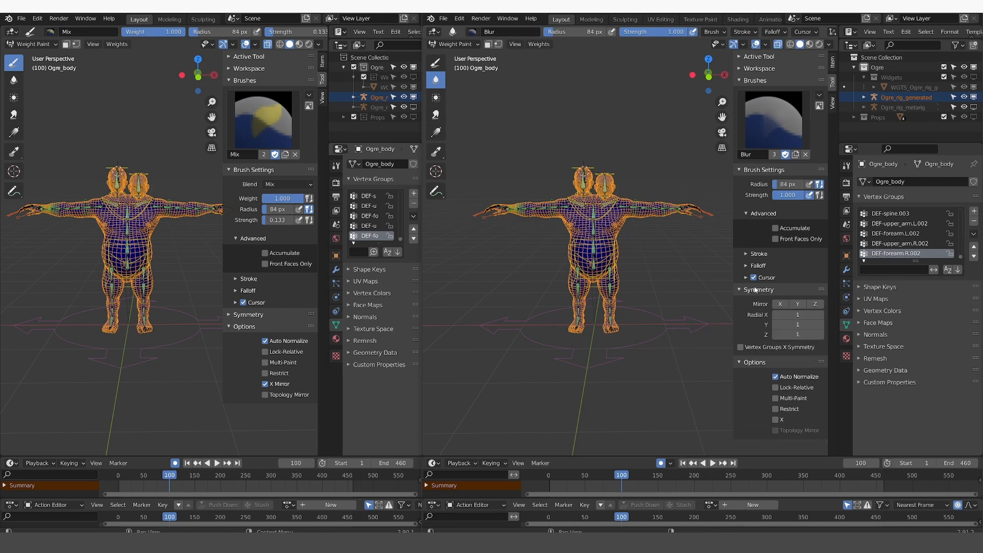
click(743, 349)
click(436, 62)
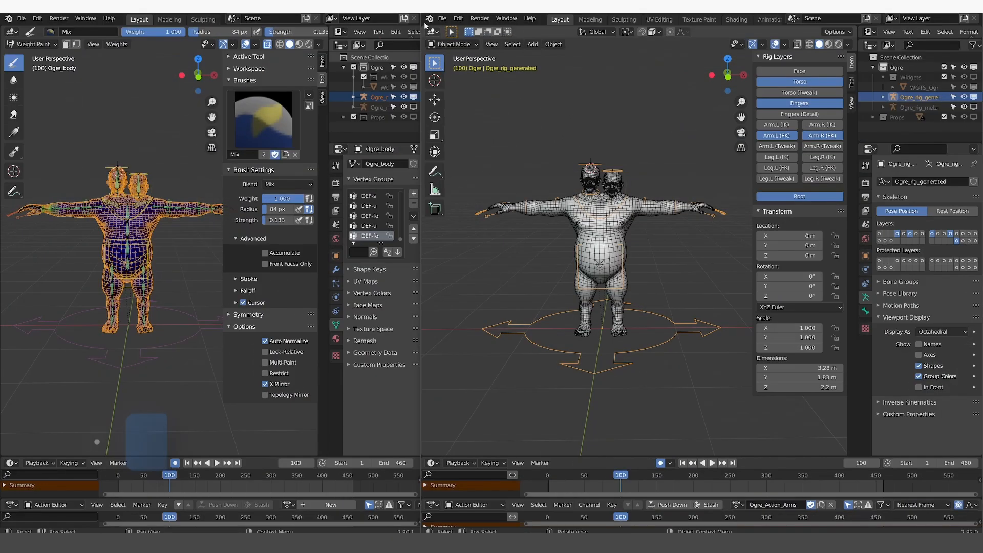
Switch to Blender 2.92, check its version on the splash screen, and show the ogre rig's deform-bone layer with the control layers.
click(429, 18)
click(451, 32)
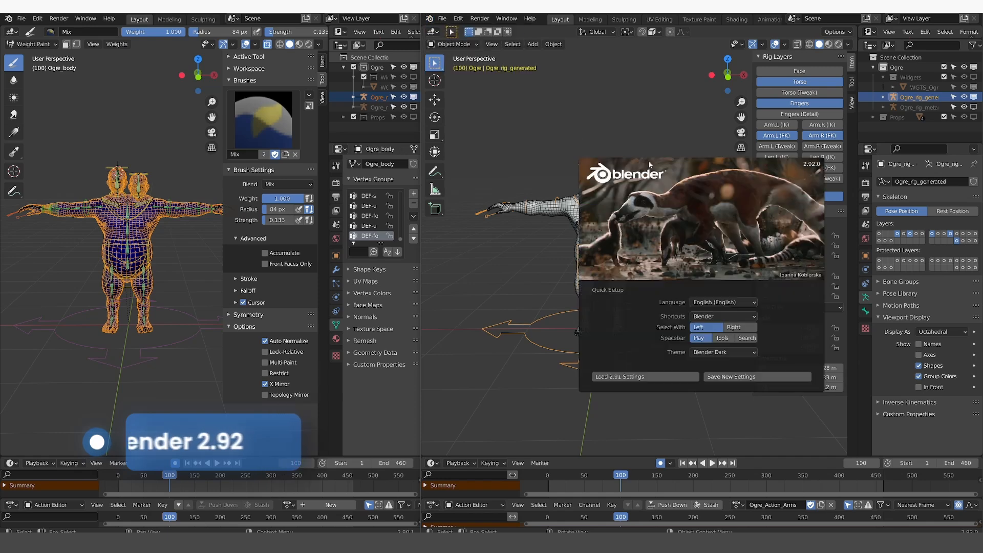
click(724, 135)
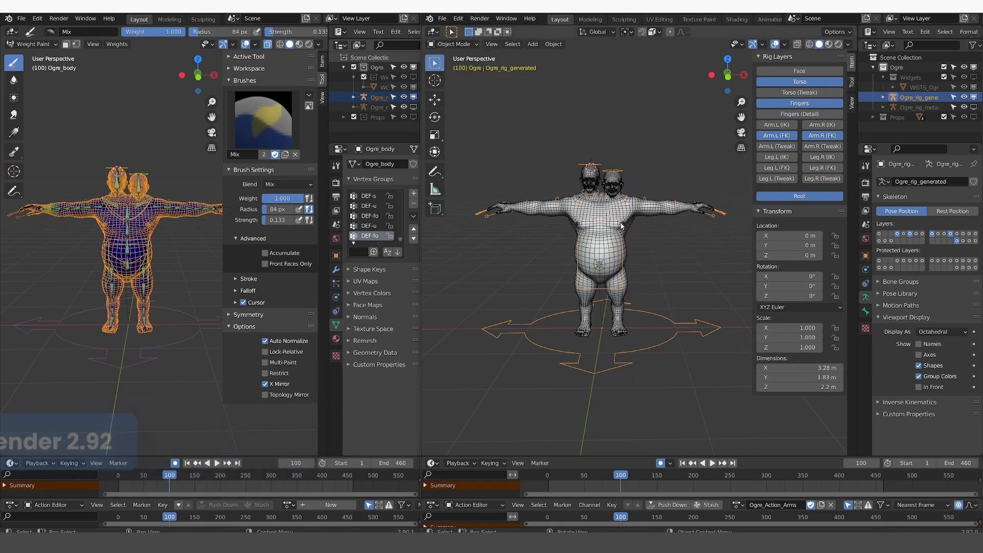
click(963, 241)
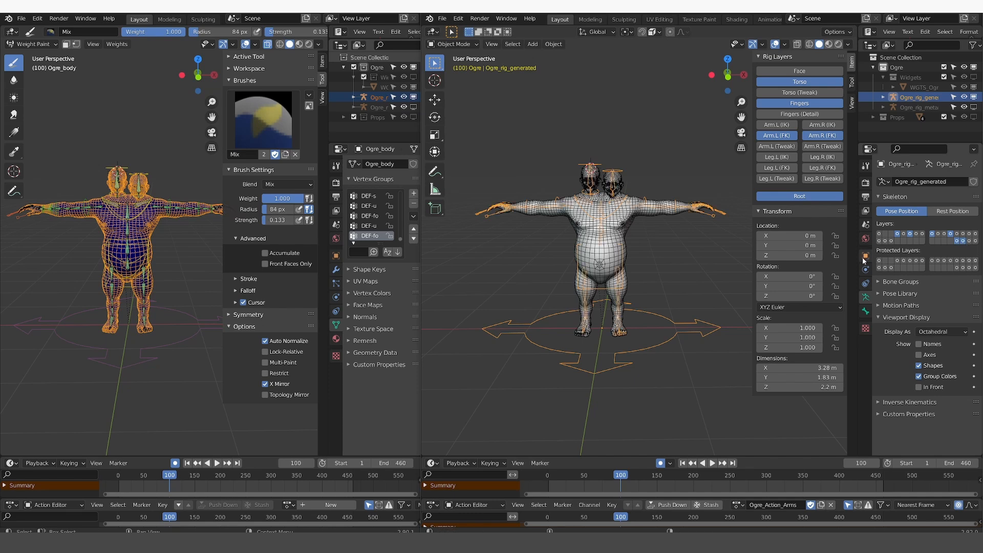
drag(872, 259, 850, 259)
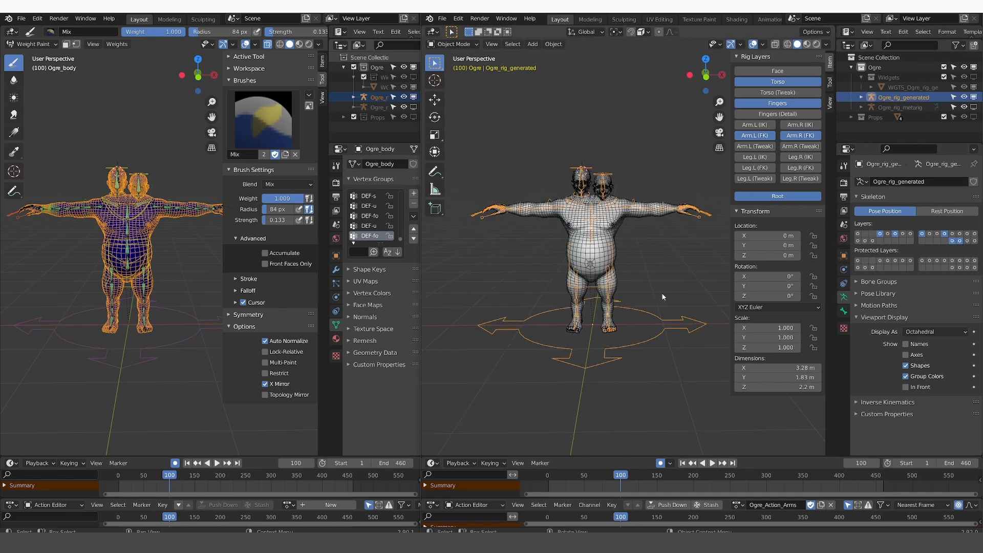
In Blender 2.92, extend the rig selection with Ogre_body and change to Weight Paint mode.
click(614, 224)
click(453, 44)
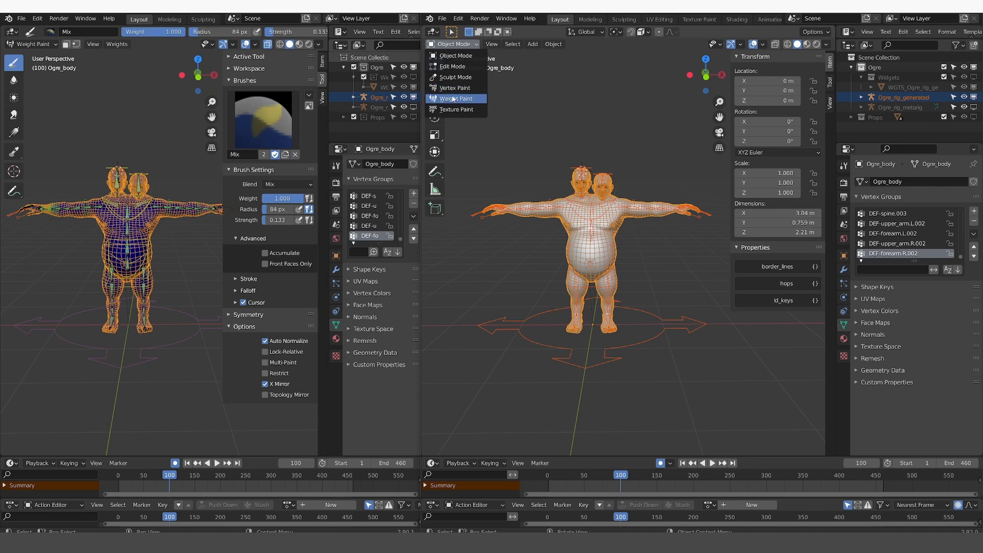
click(455, 99)
Enable the Vertex Group X mirroring option in the Symmetry settings and choose the Draw tool for weight painting.
click(830, 84)
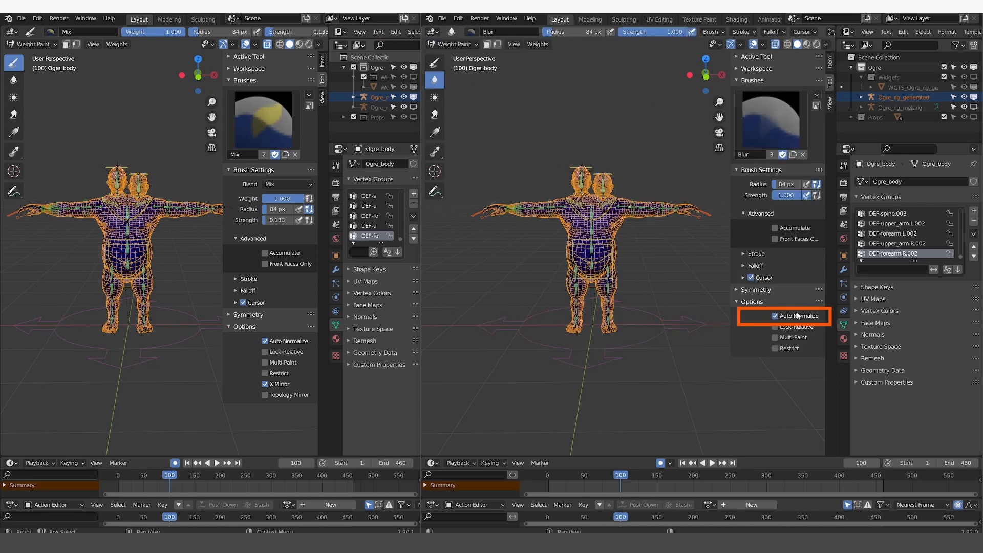
click(756, 289)
drag(729, 343, 702, 344)
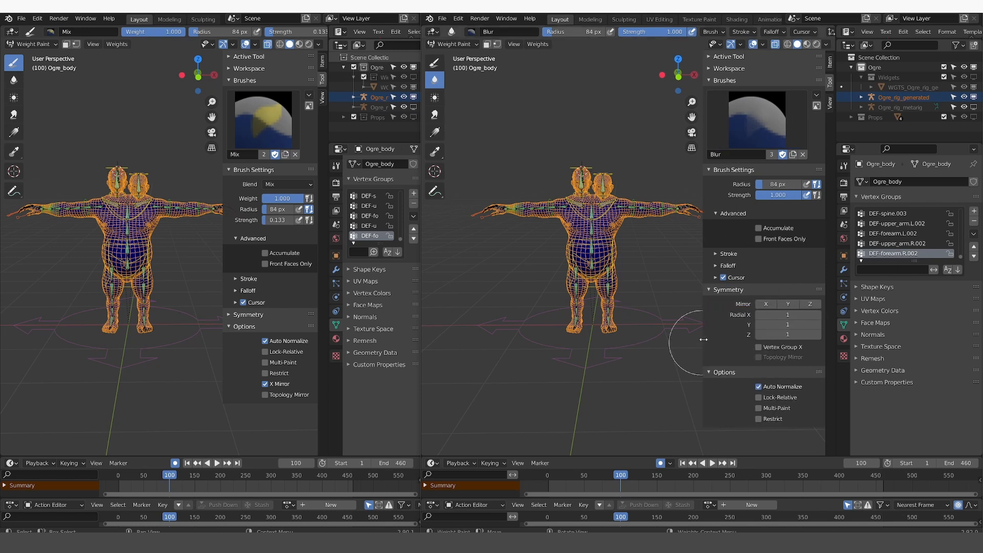
click(758, 348)
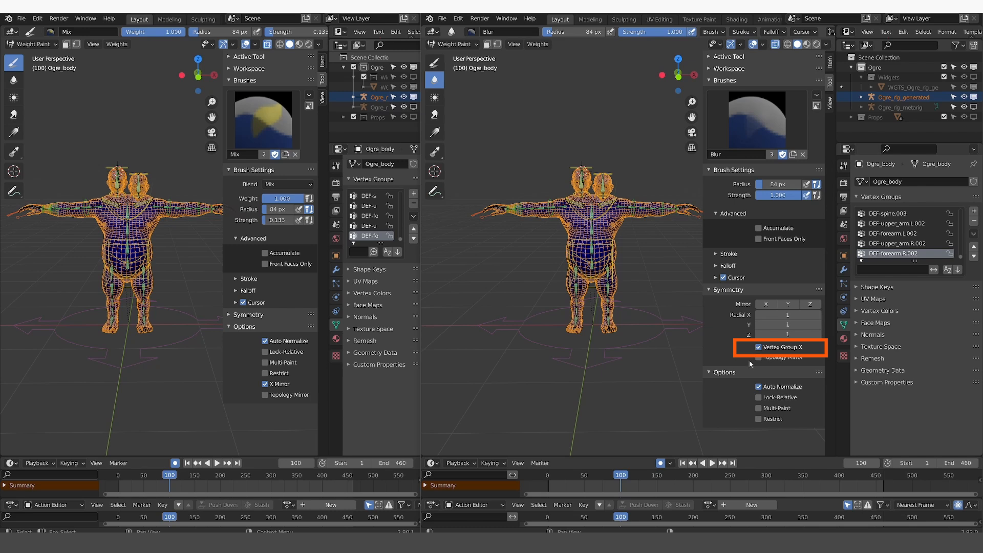
click(434, 63)
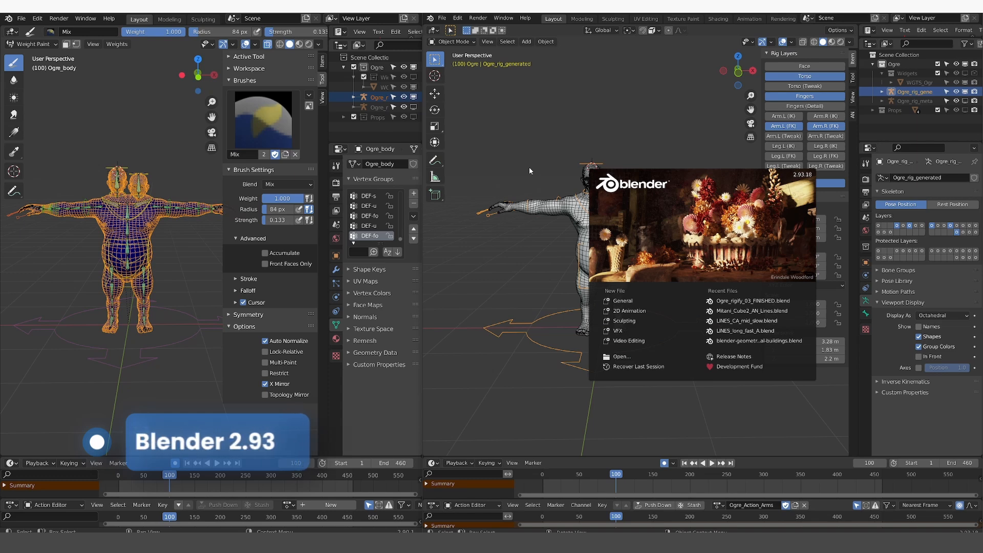
In Blender 2.93, dismiss the splash screen, add Ogre_body to the rig selection, and change to Weight Paint mode.
click(593, 162)
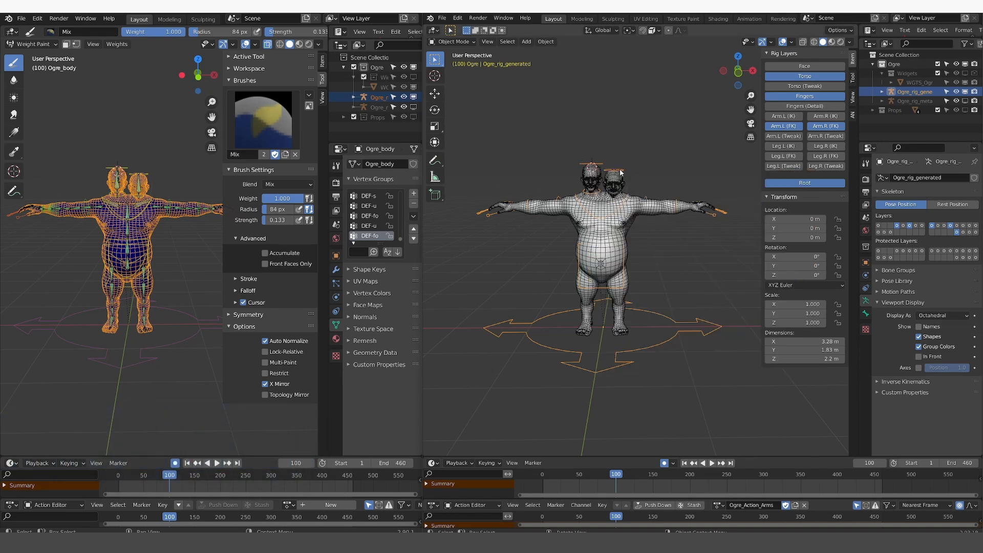
click(625, 225)
click(452, 42)
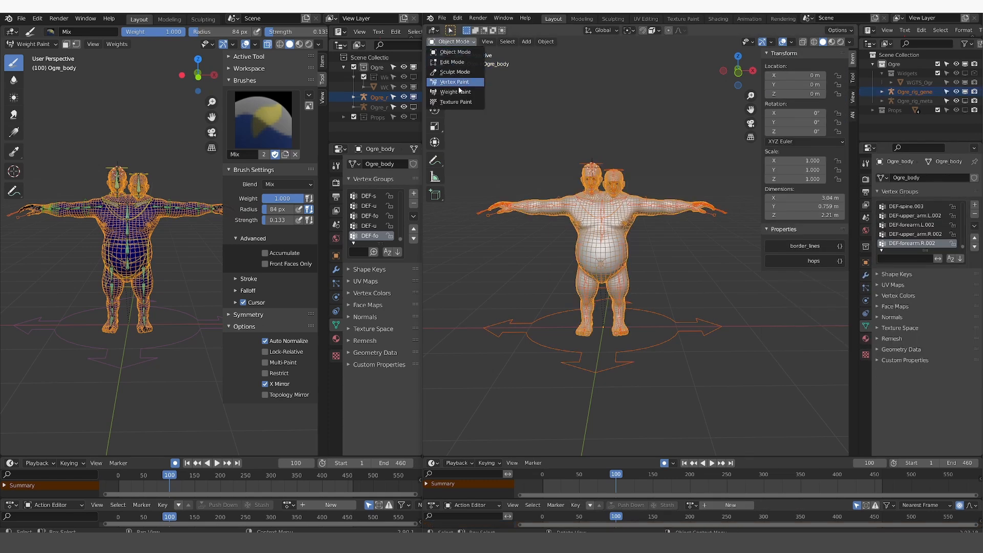
click(459, 92)
Enable Mirror Vertex Groups in the weight paint tool's Symmetry settings, widening the sidebar enough to read the option names.
click(853, 81)
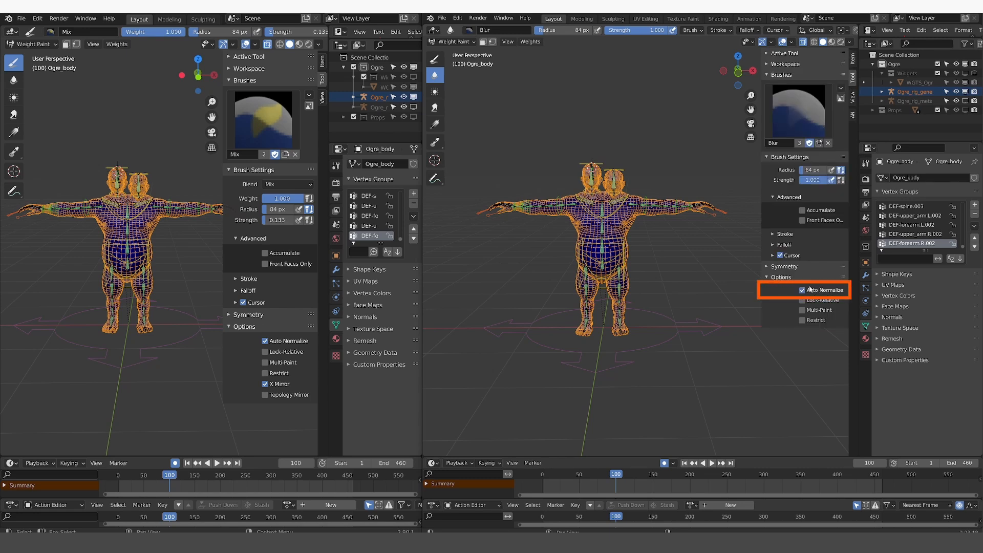
click(788, 267)
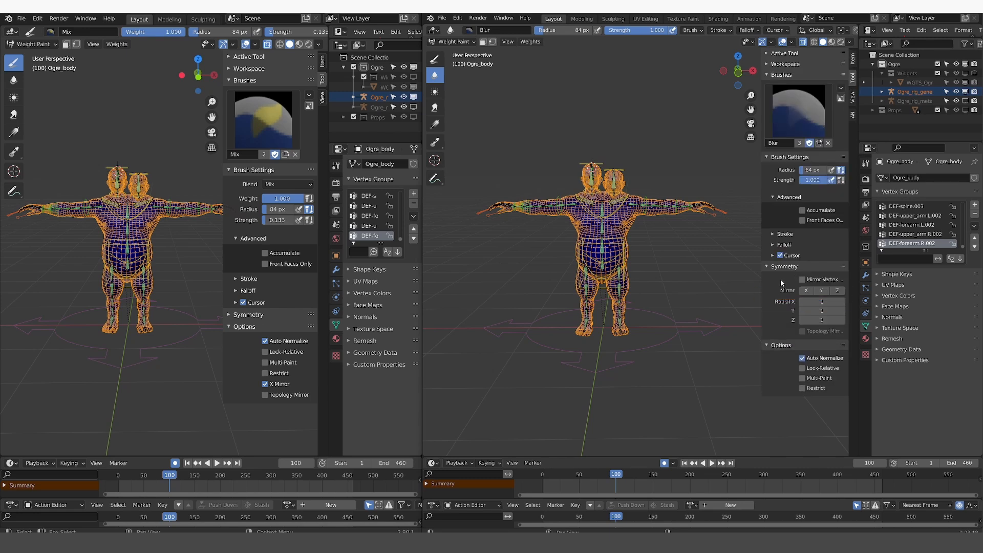
drag(762, 287, 740, 295)
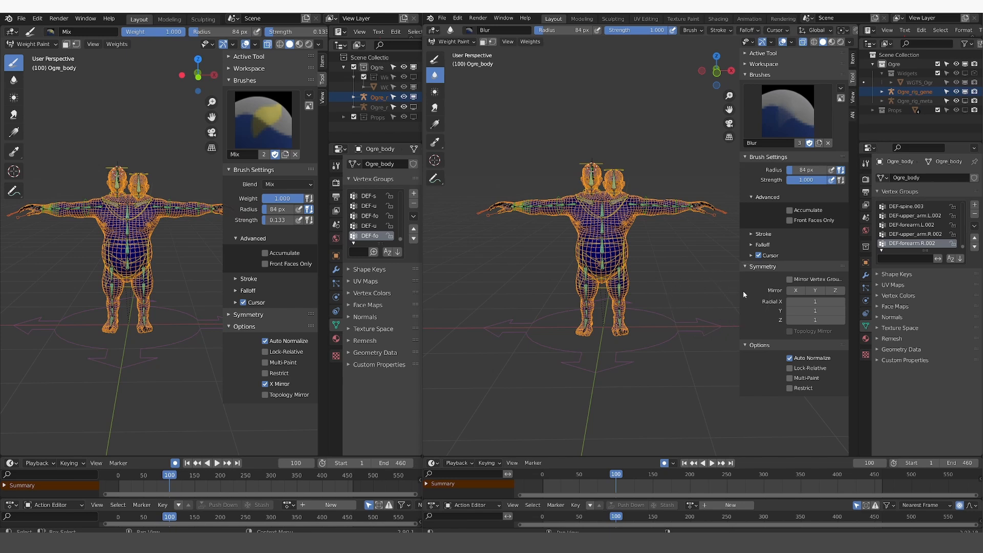
drag(740, 292, 686, 293)
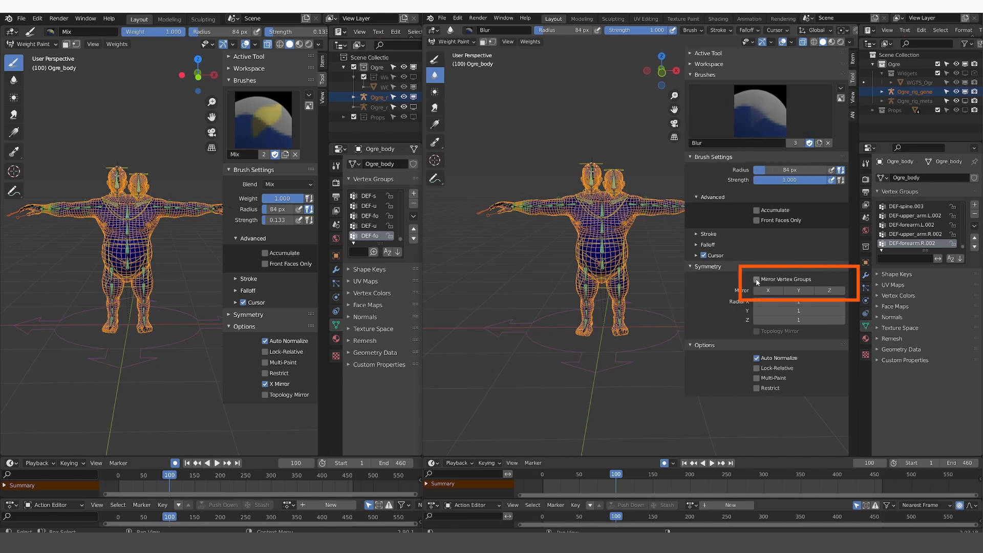
click(756, 280)
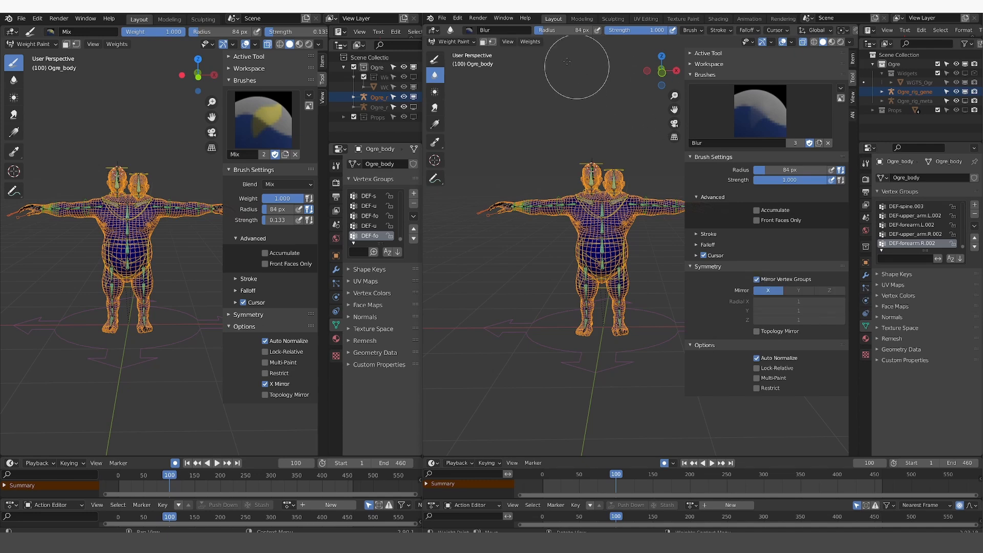
Check the Blender version on the splash screen and dismiss it.
click(431, 18)
click(450, 28)
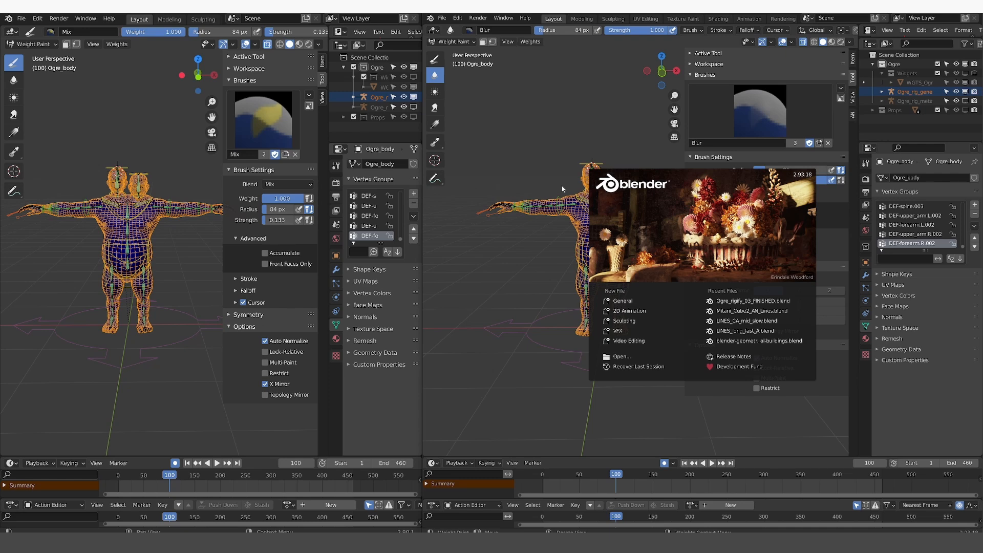
click(561, 185)
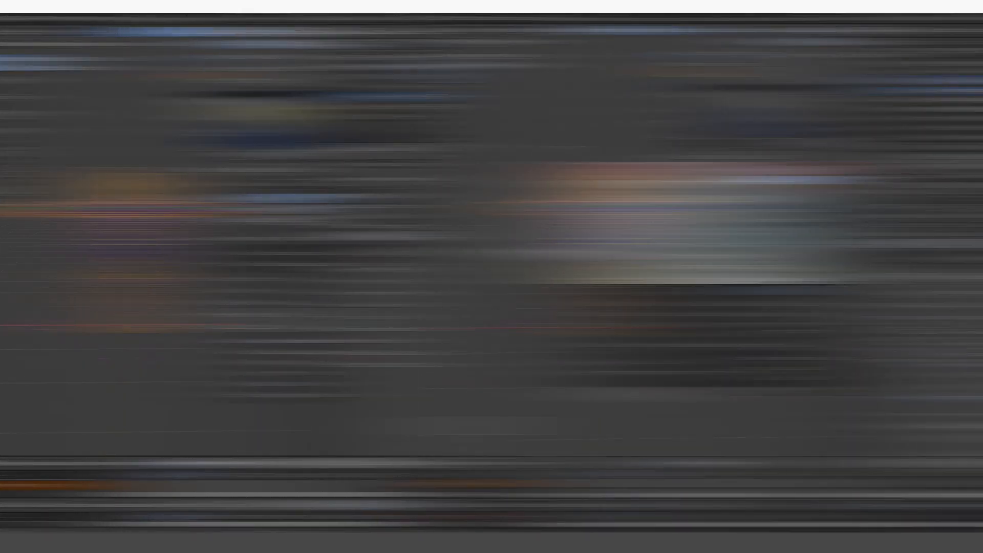
Switch to Blender 4.0, select the generated ogre rig, and display its Bone Collections beside the rig's armature layers in Blender 2.90.
click(521, 198)
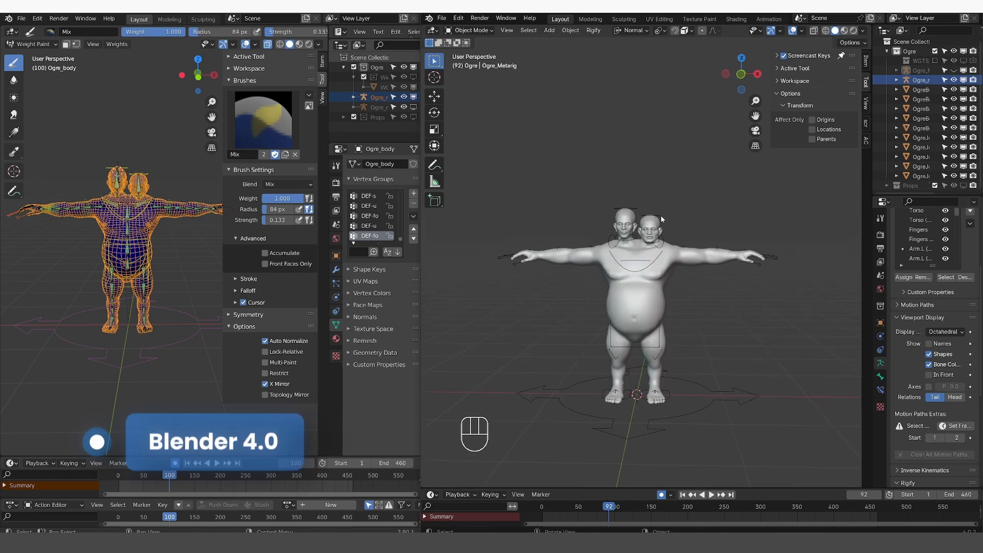
click(661, 216)
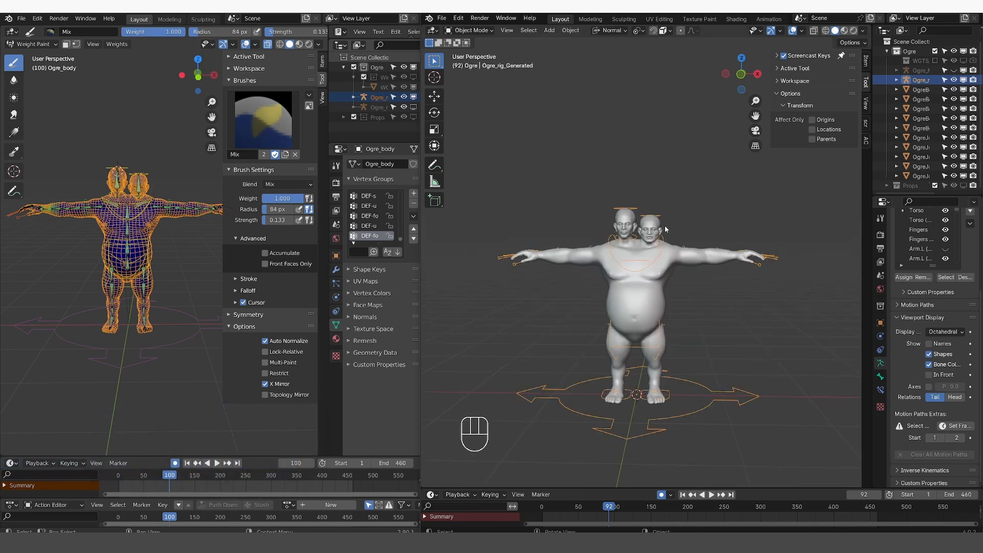
drag(873, 286, 763, 287)
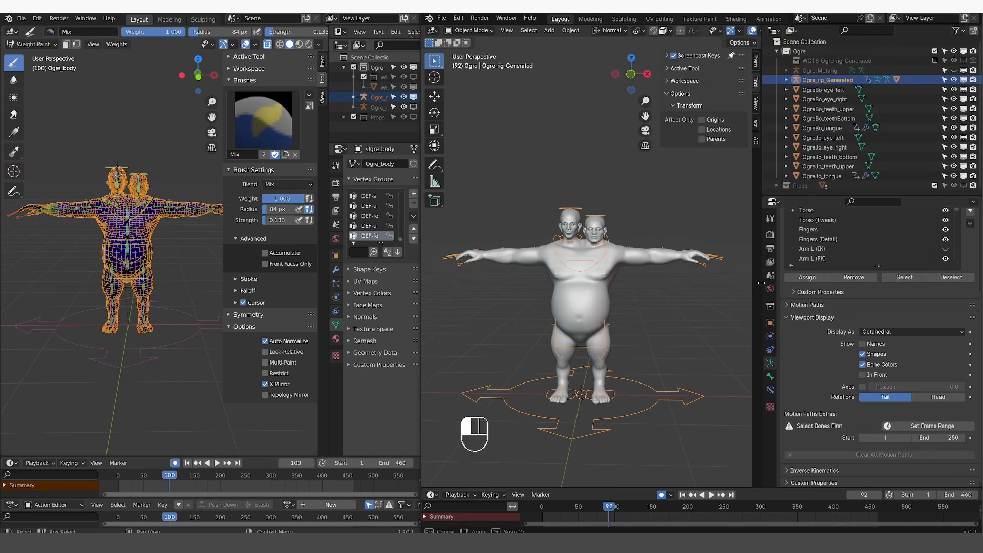
scroll(886, 332, up, 4)
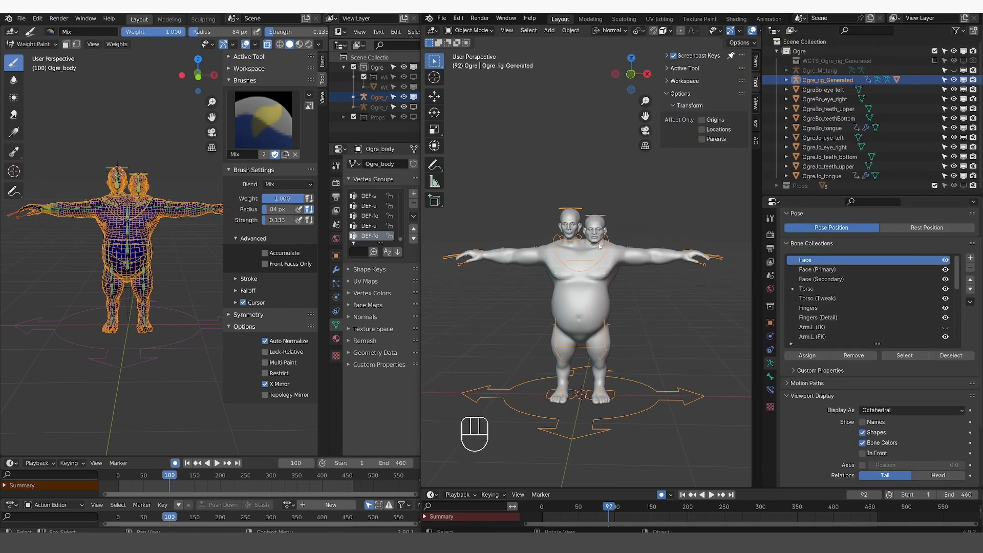
key(Tab)
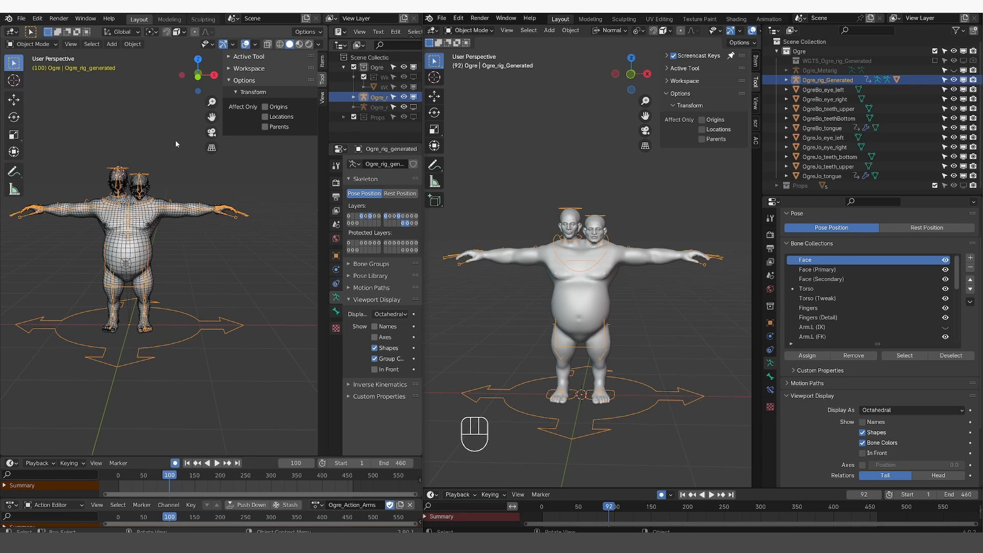
drag(318, 210, 236, 210)
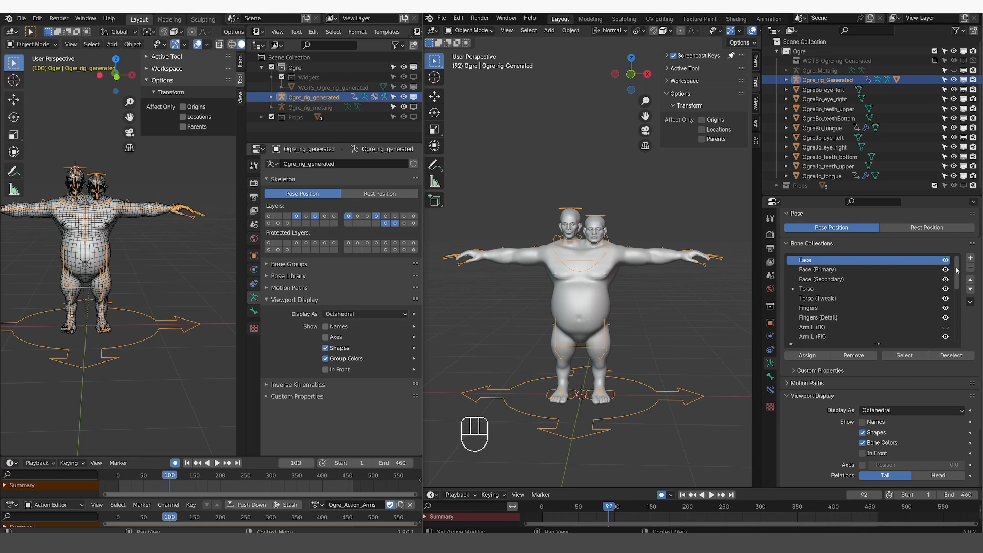
Make the DEF bone collection visible on the generated rig in Blender 4.0.
scroll(958, 267, down, 10)
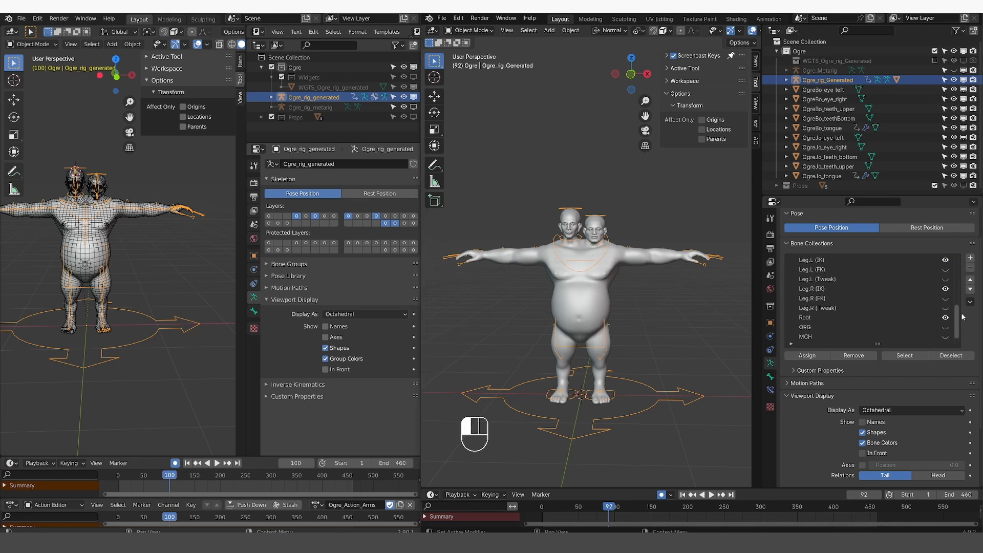
click(849, 338)
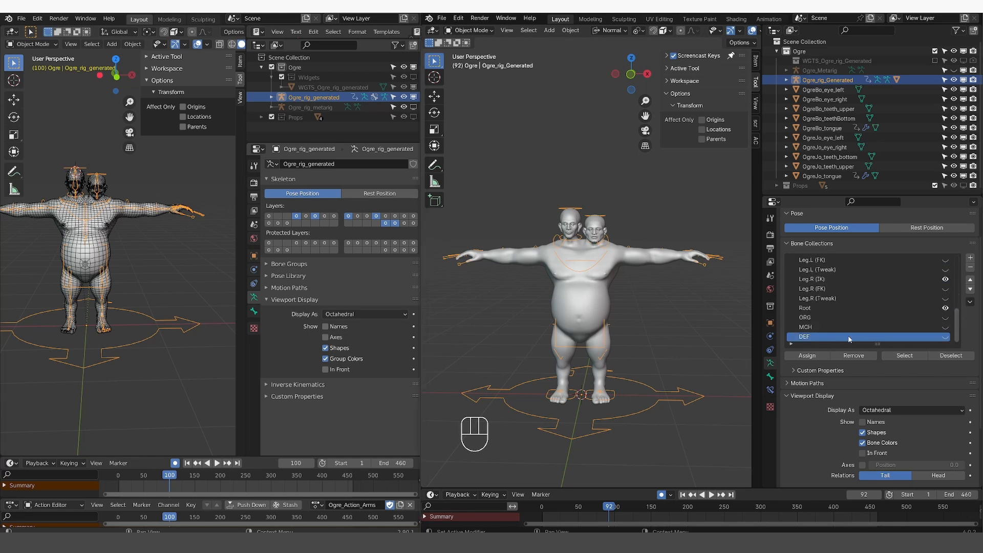
click(946, 337)
drag(956, 329, 965, 347)
Extend the Blender 4.0 rig selection with Ogre_body and enter Weight Paint mode.
key(shift)
shift+click(602, 275)
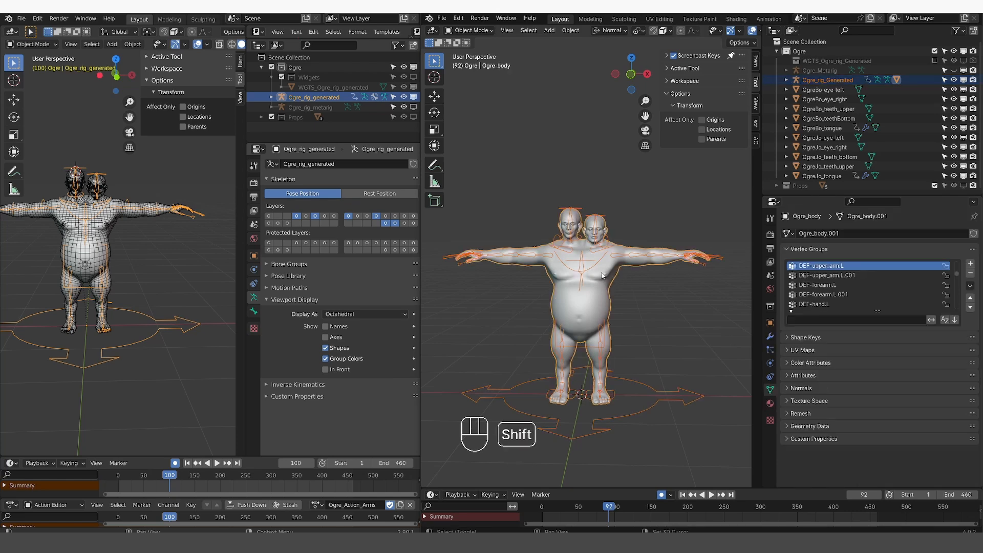
click(469, 30)
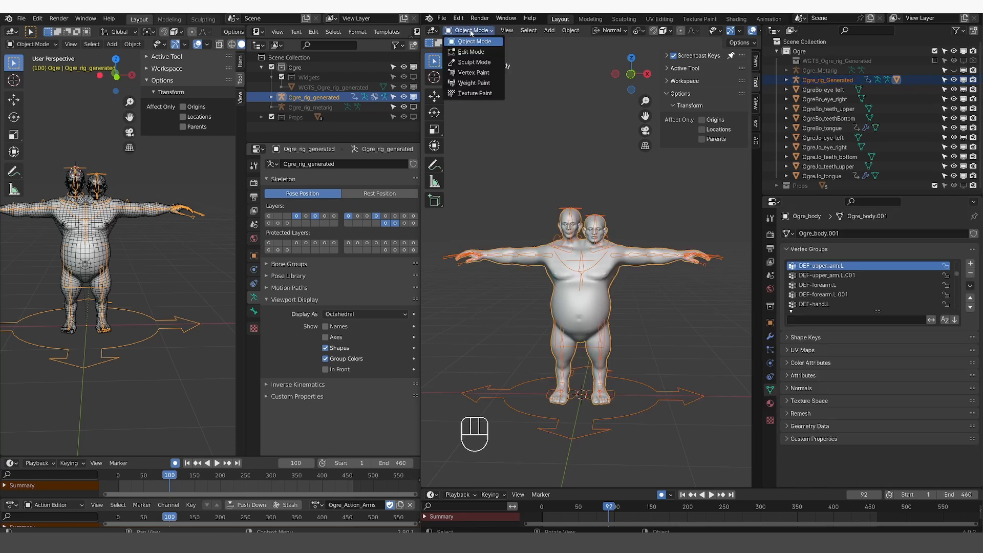
click(472, 82)
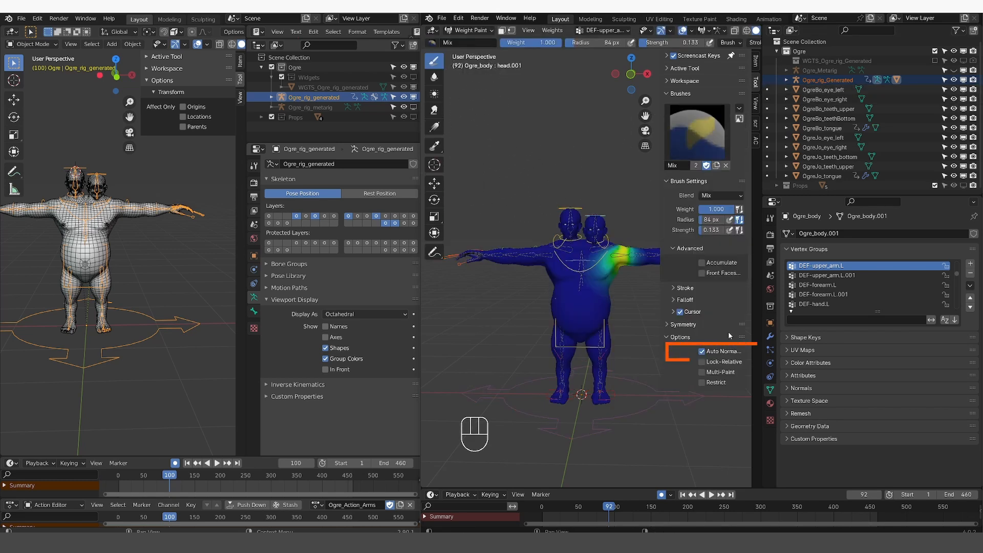
Turn on Mirror Vertex Groups and the X mirror axis in Blender 4.0's Symmetry settings.
click(683, 324)
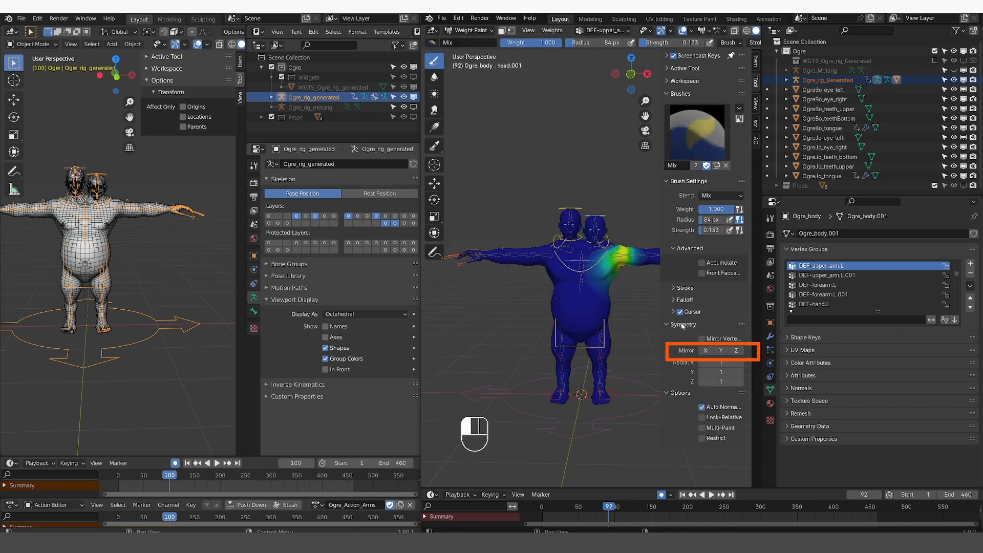
drag(661, 338, 623, 337)
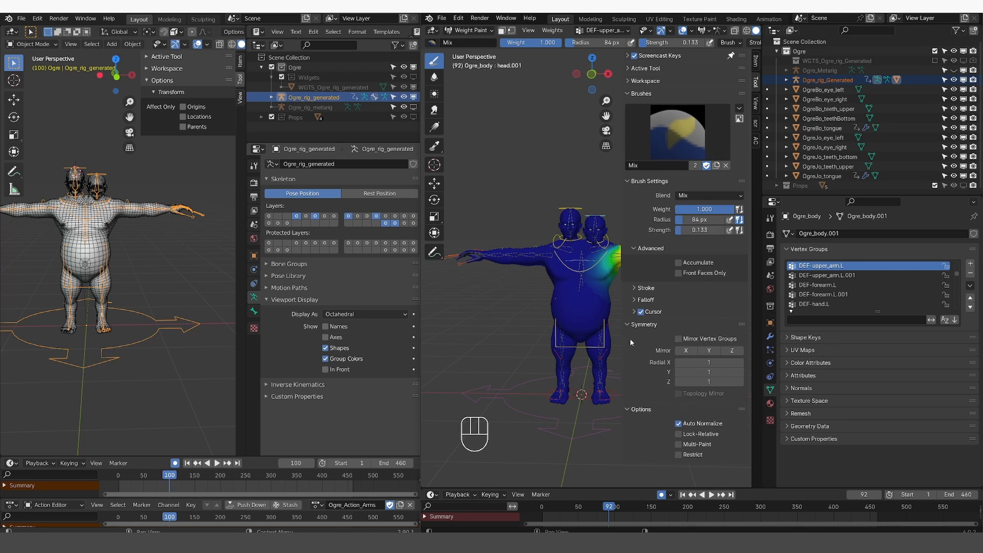
click(679, 340)
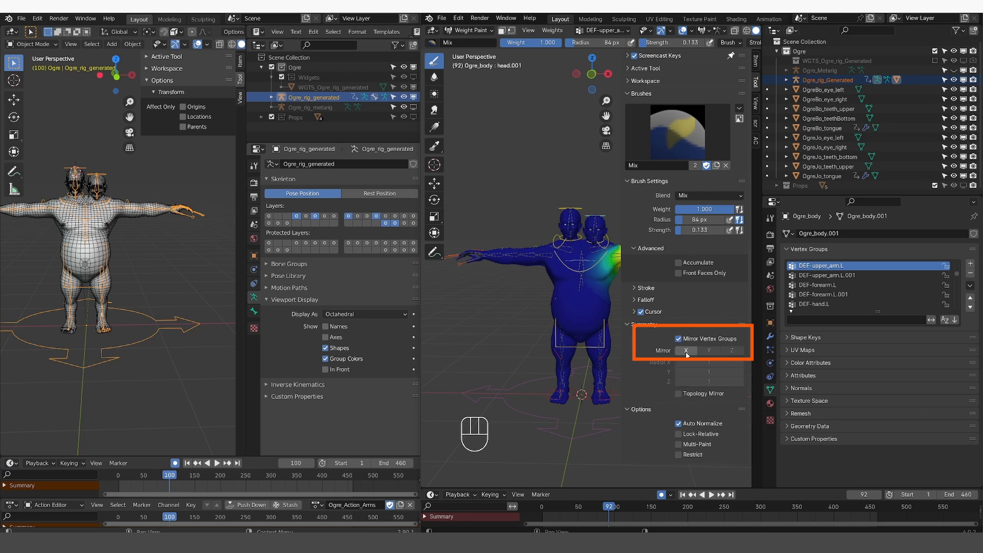
click(686, 351)
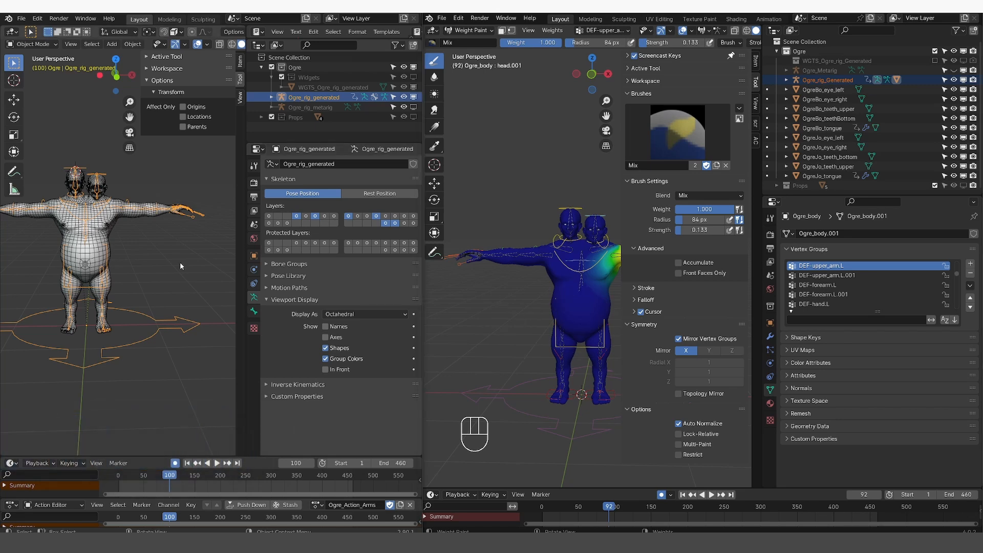
Return to Blender 2.90, add Ogre_body to the rig selection, and put it in Weight Paint mode.
shift+middle_drag(127, 215, 173, 236)
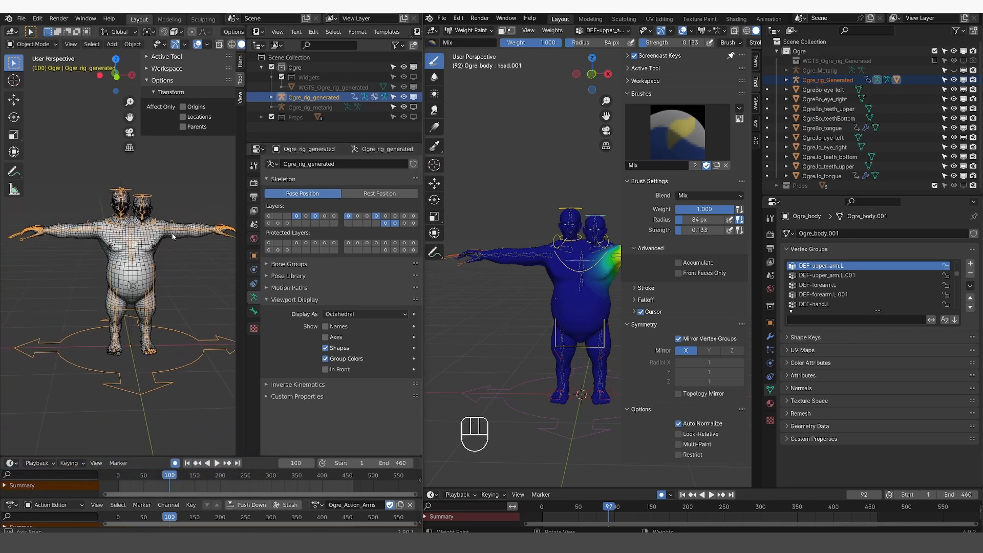
click(156, 245)
click(30, 45)
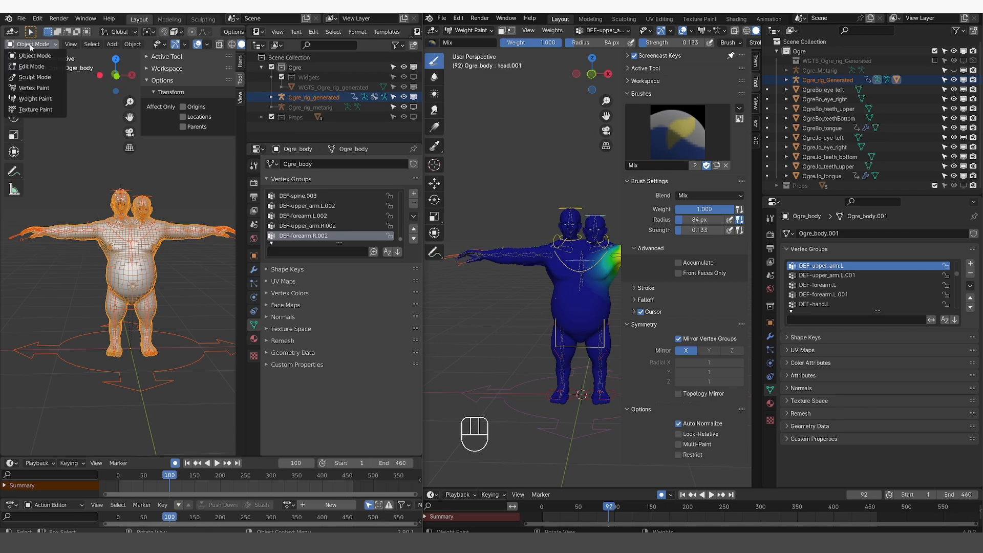
click(33, 98)
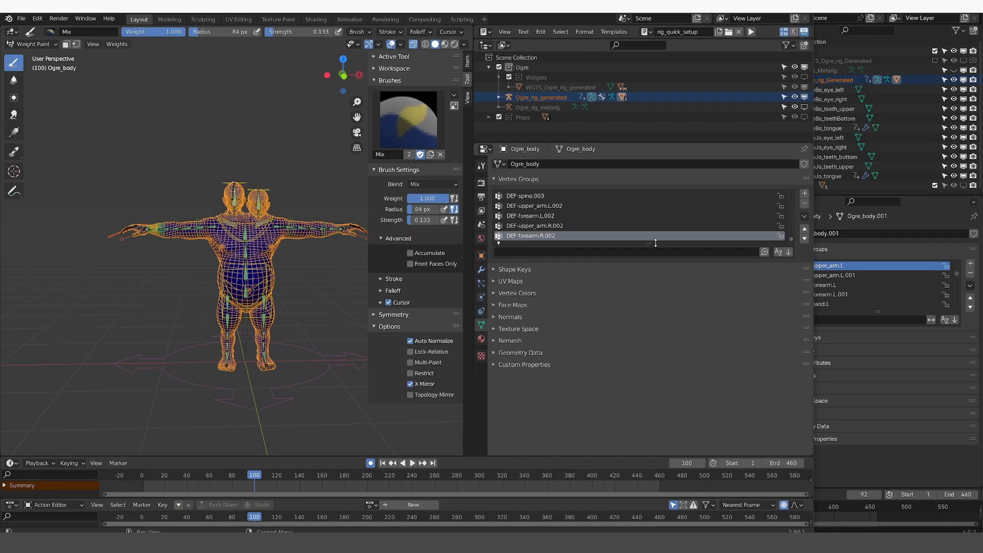
Inspect the weights of the left arm's deform bones DEF-upper_arm.L, DEF-upper_arm.L.001 and DEF-upper_arm.L.002 by selecting each in turn.
scroll(154, 215, up, 5)
drag(97, 202, 117, 206)
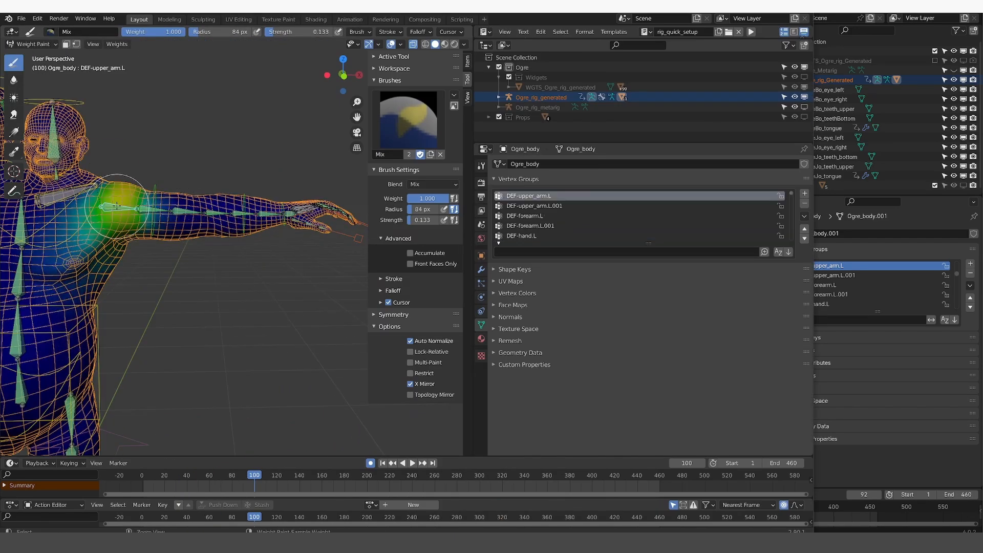
ctrl+click(141, 209)
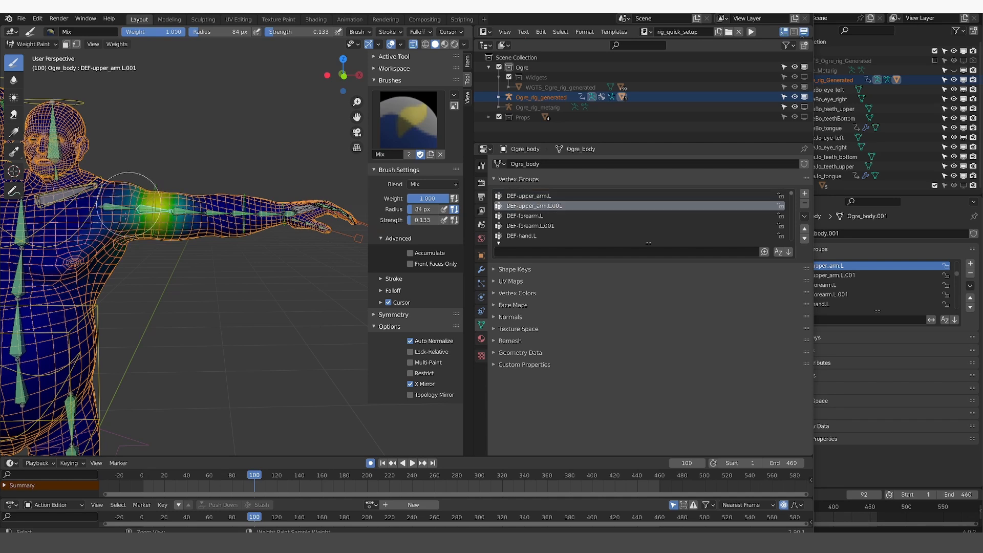
ctrl+click(165, 202)
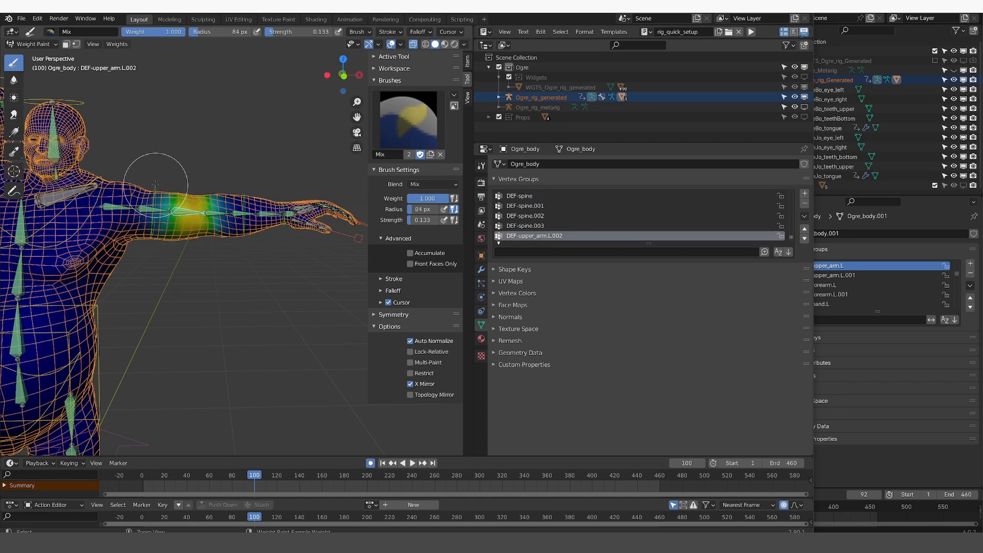
Try rotating the upper_arm_fk.L control and moving the chest control to test the body's deformation.
ctrl+click(155, 185)
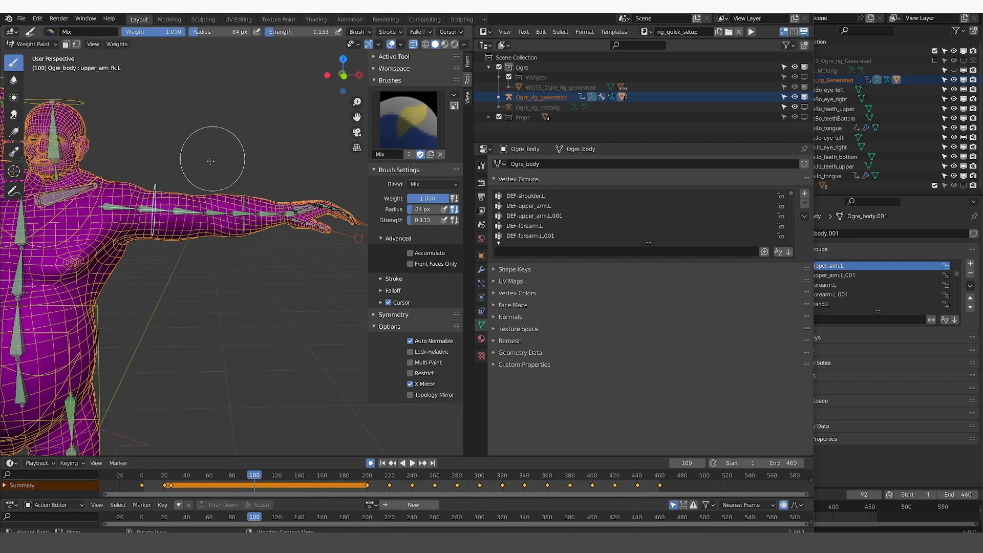
key(r)
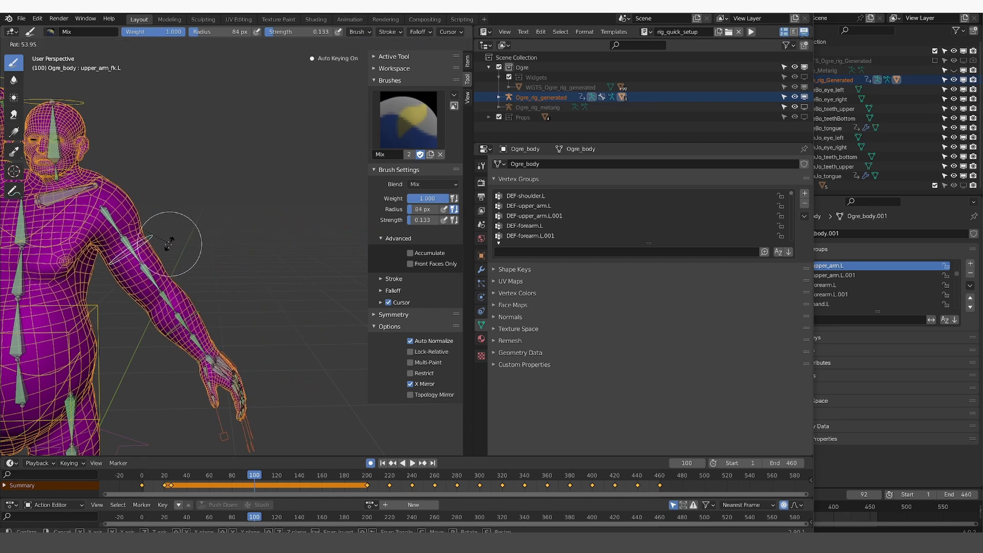
click(220, 174)
ctrl+click(105, 200)
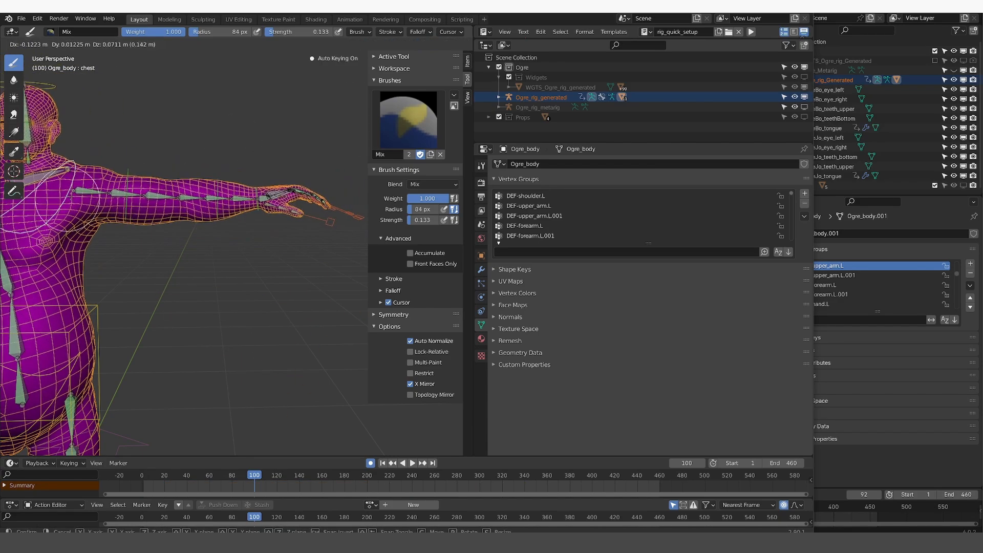
middle_drag(105, 191, 263, 176)
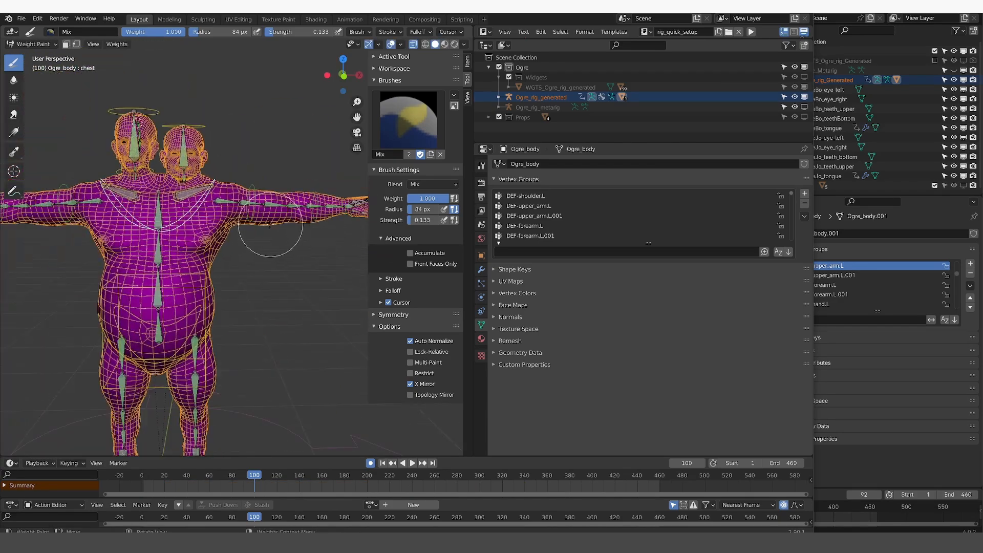
Select the DEF-upper_arm.L and DEF-upper_arm.L.001 deform bones on the body and switch to the Blur brush.
ctrl+click(224, 199)
scroll(234, 181, up, 4)
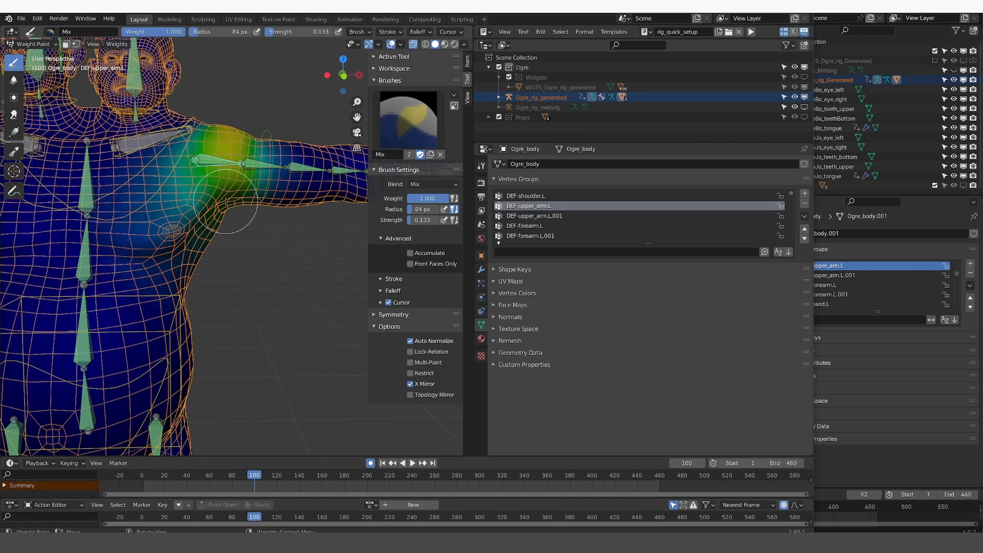
click(9, 83)
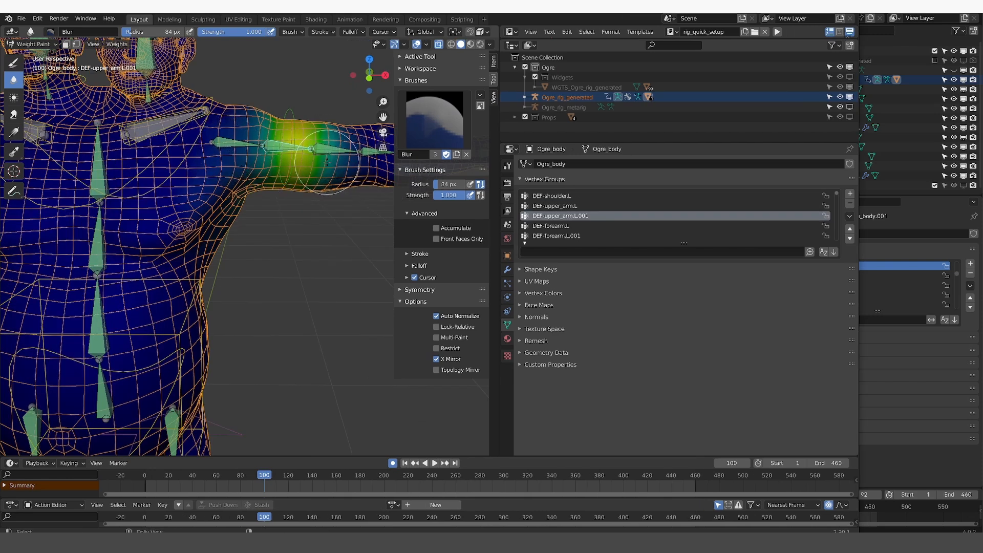
Check the Blender version on the splash screen and dismiss it.
click(8, 18)
click(31, 29)
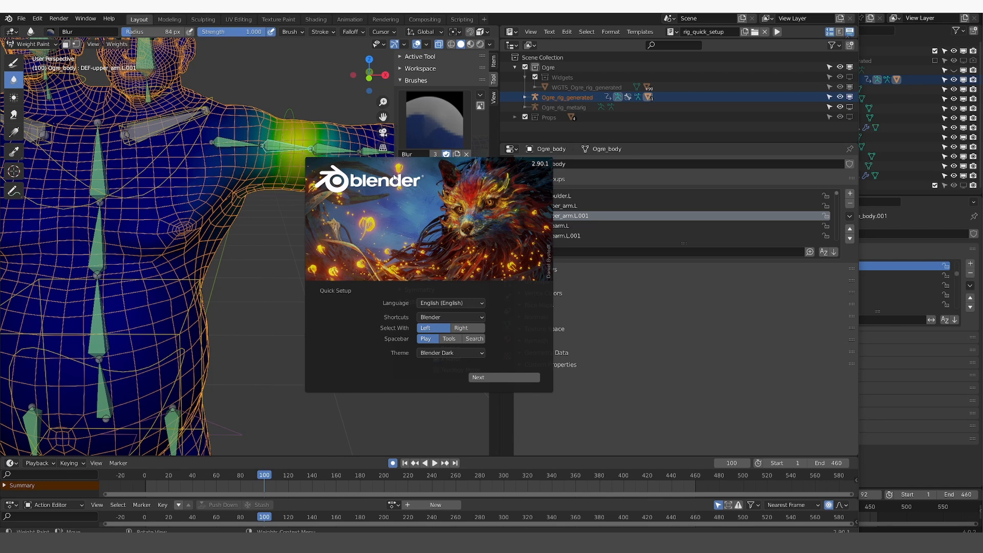
click(284, 196)
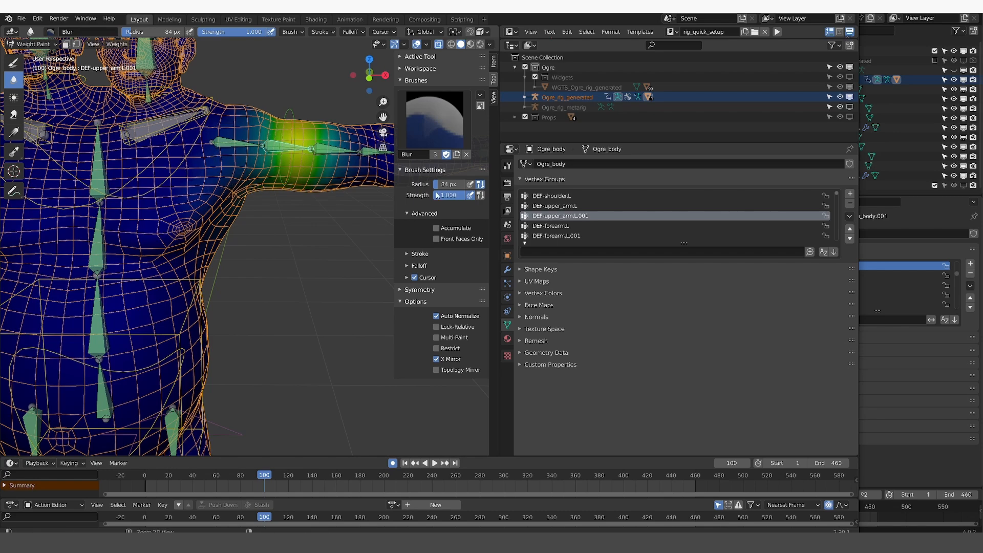
Switch to the Blender 4.0 window and undo the last change there.
drag(860, 219, 308, 220)
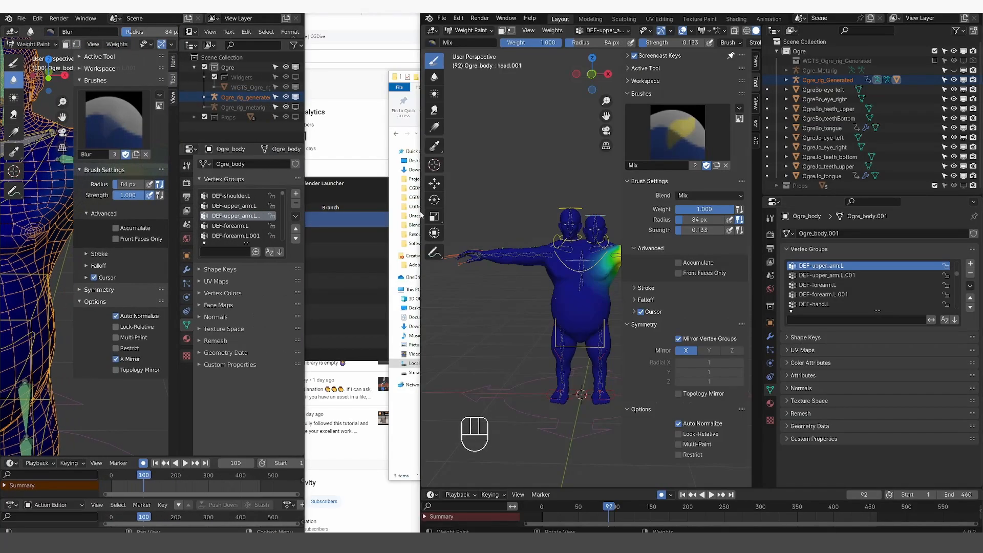
drag(424, 231, 50, 235)
key(ctrl+z)
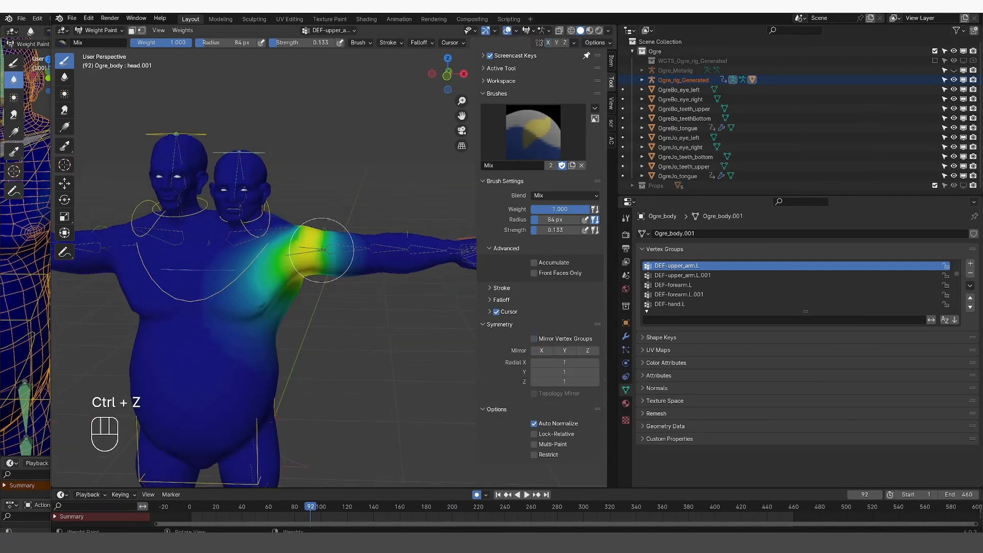
Turn on X-ray display and select deform bones such as DEF-upper_arm.L.001 and DEF-shoulder.R to inspect their weights.
key(alt)
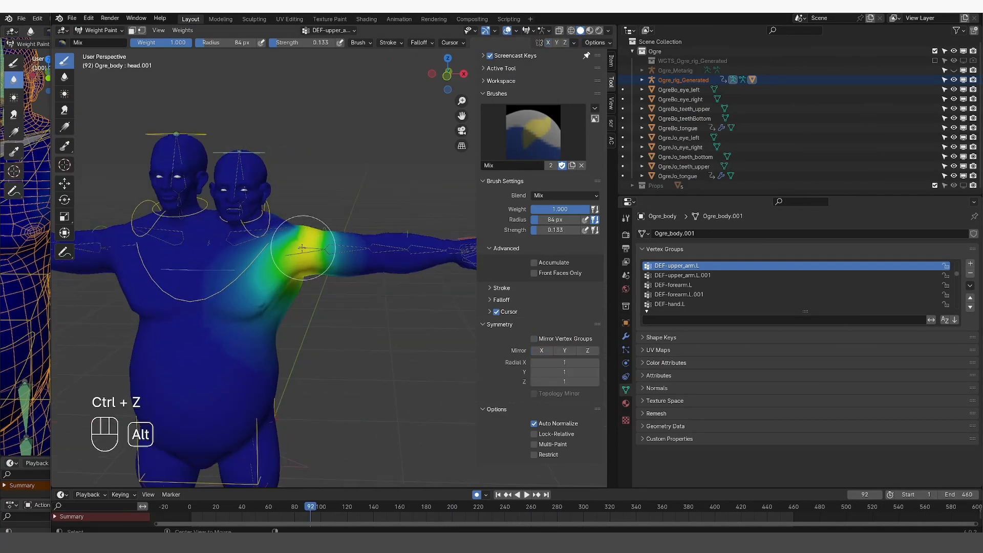
alt+click(347, 246)
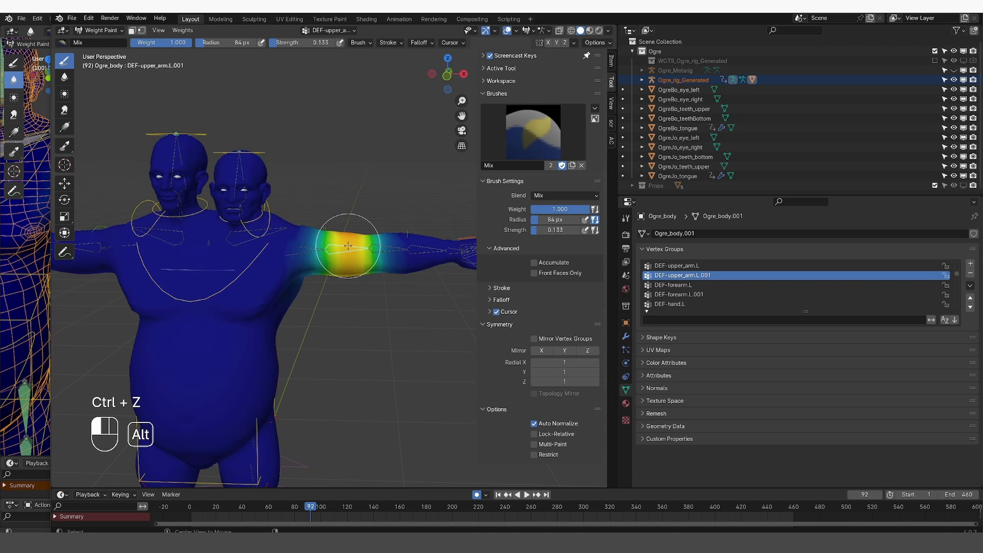
alt+click(382, 250)
alt+shift+click(335, 250)
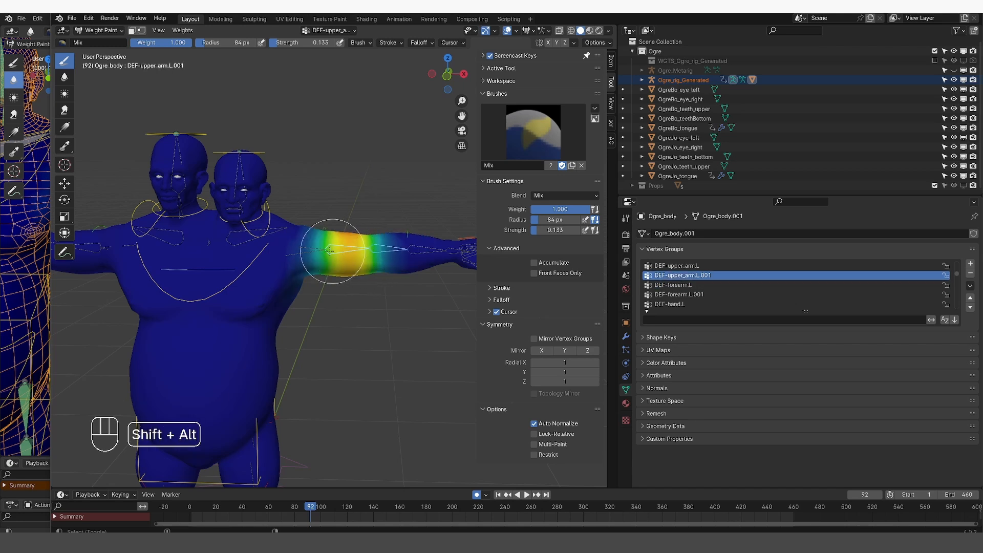
alt+shift+click(291, 250)
alt+shift+click(247, 233)
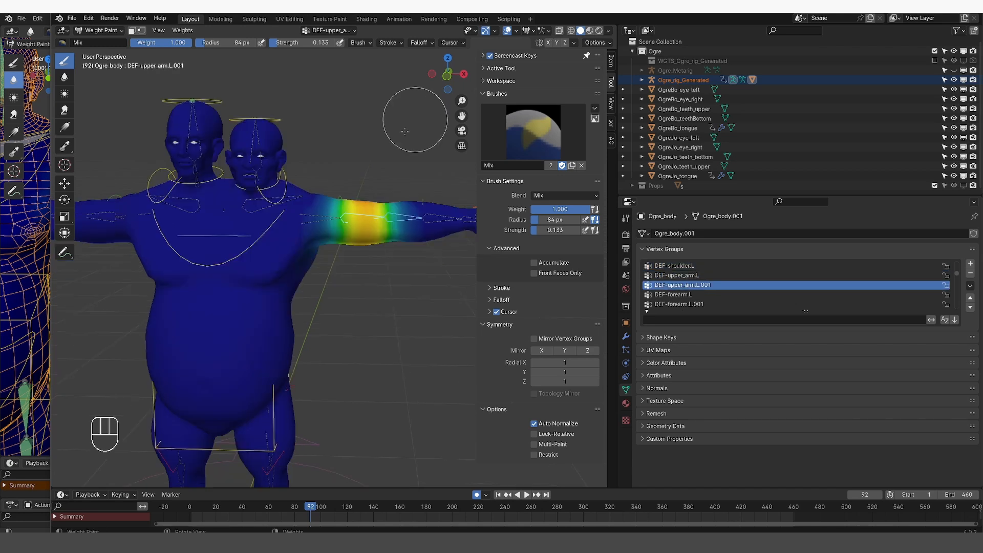
key(alt+z)
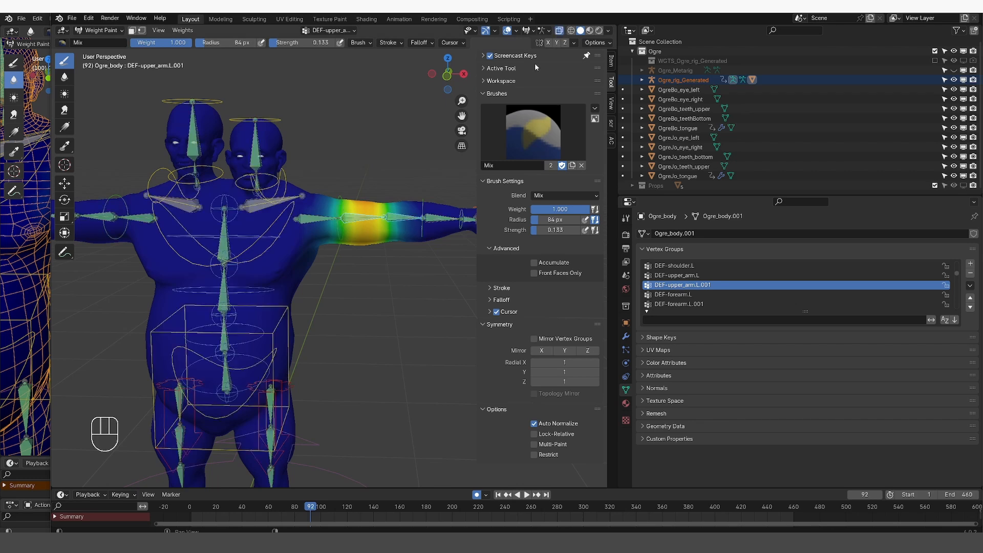
alt+shift+click(222, 239)
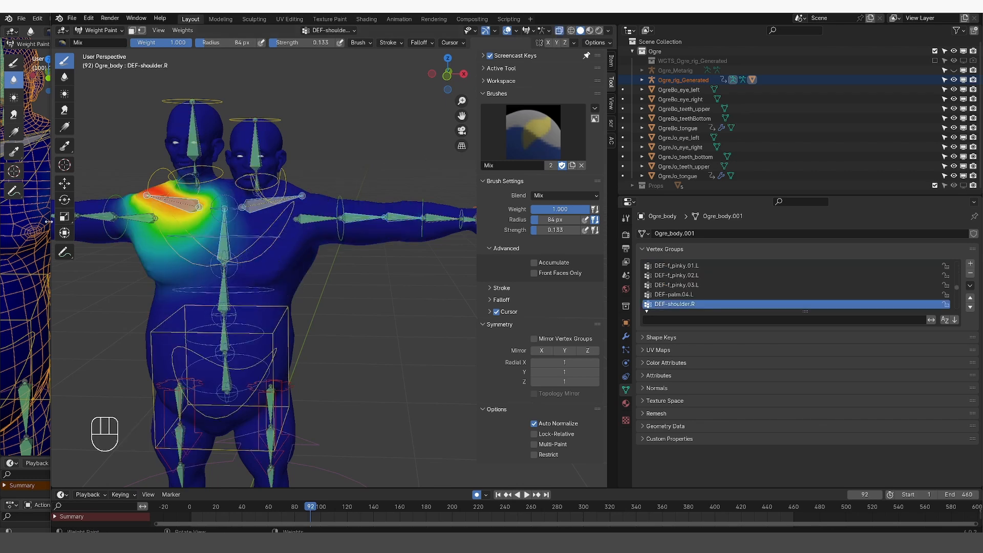
Return to Blender 2.90 and paint DEF-upper_arm.L.001 with the Draw brush at weight 1.000, and at weight 0.000 with strength 0.216.
drag(48, 221, 646, 223)
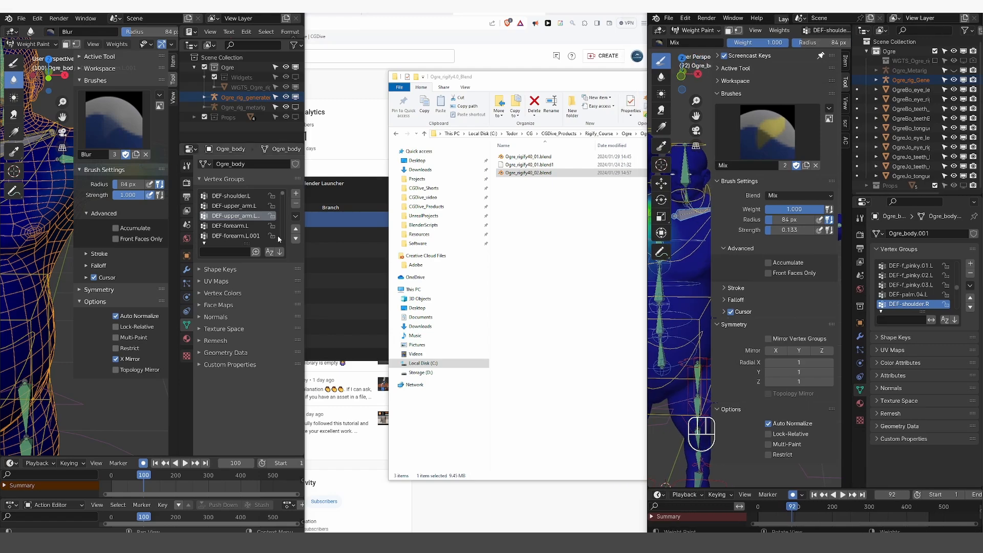
drag(307, 224, 892, 226)
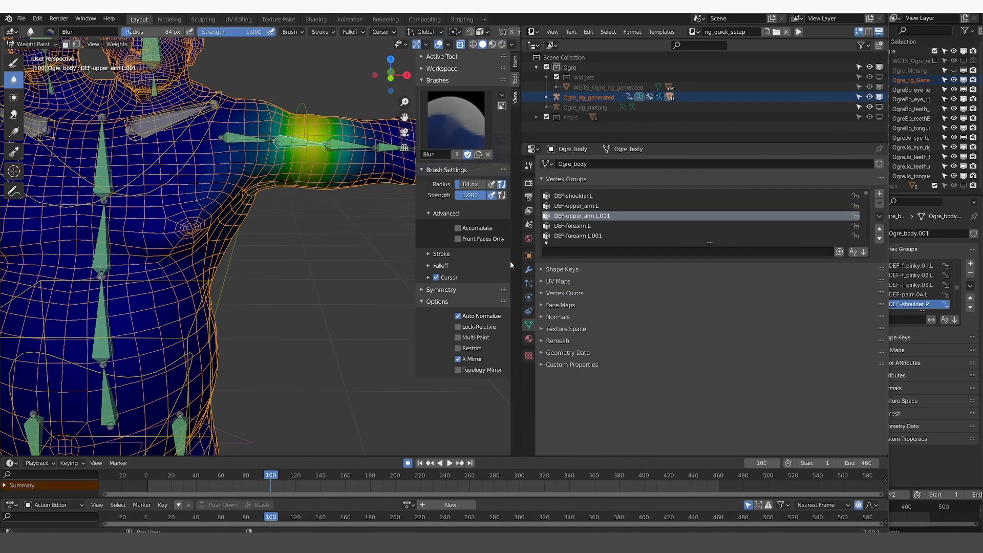
click(14, 62)
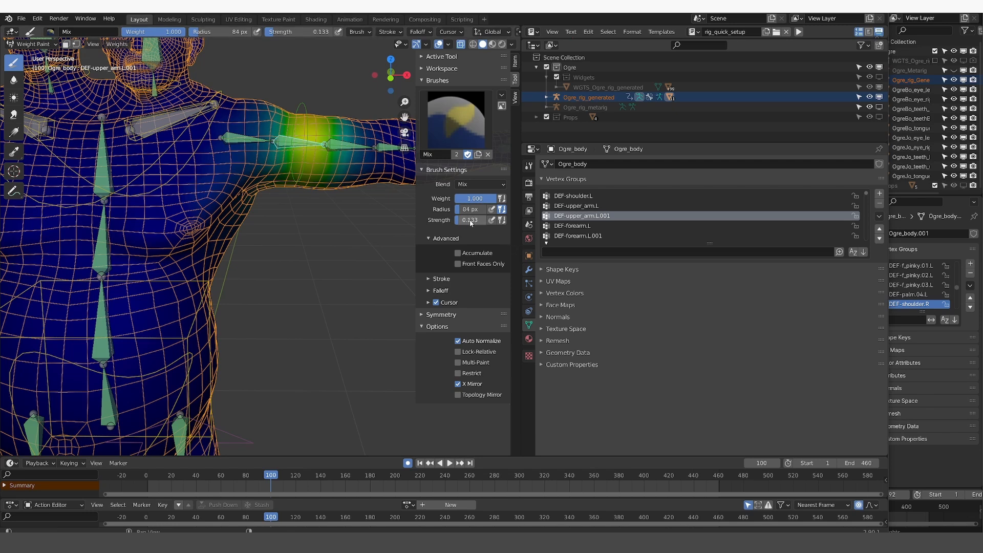
shift+middle_drag(309, 168, 295, 190)
mouse_move(296, 191)
mouse_down()
mouse_move(284, 154)
mouse_move(276, 169)
mouse_move(302, 189)
mouse_up()
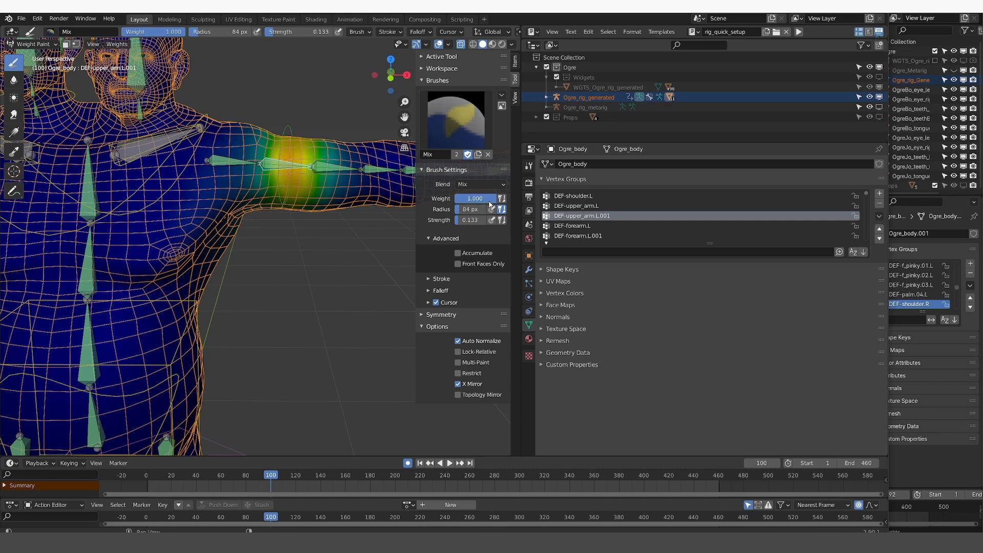
drag(170, 32, 122, 32)
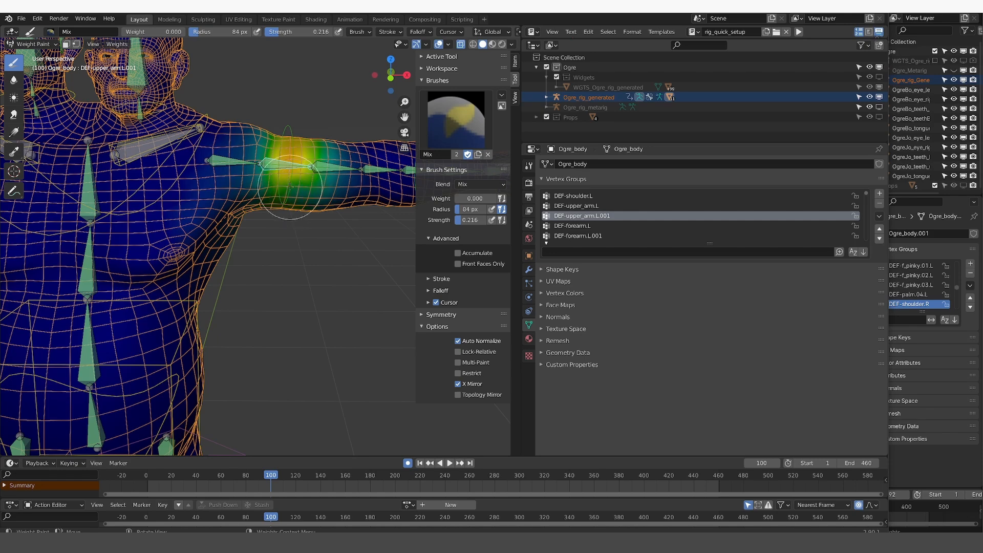
mouse_move(290, 186)
mouse_down()
mouse_move(289, 169)
mouse_move(307, 192)
mouse_move(355, 211)
mouse_up()
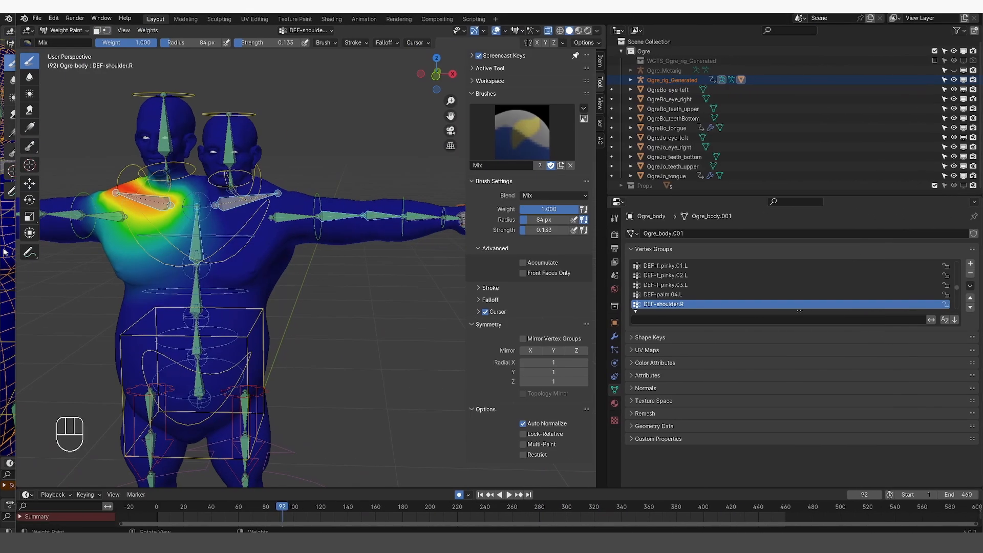
Switch to Blender 4.0 and select the DEF-upper_arm.L deform bone as the active group.
alt+click(292, 216)
ctrl+click(337, 215)
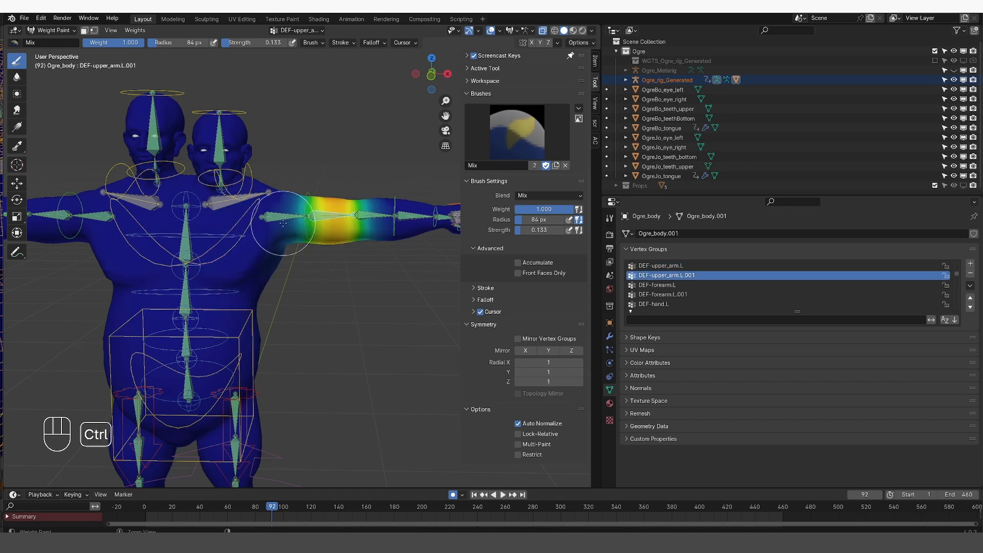
key(ctrl+z)
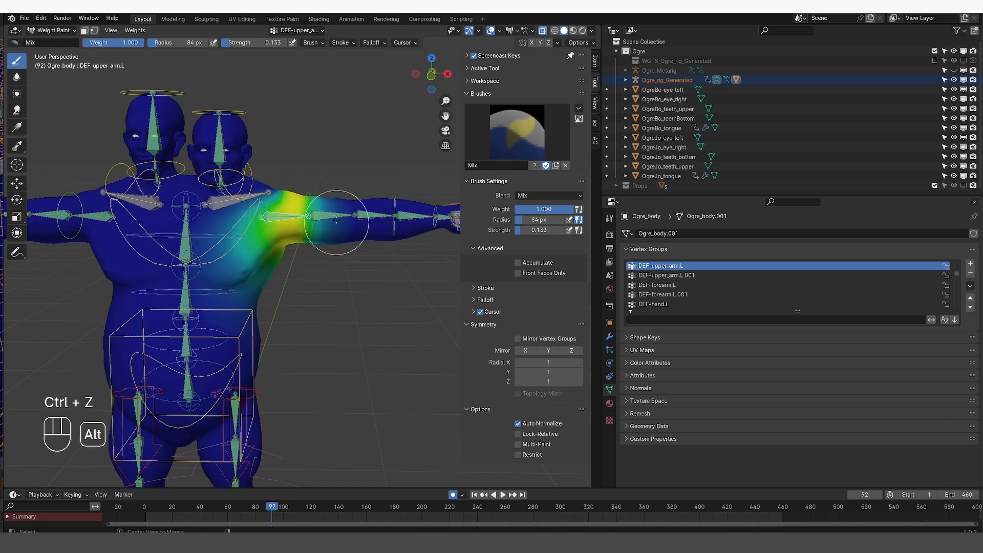
alt+click(266, 217)
alt+click(258, 219)
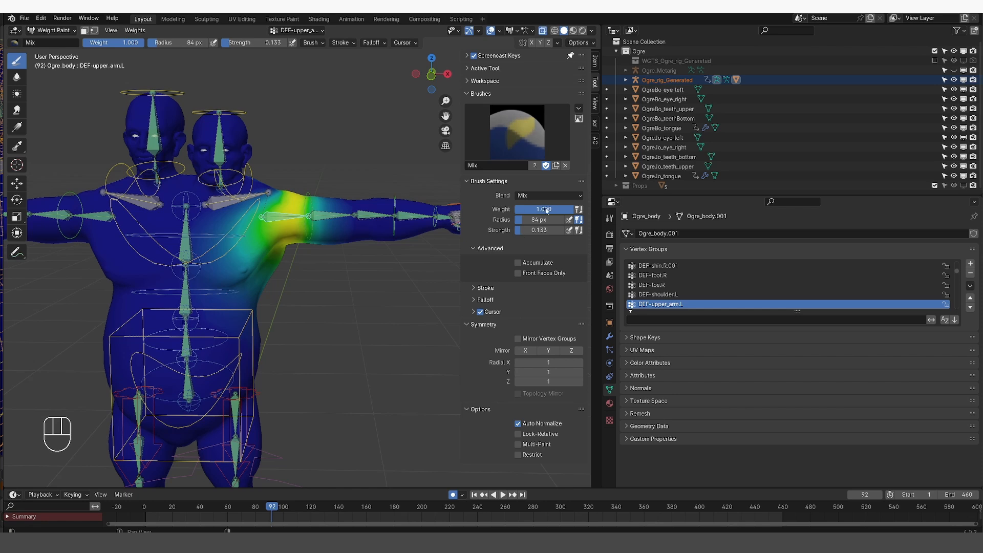
Add weight to DEF-upper_arm.L around the left shoulder, and subtract some again by painting with the inverted brush.
drag(287, 220, 279, 215)
mouse_move(276, 212)
mouse_down()
mouse_move(280, 204)
mouse_move(269, 236)
mouse_up()
ctrl+drag(268, 234, 270, 232)
ctrl+drag(275, 236, 279, 228)
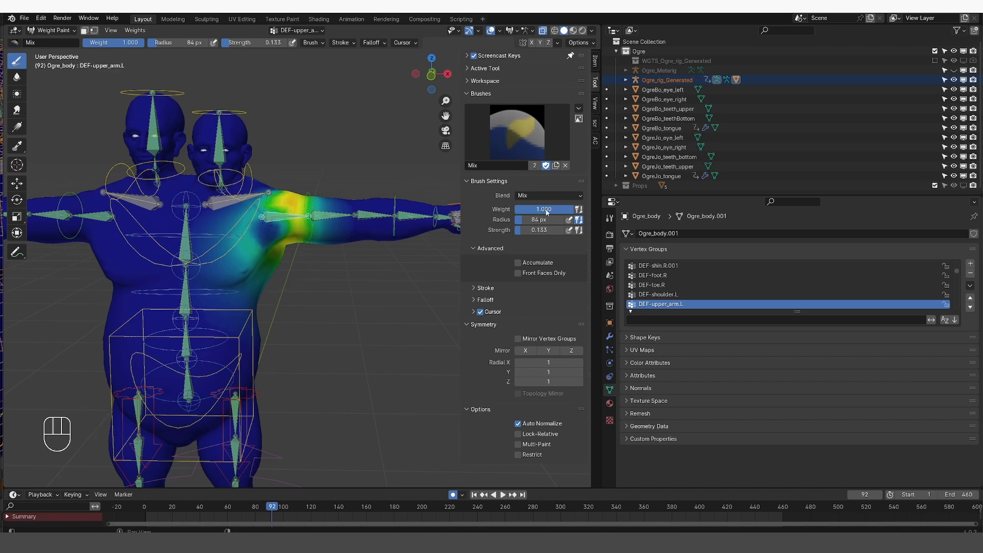
Return to Blender 2.90 and choose the Blur brush for the body's weights.
drag(2, 206, 448, 206)
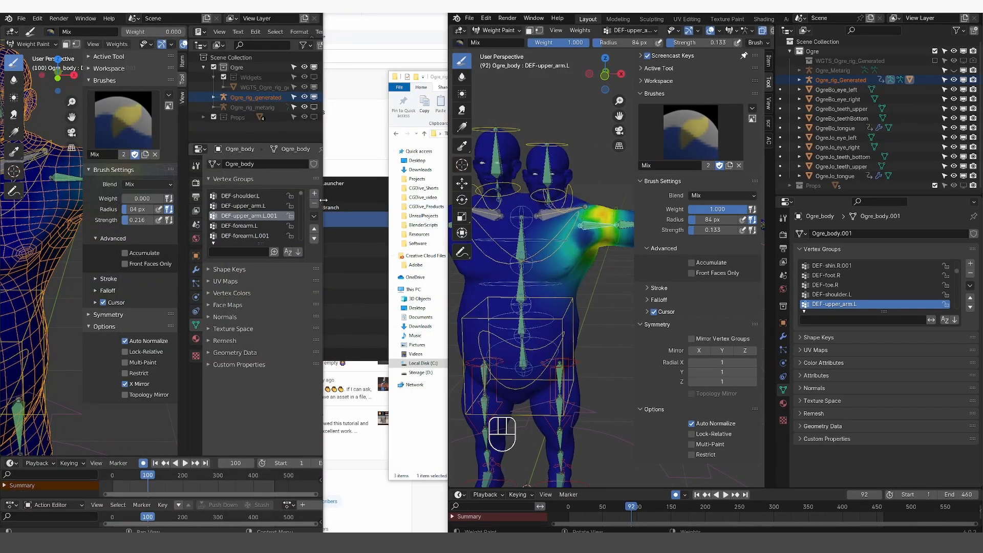
drag(324, 199, 744, 200)
scroll(156, 132, down, 3)
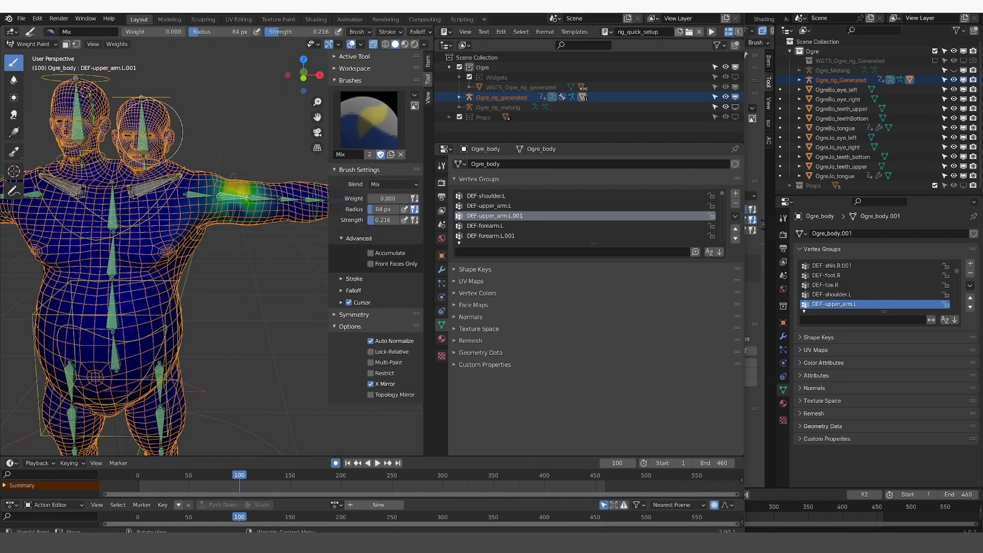
click(13, 79)
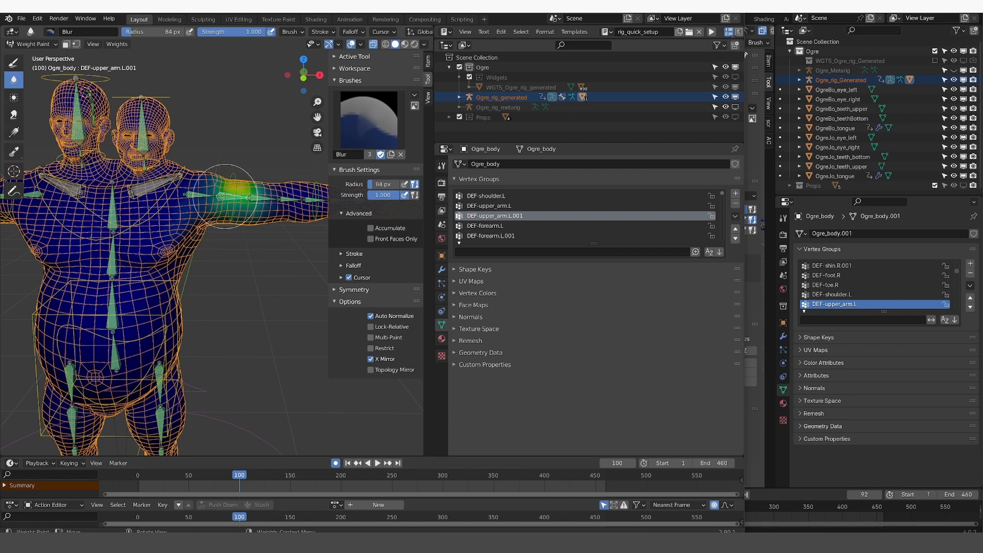
Switch back to Blender 4.0 and blur the DEF-upper_arm.L weights at the shoulder with the temporary Blur brush.
drag(744, 165, 289, 165)
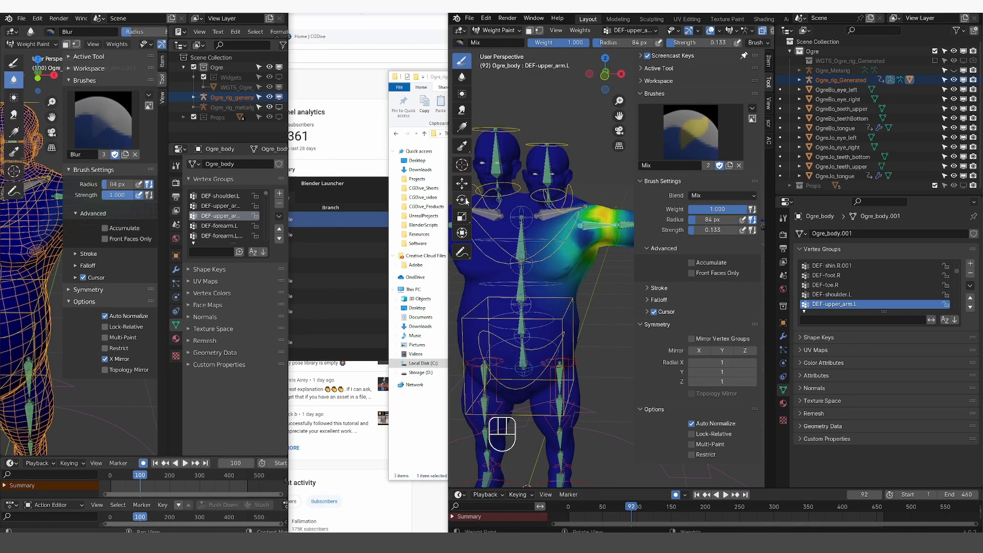
drag(449, 201, 6, 201)
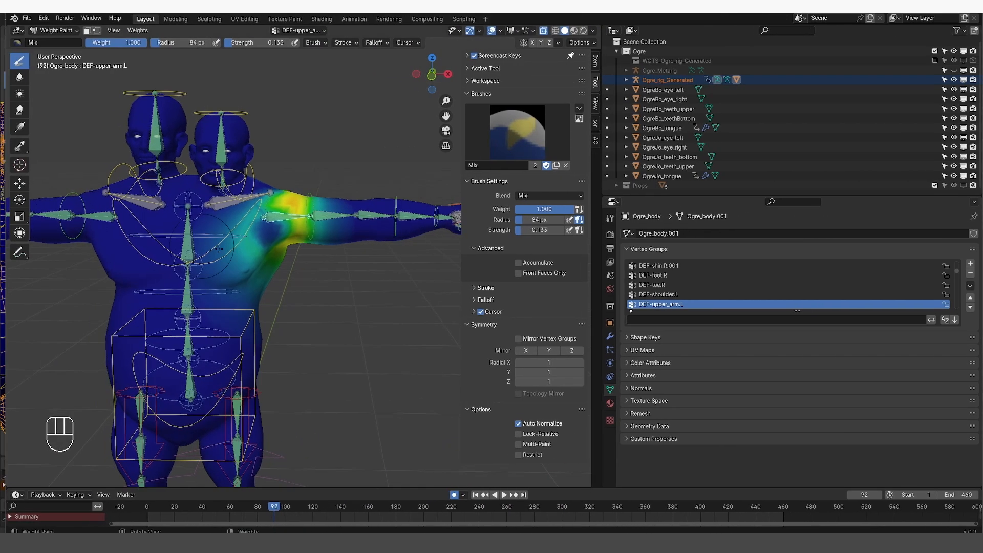
mouse_move(268, 235)
shift+mouse_down()
mouse_move(295, 212)
mouse_move(283, 214)
shift+mouse_up()
Undo the last six changes to the DEF-upper_arm.L weights.
key(ctrl+z)
key(ctrl+z)
key(ctrl+z)
key(ctrl+z)
key(ctrl+z)
key(ctrl+z)
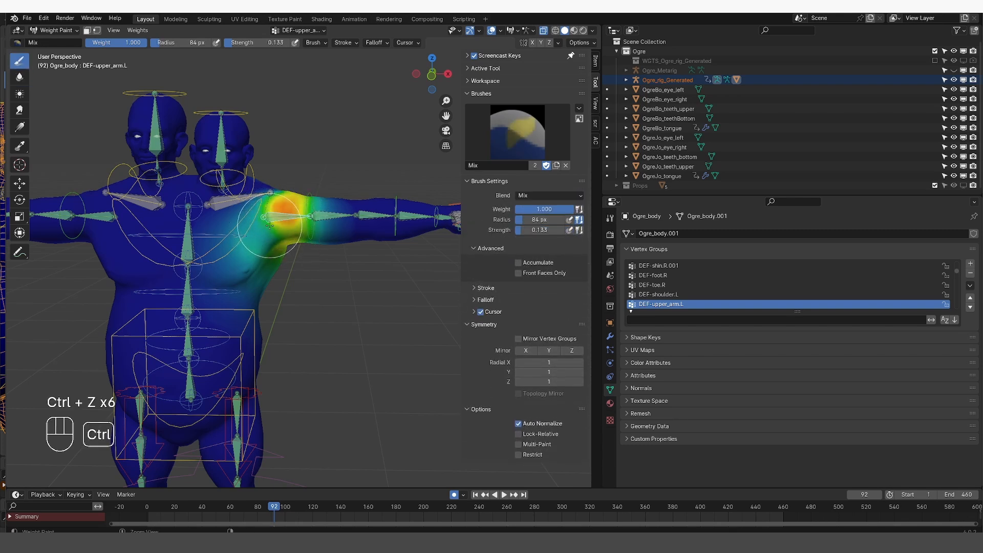
Subtract weight from DEF-upper_arm.L near the armpit with the inverted Draw brush and blur the shoulder area.
ctrl+click(270, 226)
ctrl+click(269, 226)
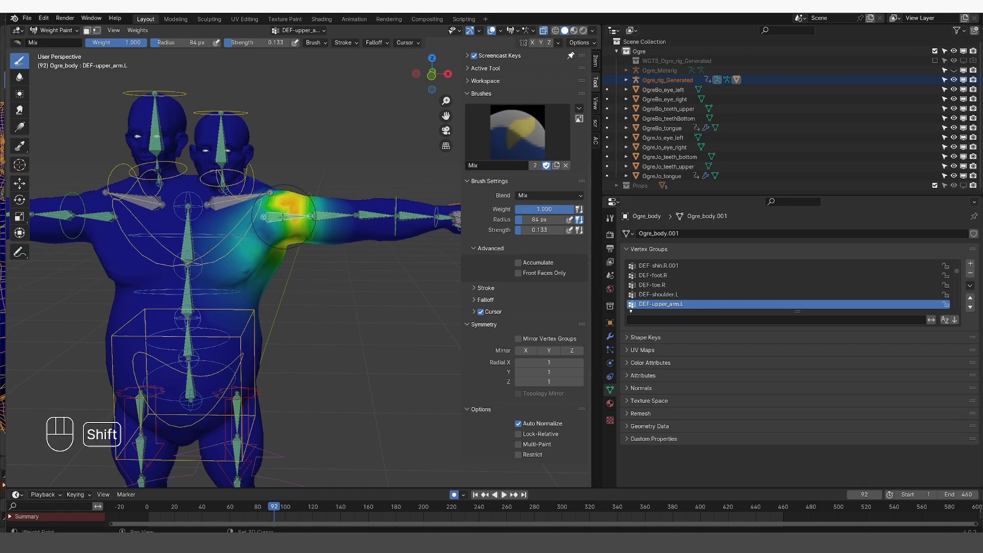
shift+drag(276, 224, 276, 217)
Arrange the Blender 2.90 and 4.0 windows side by side and set 2.90 to the Draw brush.
drag(5, 297, 470, 298)
drag(288, 297, 408, 297)
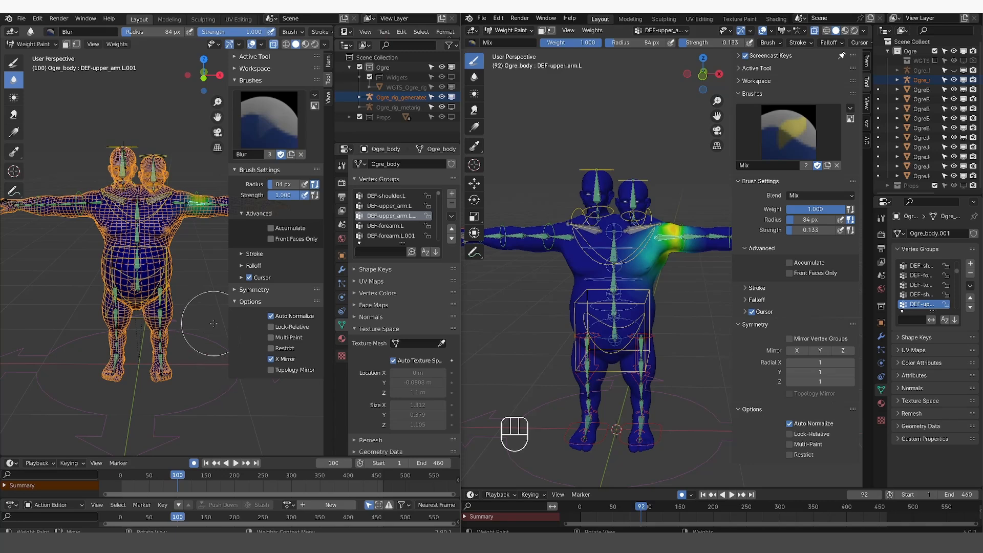
click(13, 63)
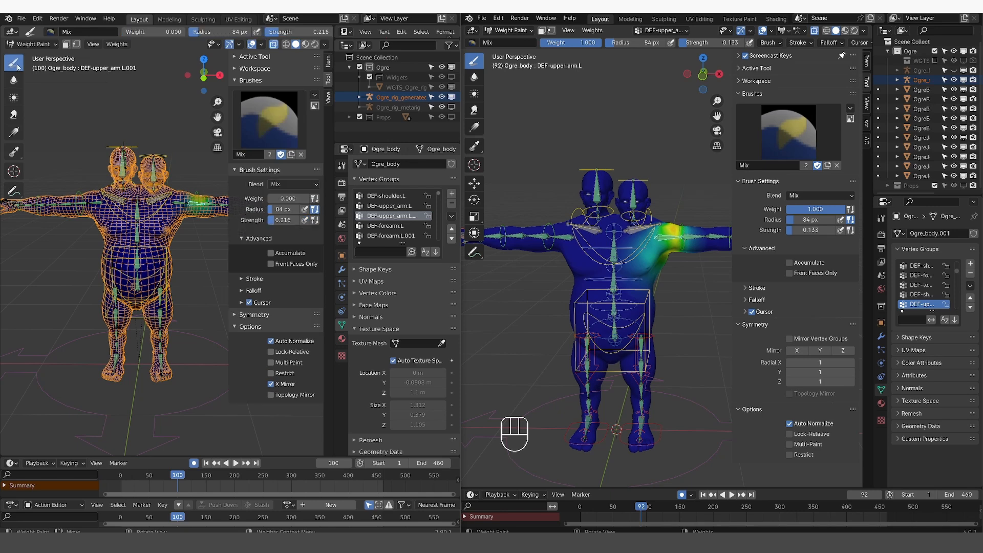
Paint DEF-upper_arm.L.001 on the left upper arm at weight 1.000 and at weight 0.000, and switch to the Blur brush.
scroll(185, 205, up, 4)
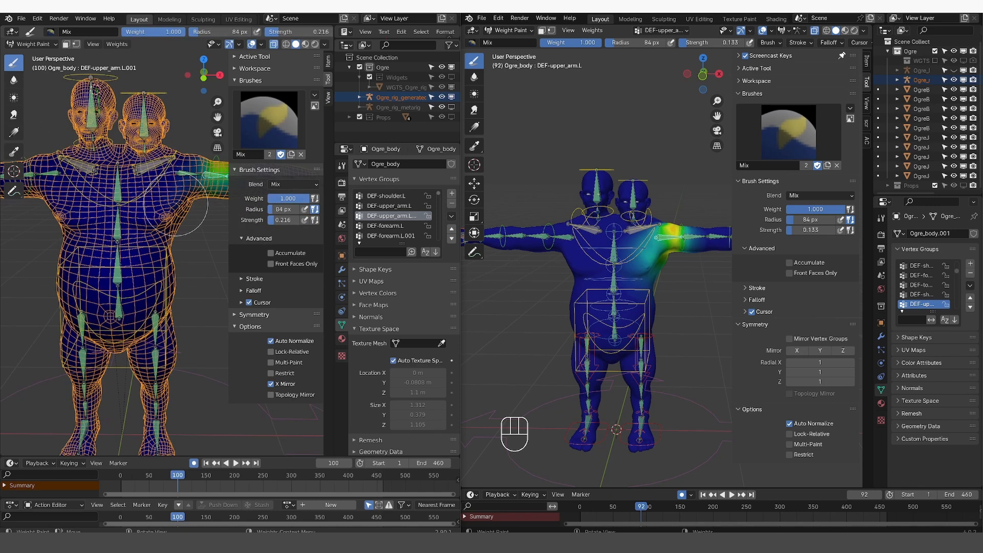
drag(172, 182, 180, 179)
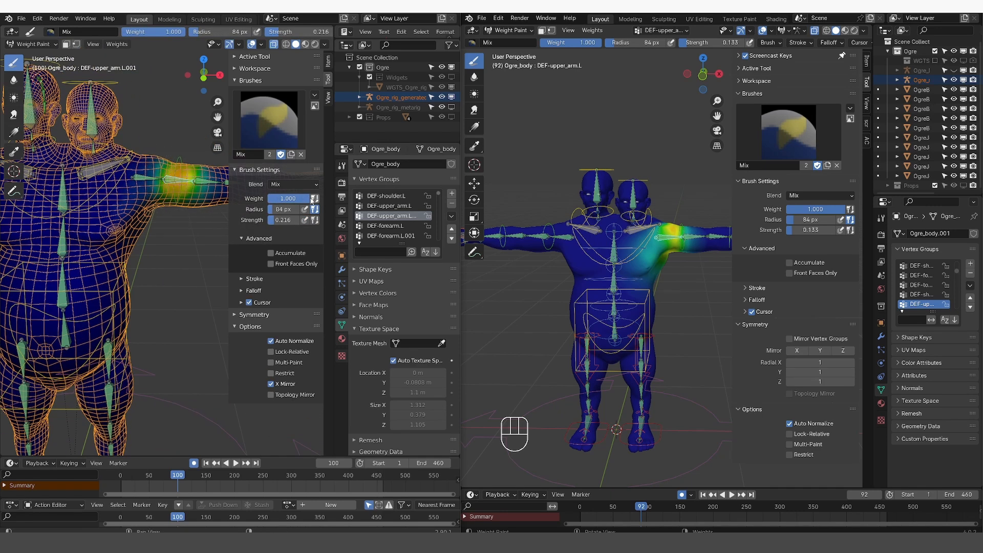
drag(307, 198, 268, 198)
mouse_move(182, 193)
mouse_down()
mouse_move(179, 207)
mouse_move(180, 197)
mouse_up()
click(9, 84)
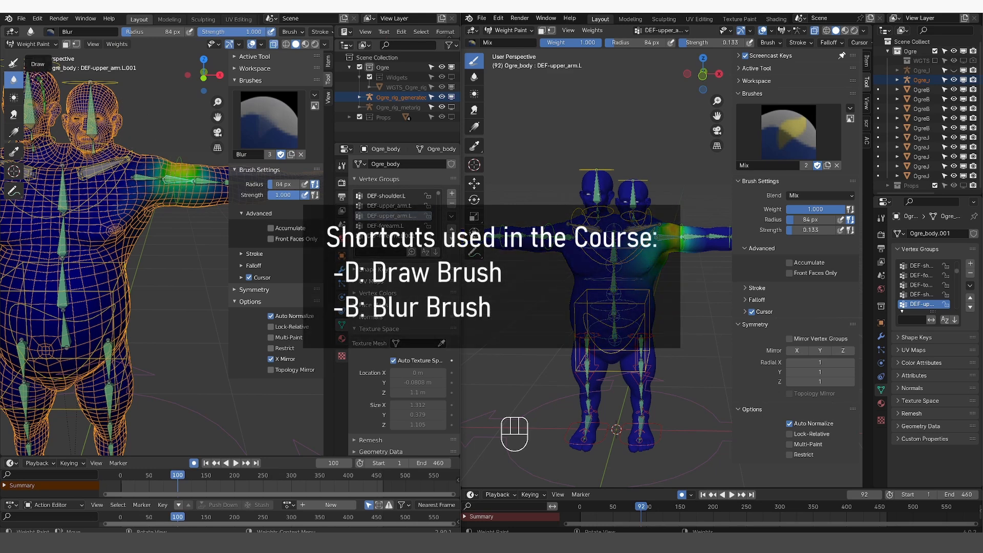
Activate the Draw brush and assign D as its shortcut.
click(13, 62)
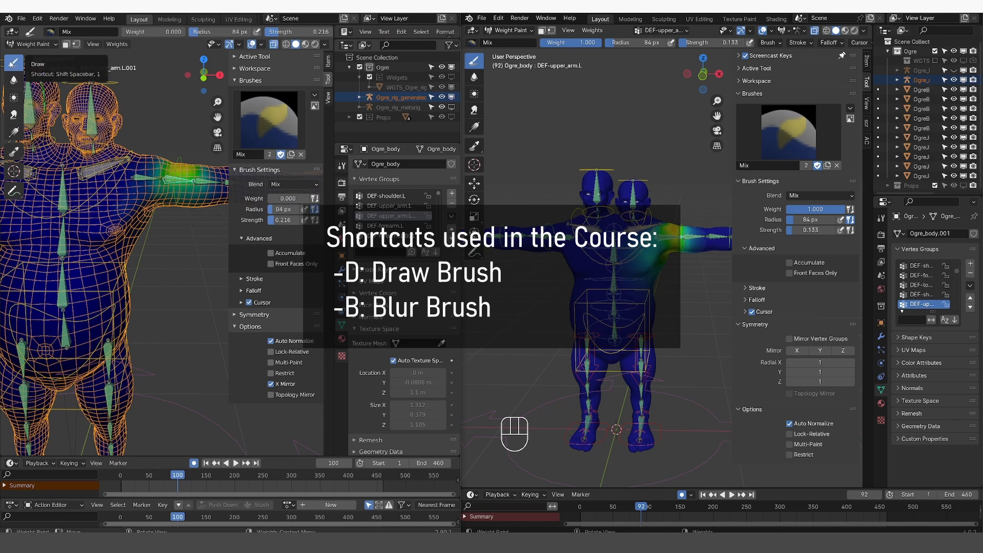
right_click(12, 62)
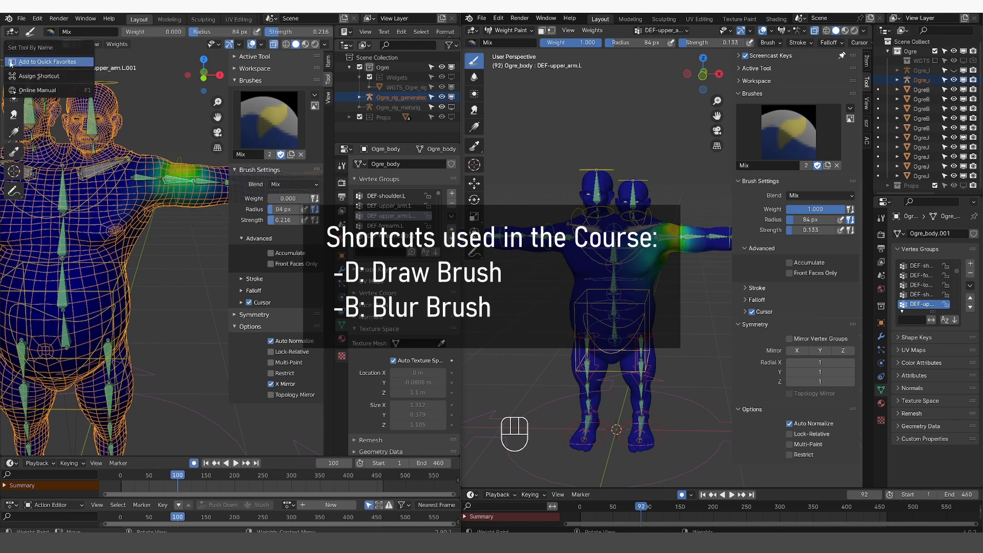
click(53, 77)
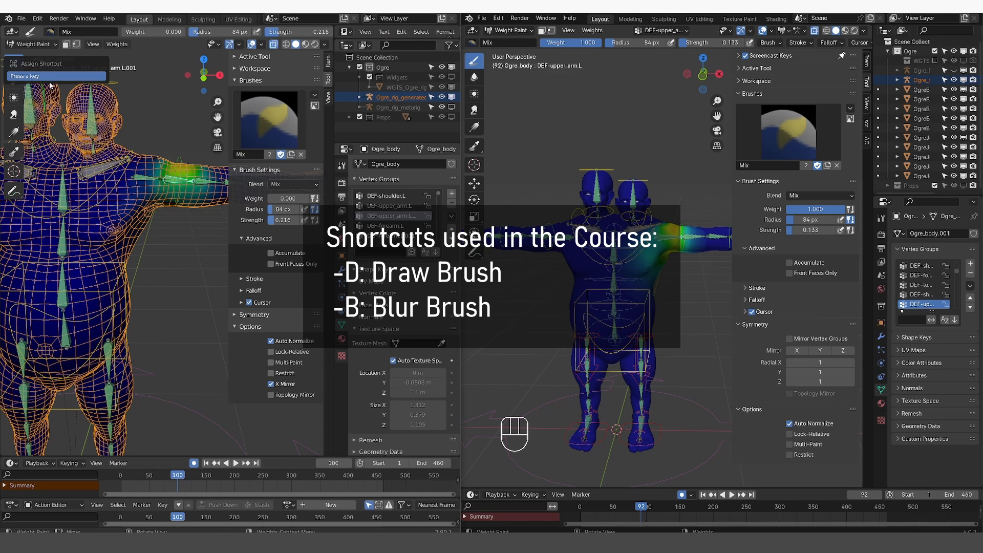
key(d)
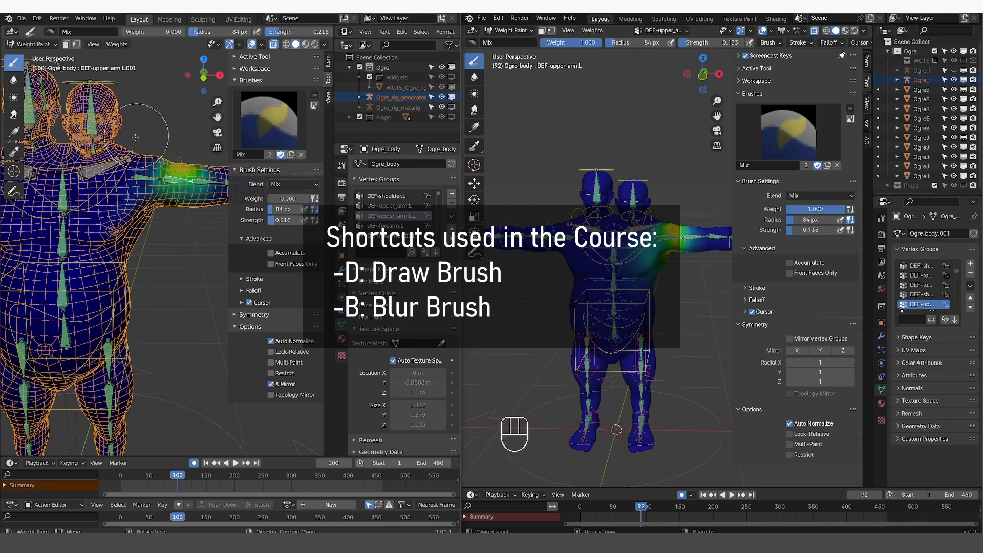
Assign B as the shortcut for the Blur brush.
right_click(13, 82)
click(43, 82)
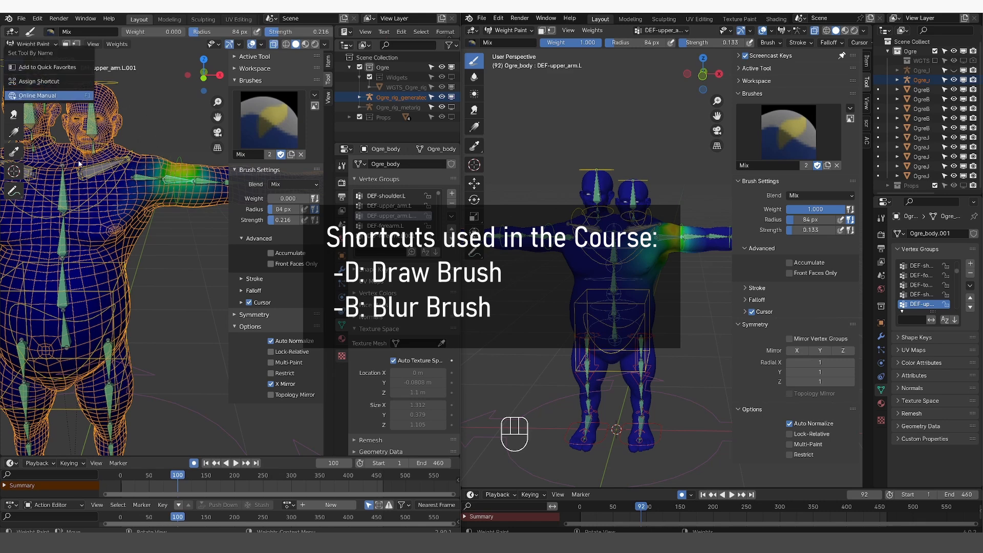
key(b)
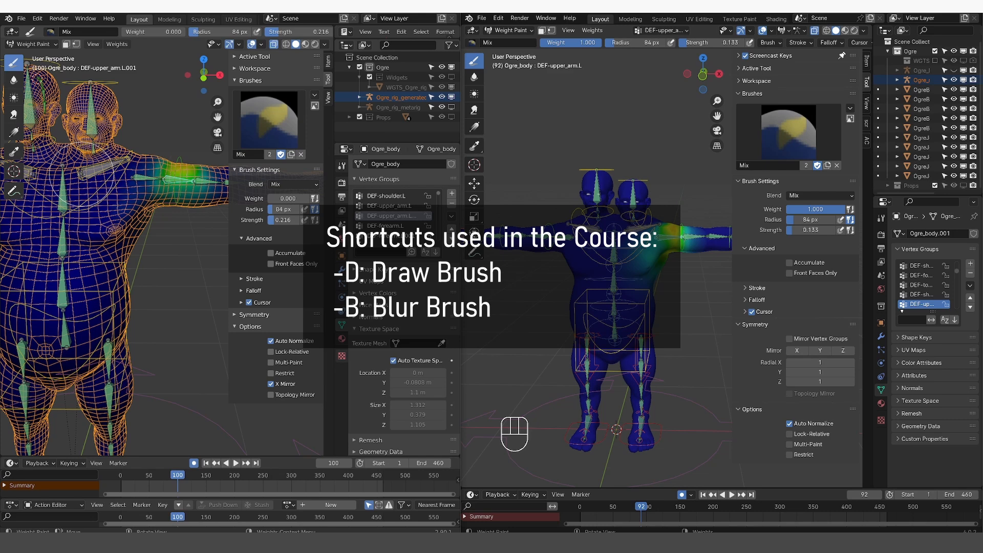